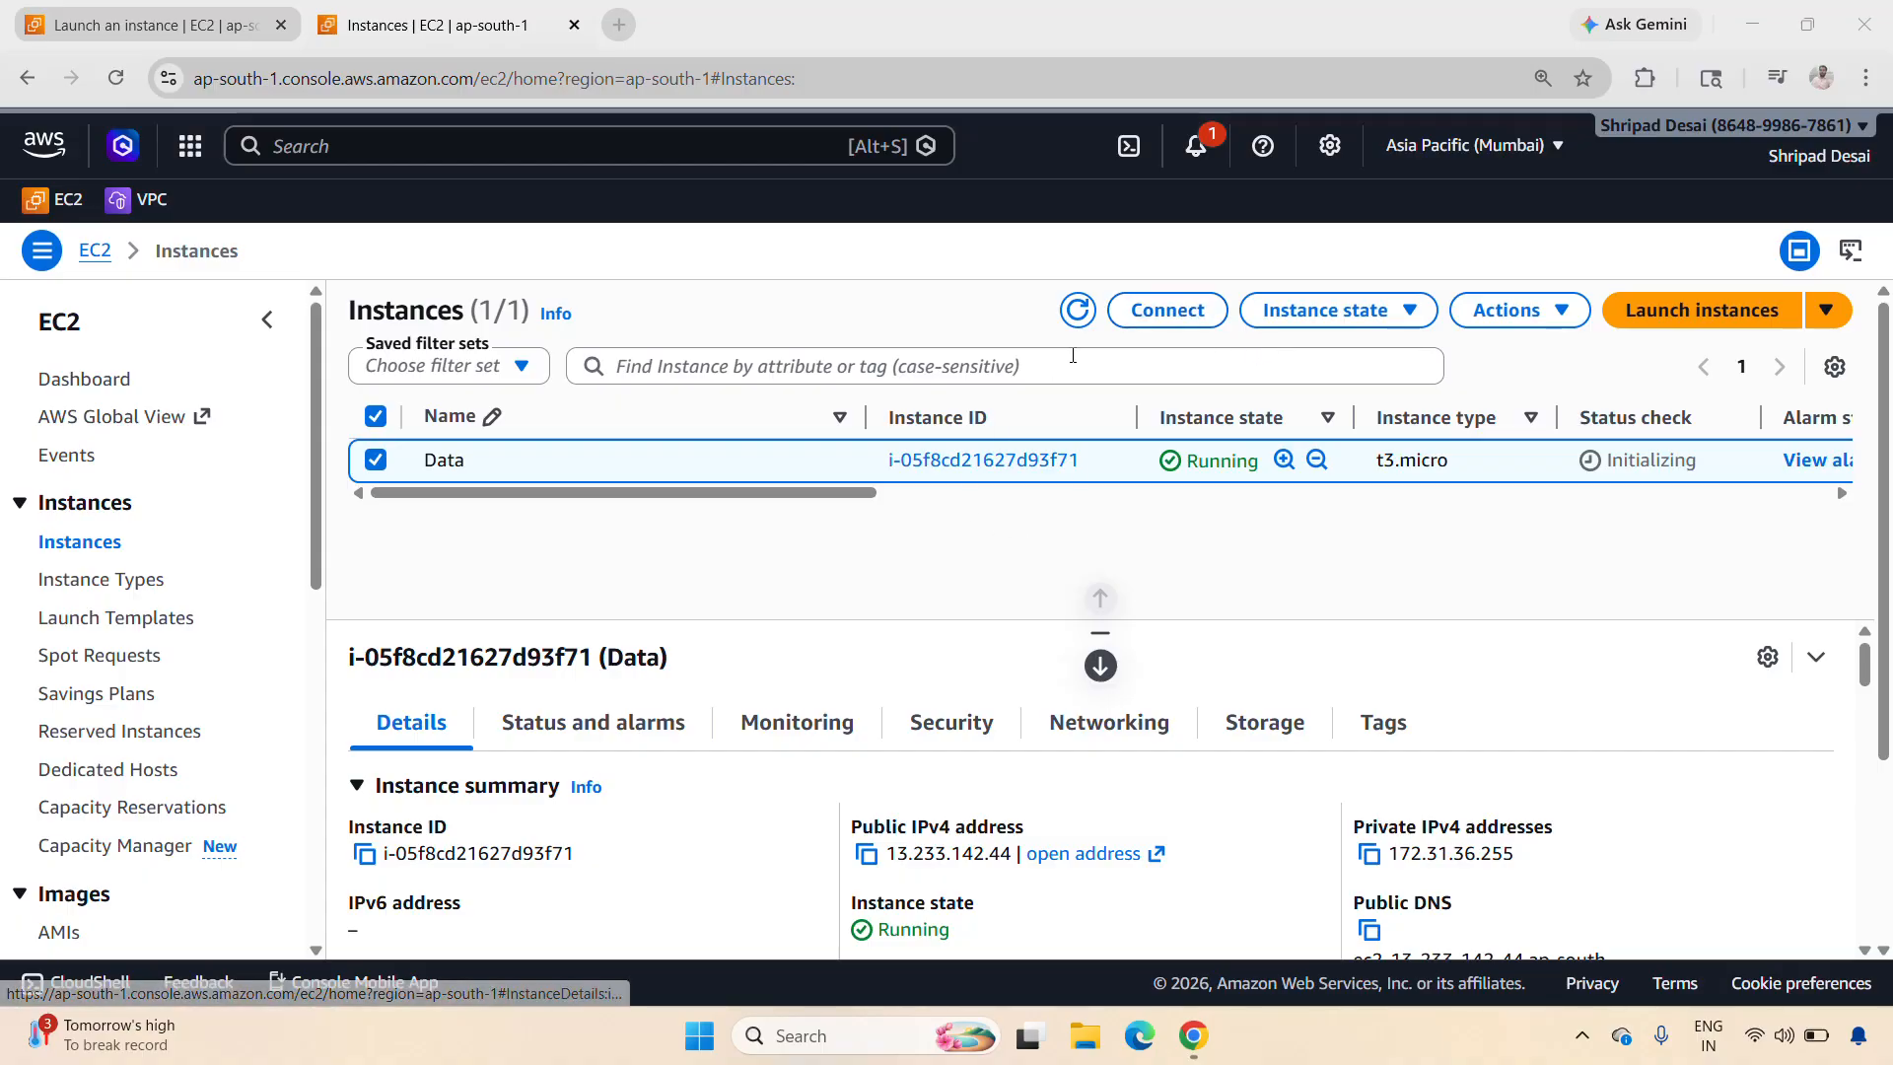
# Step: Connect to the Data instance with EC2 Instance Connect over its public IP
pyautogui.click(1131, 330)
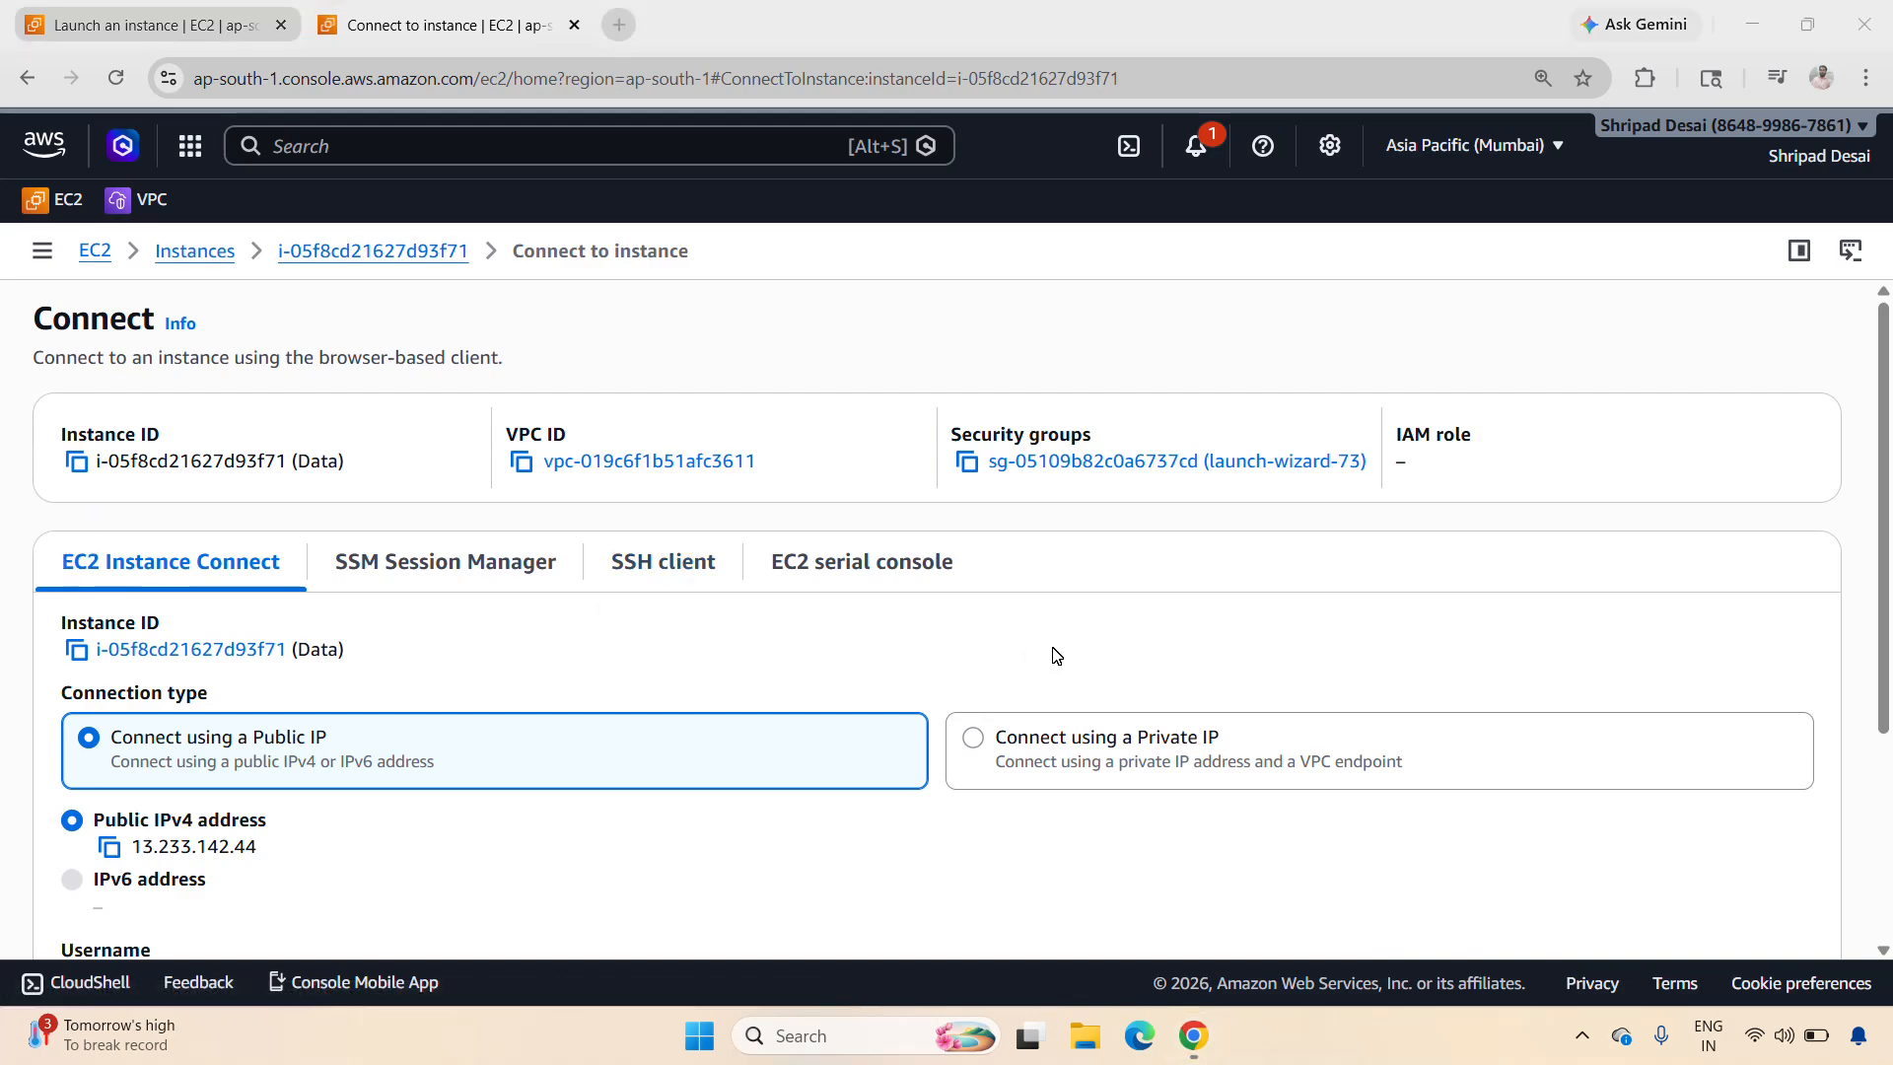
pyautogui.scroll(-3, 1054, 655)
pyautogui.click(1767, 885)
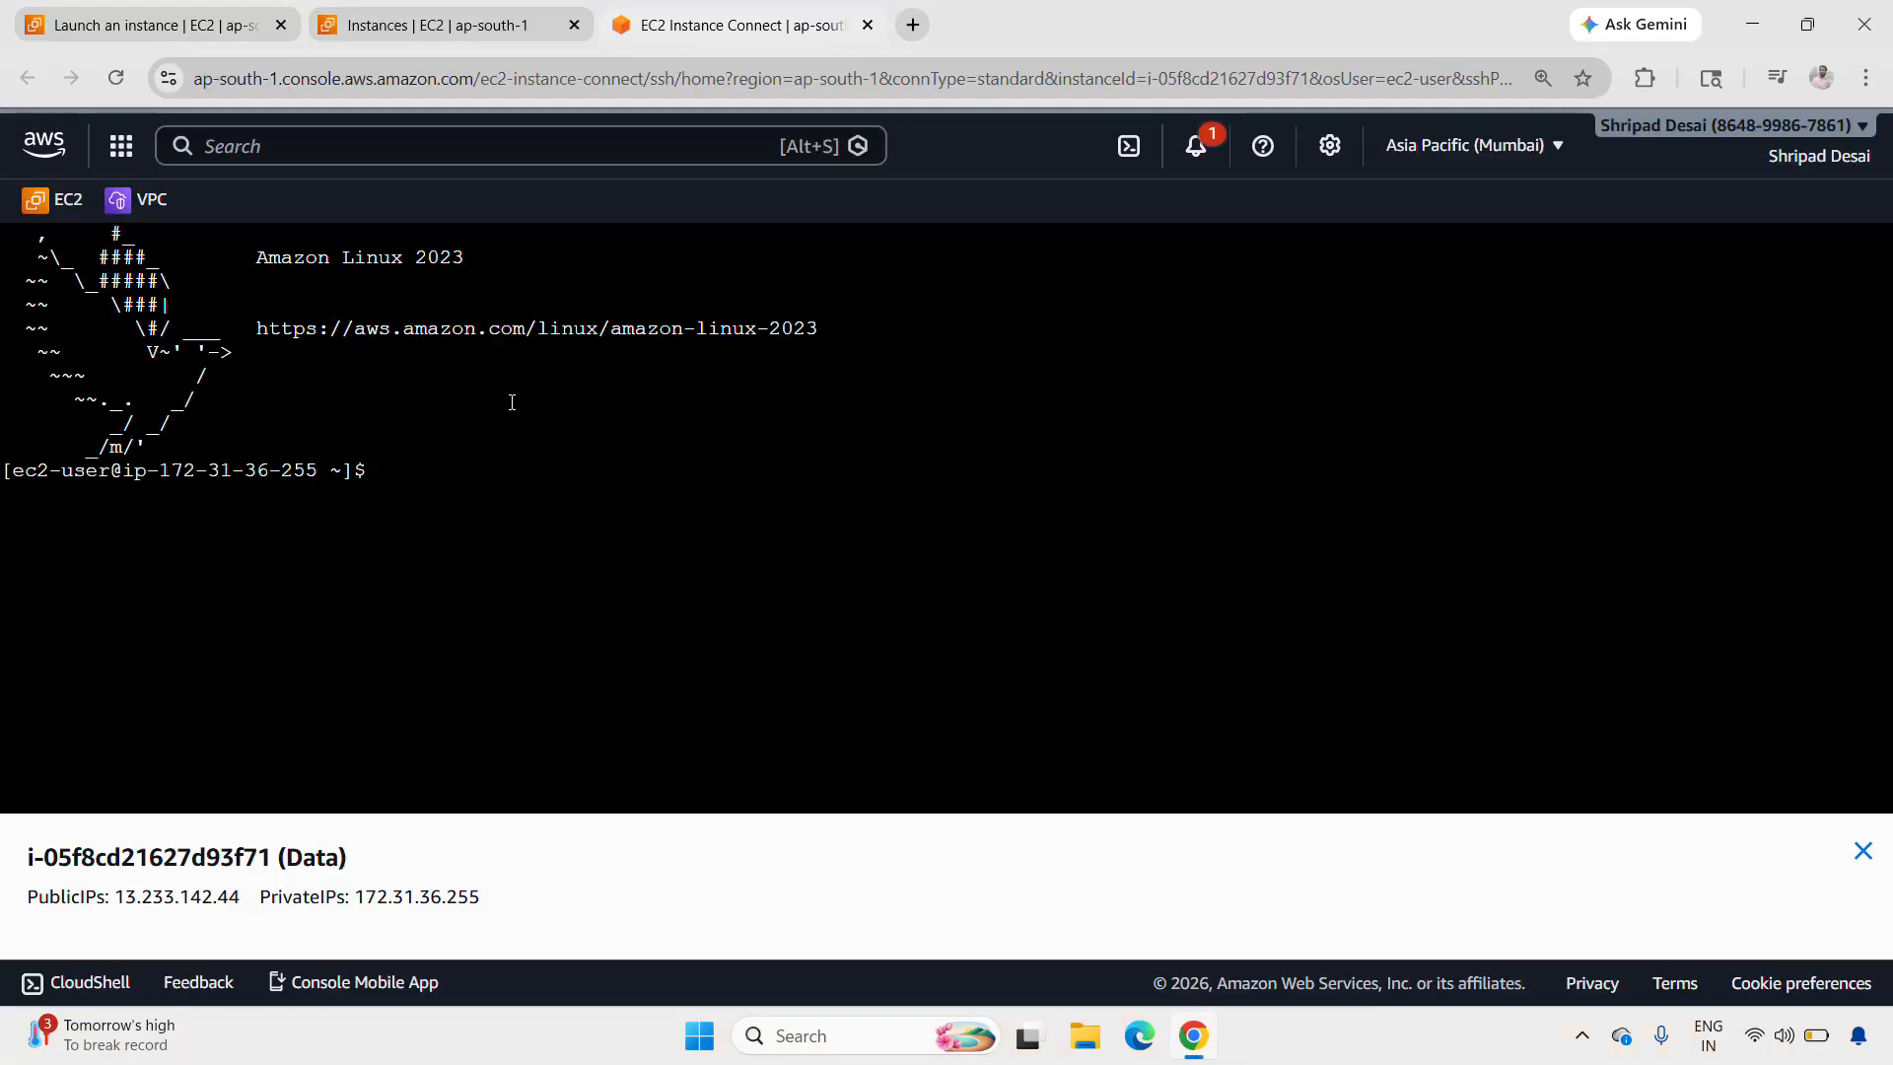
# Step: Switch the terminal session to root with sudo su and clear the screen
pyautogui.write('sudo su')
pyautogui.press('Return')
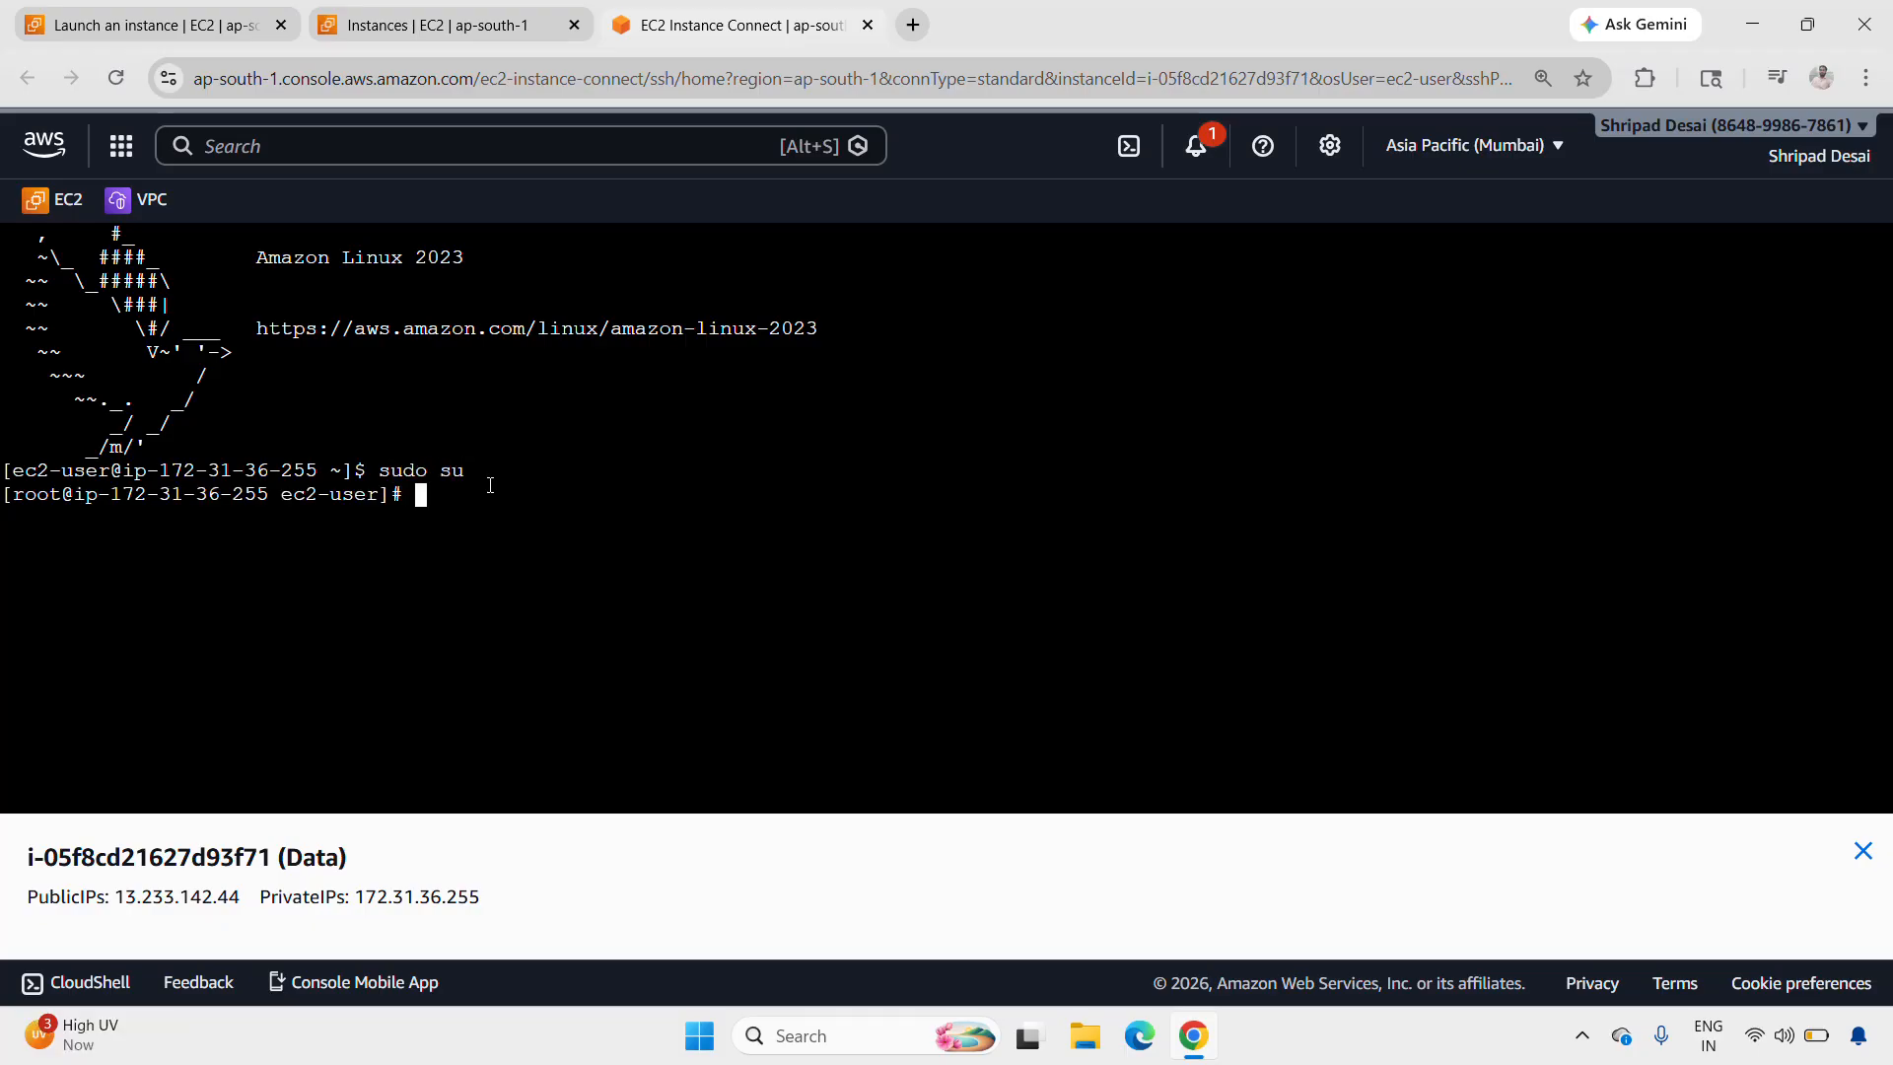
pyautogui.write('clear')
pyautogui.press('Return')
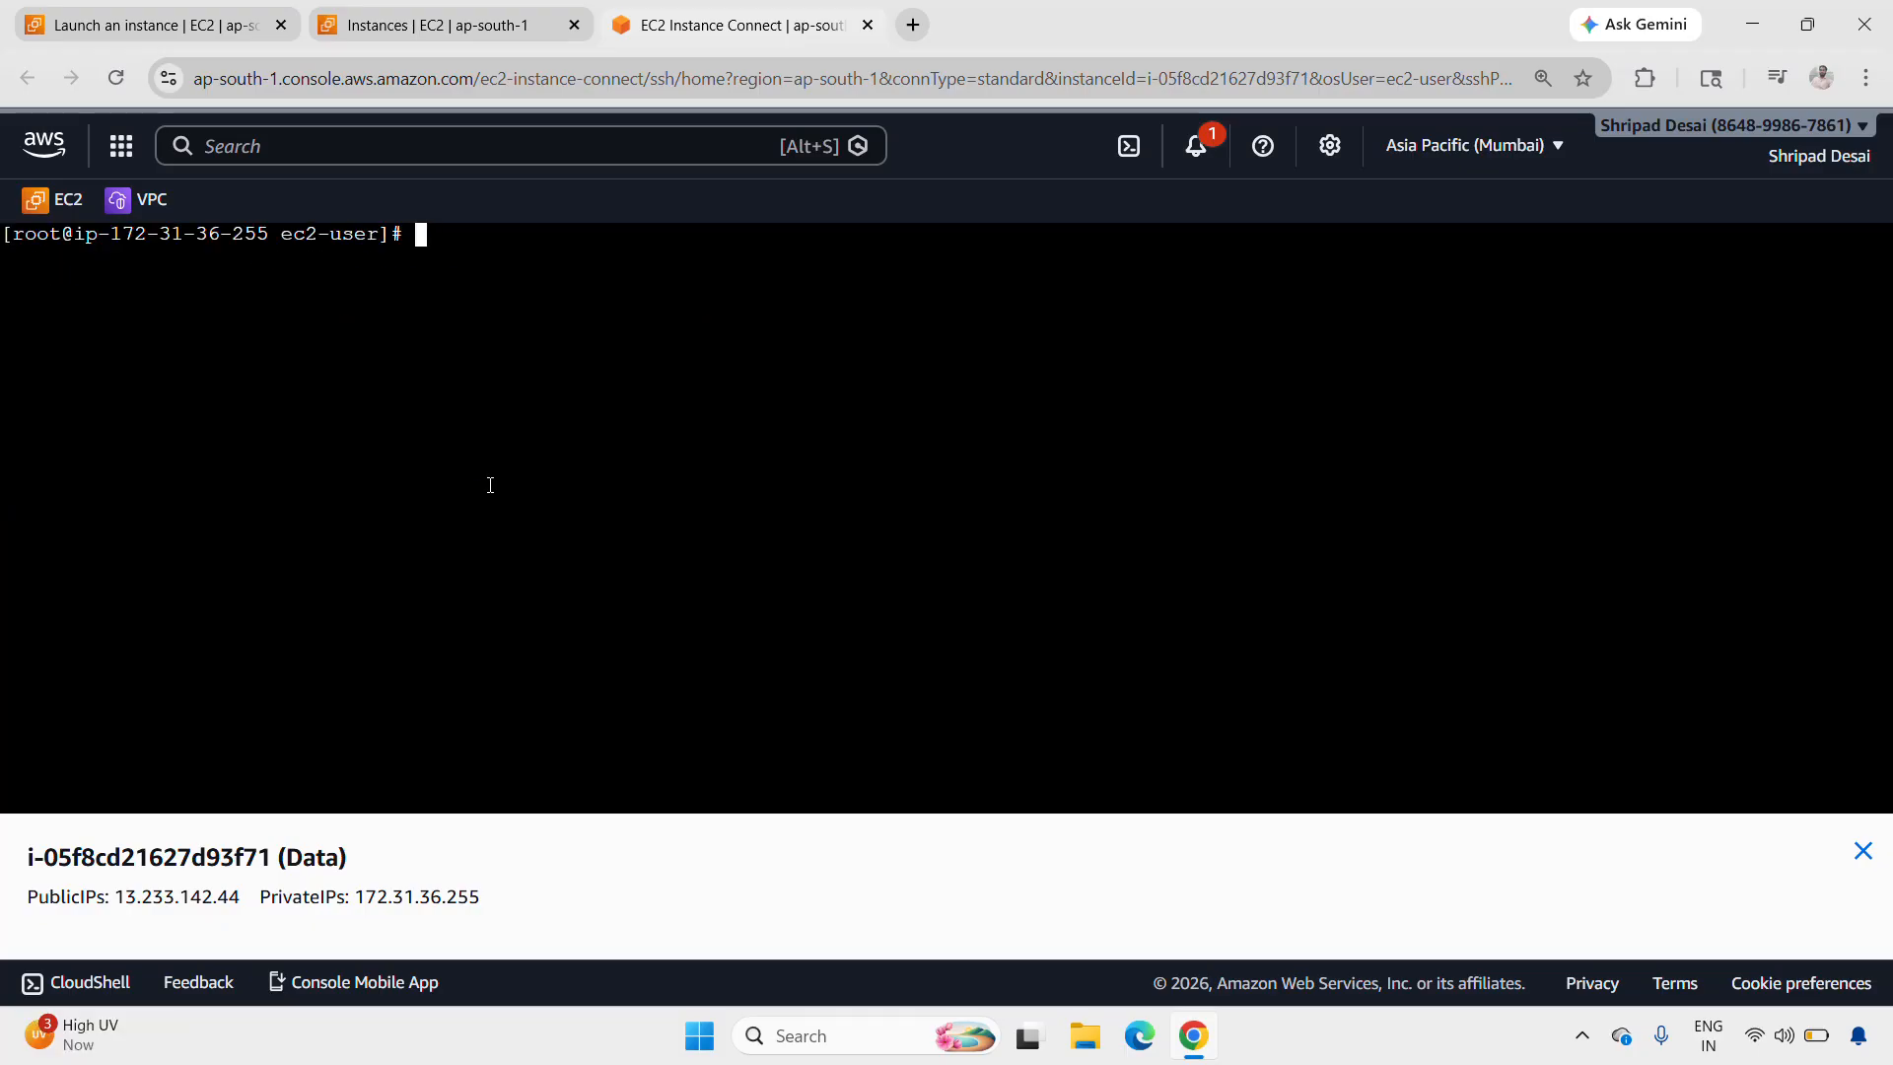
# Step: Print the working directory with pwd and list its contents with ls
pyautogui.write('pwd')
pyautogui.press('Return')
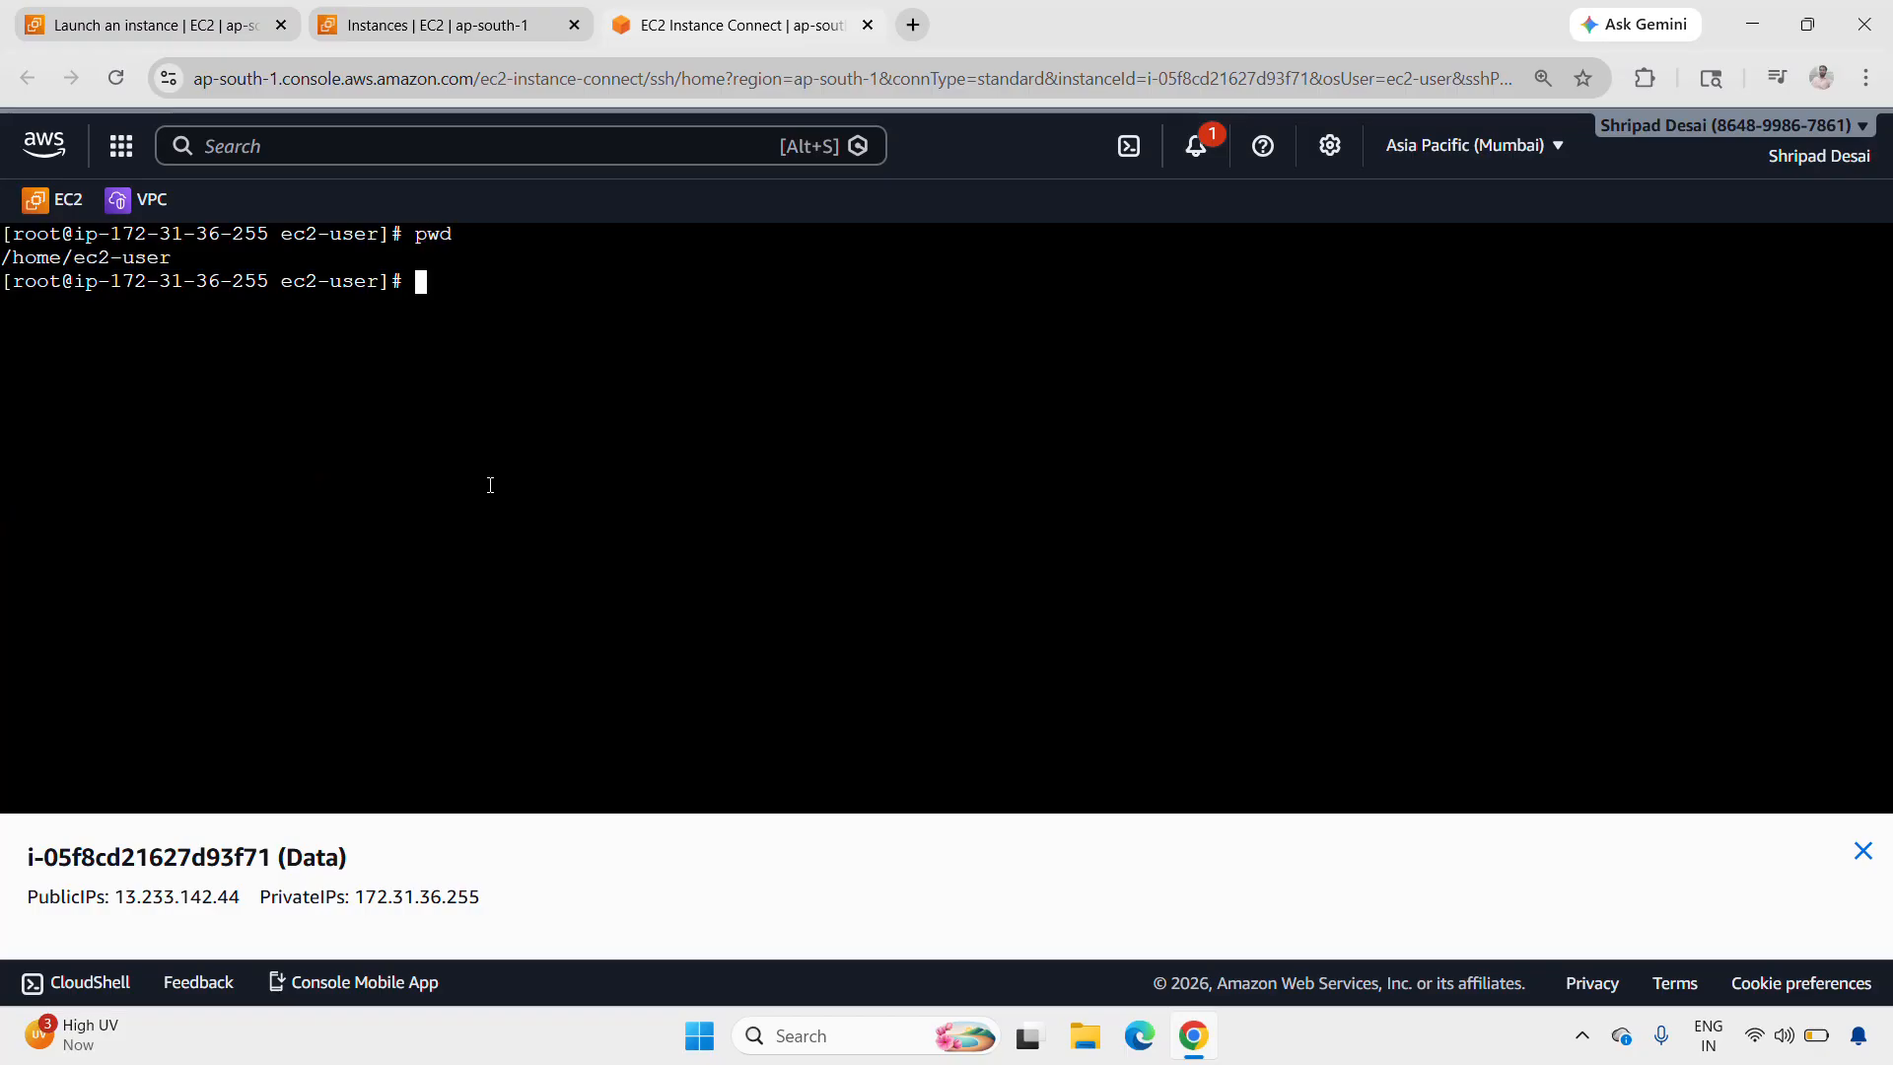
pyautogui.write('ls')
pyautogui.press('Return')
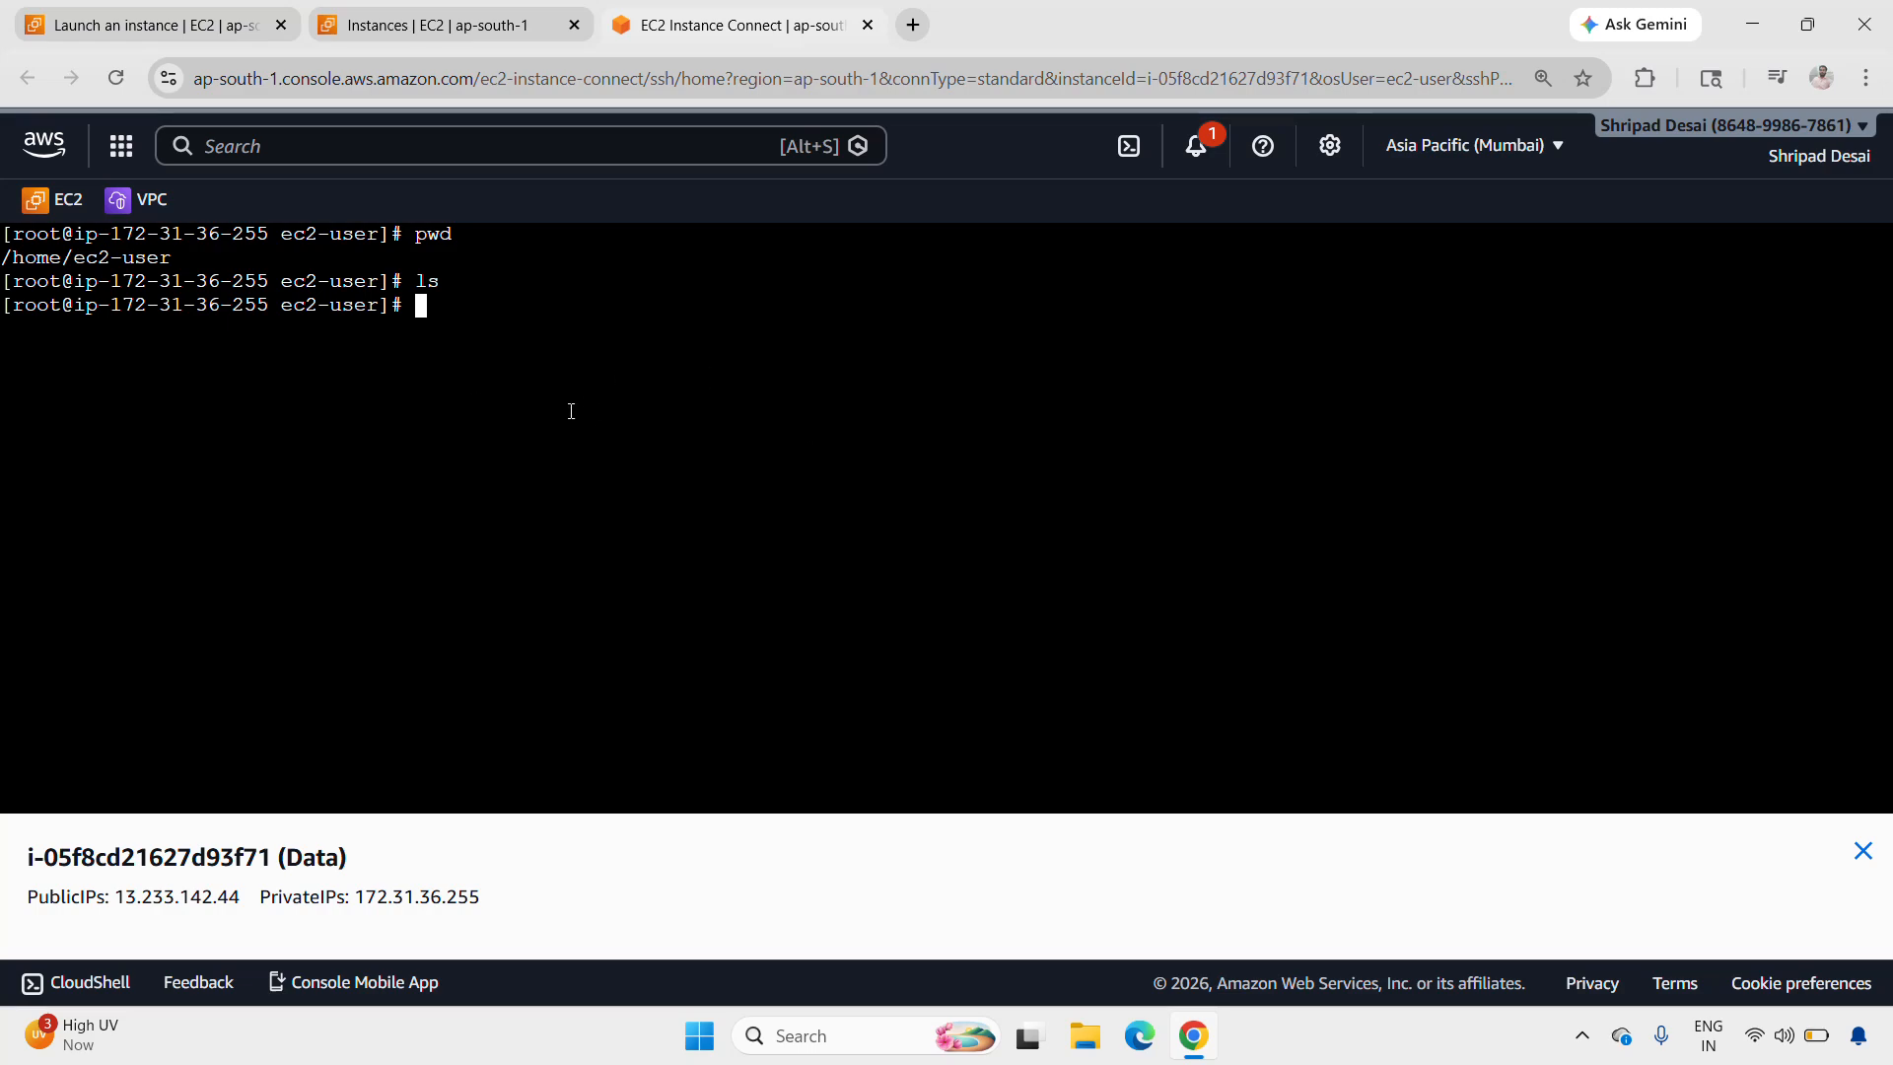
# Step: Search the web for "download win scp" in a new browser tab and open the official WinSCP download page
pyautogui.click(913, 24)
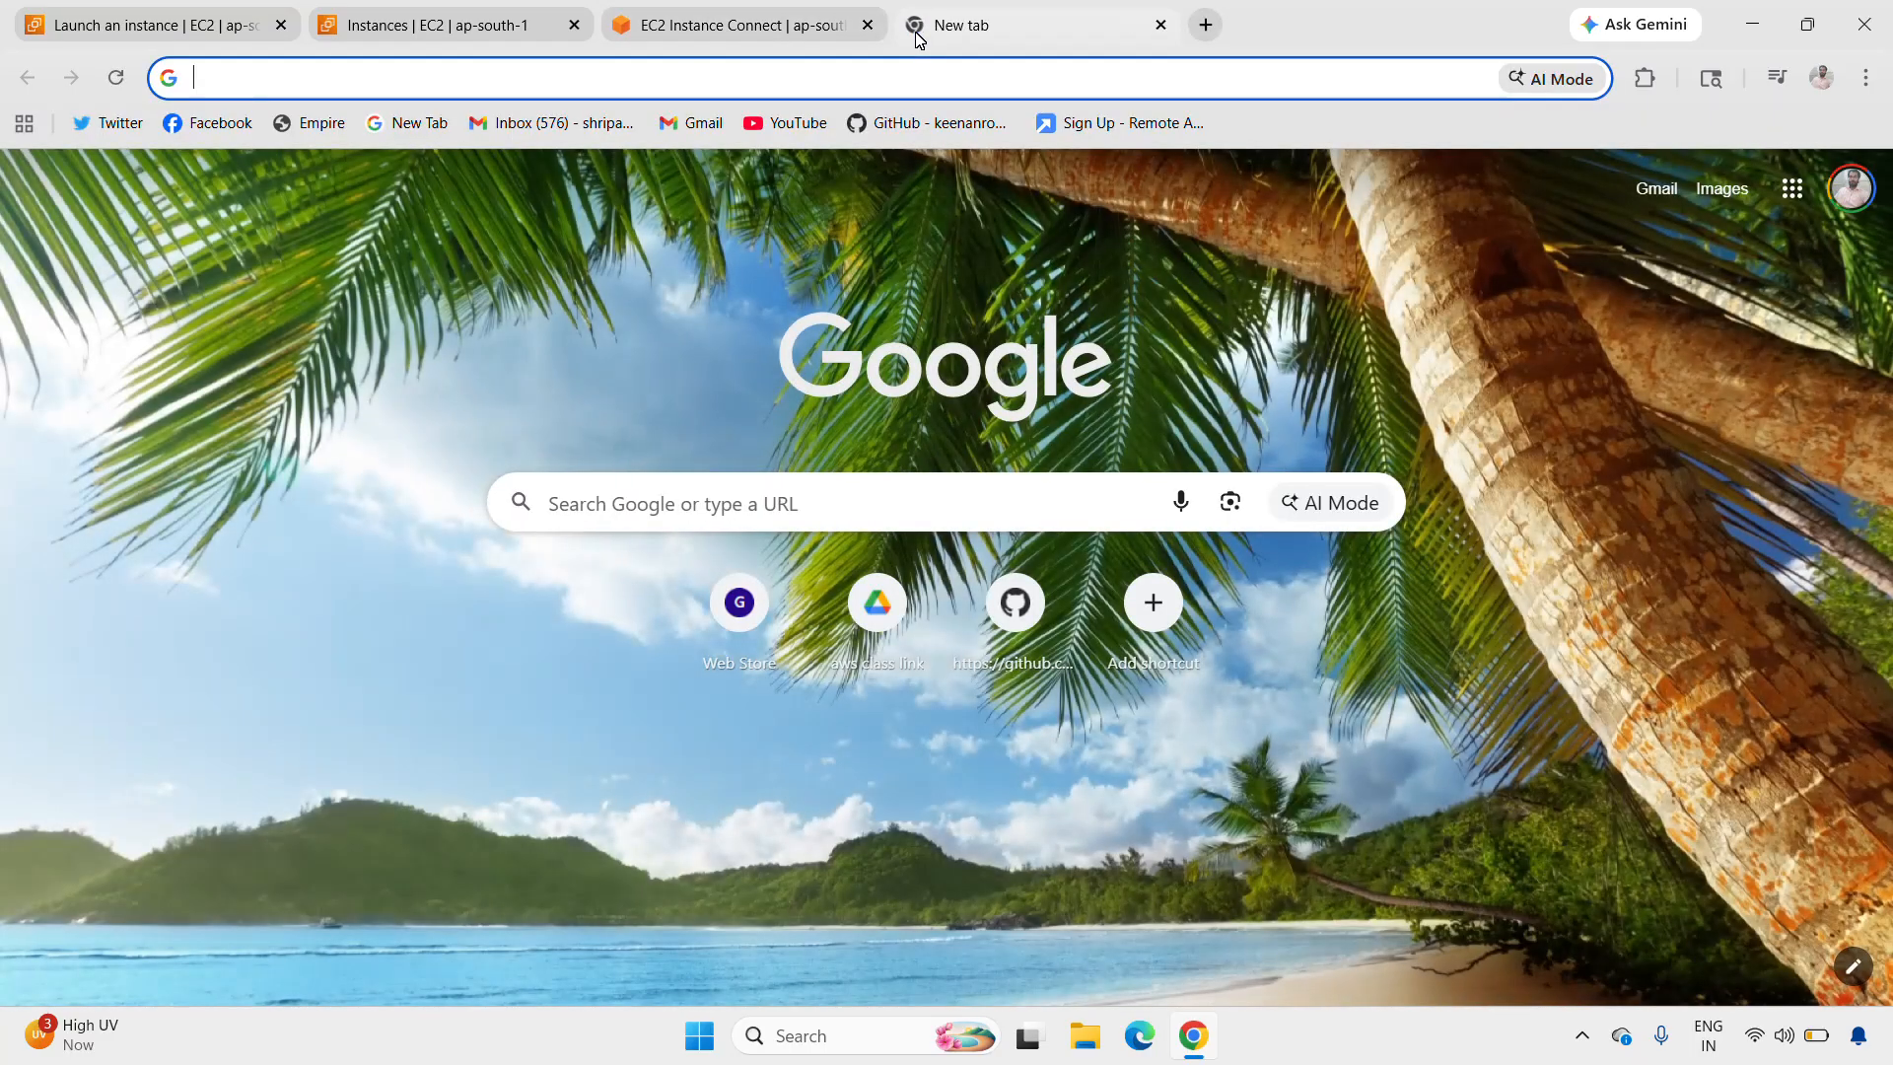
pyautogui.write('downloa')
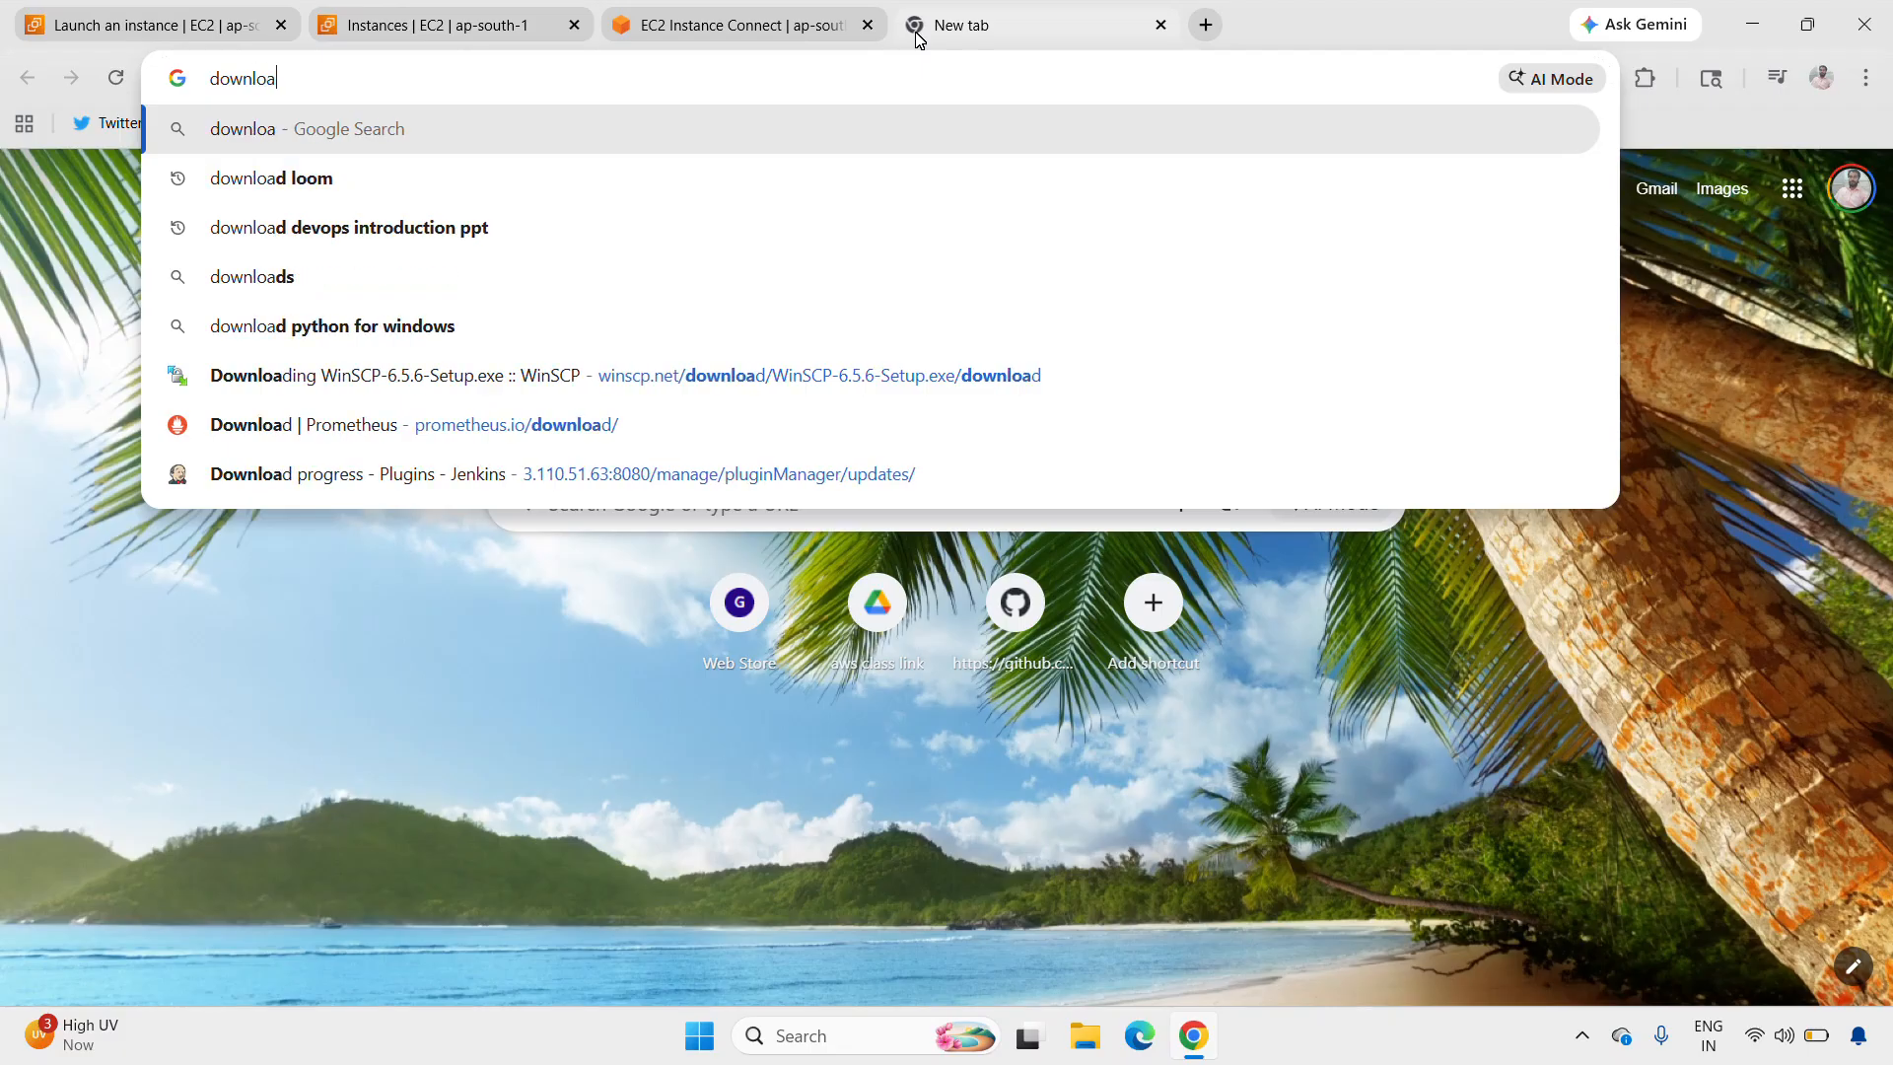
pyautogui.write('d win s')
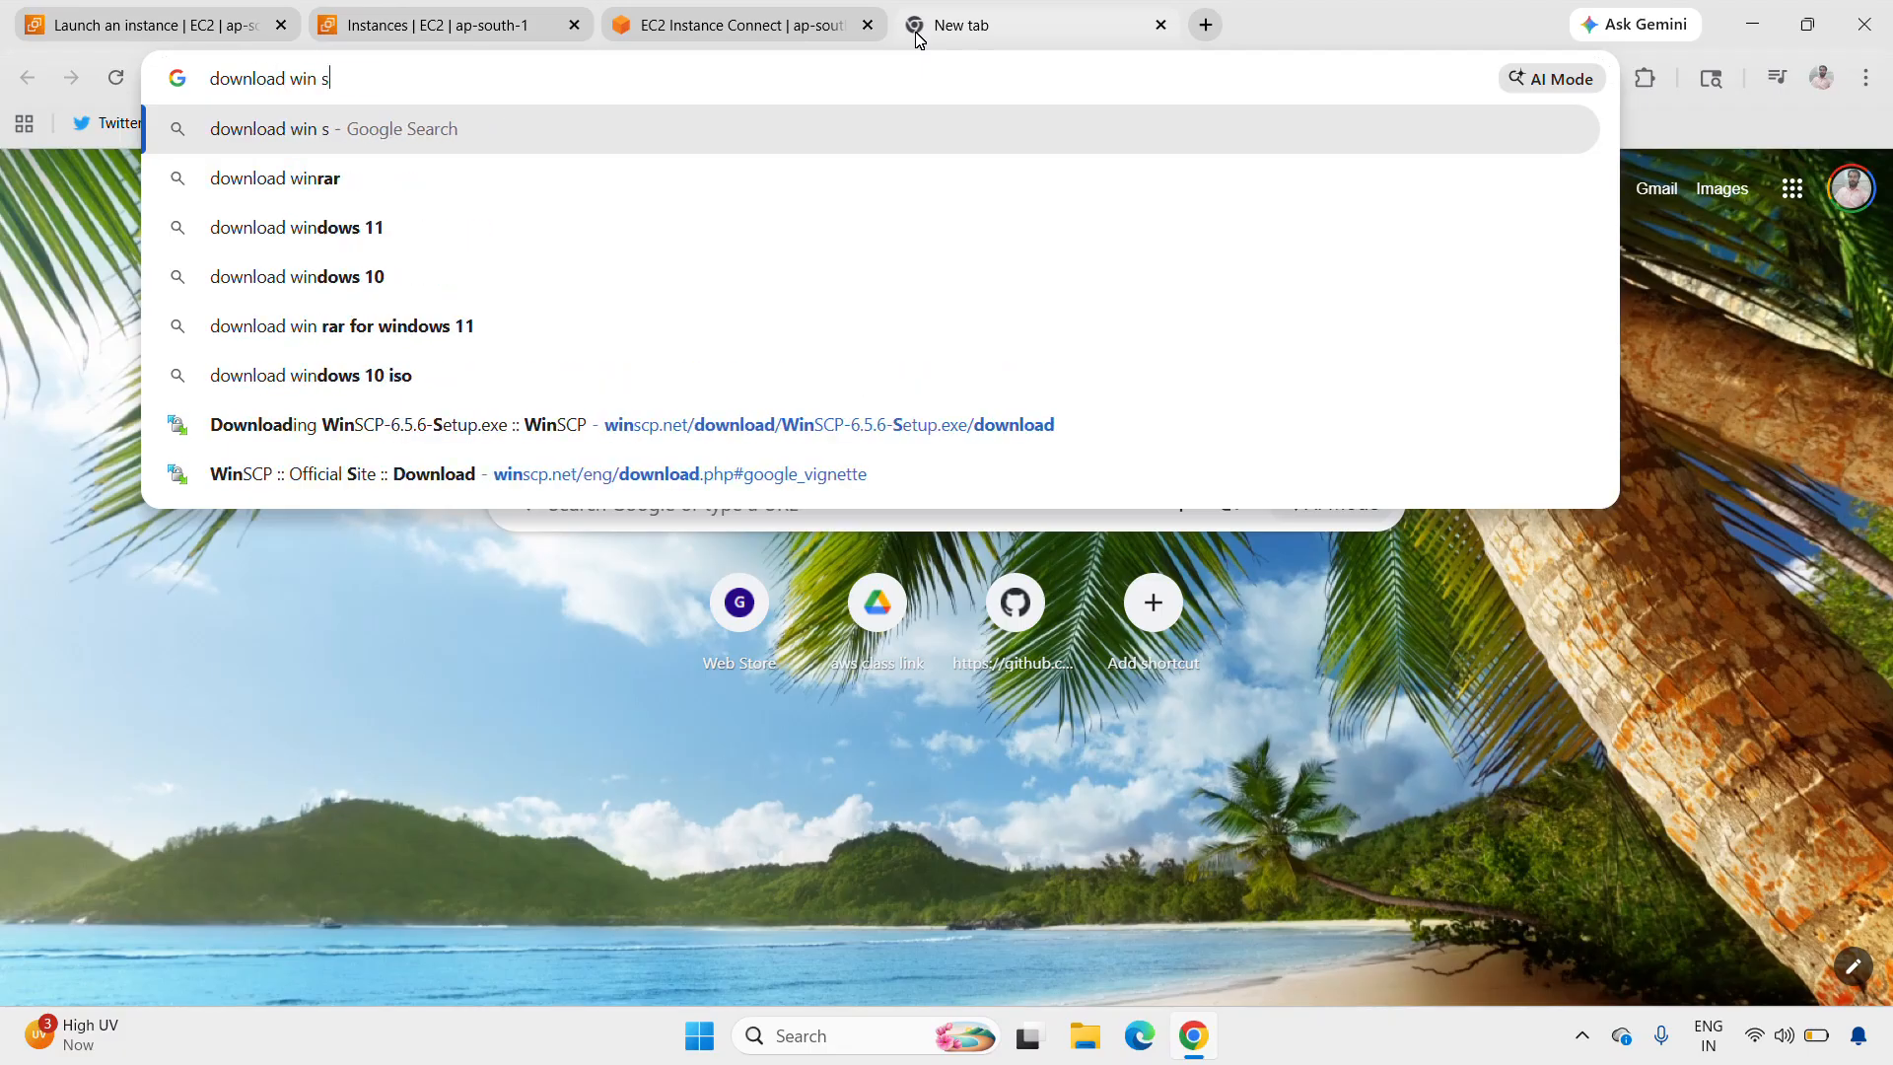
pyautogui.write('cp')
pyautogui.press('Return')
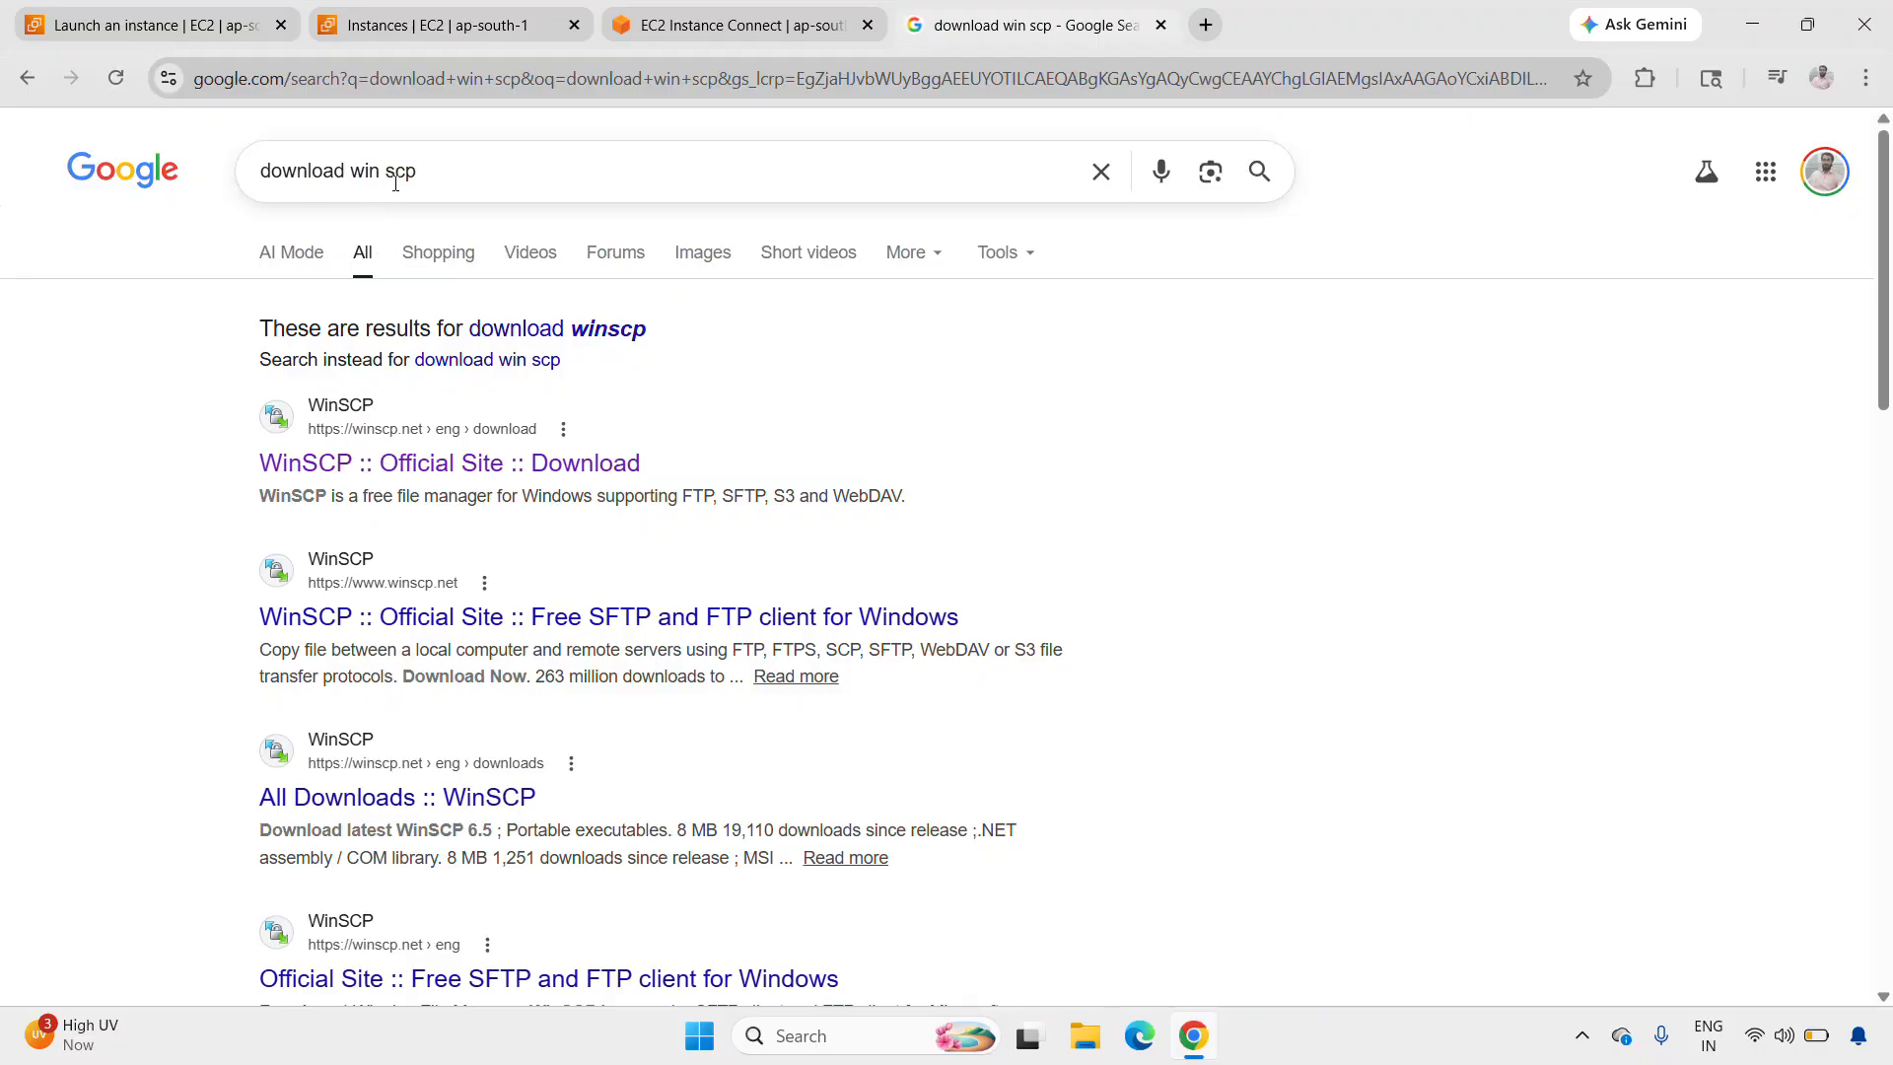
pyautogui.click(382, 476)
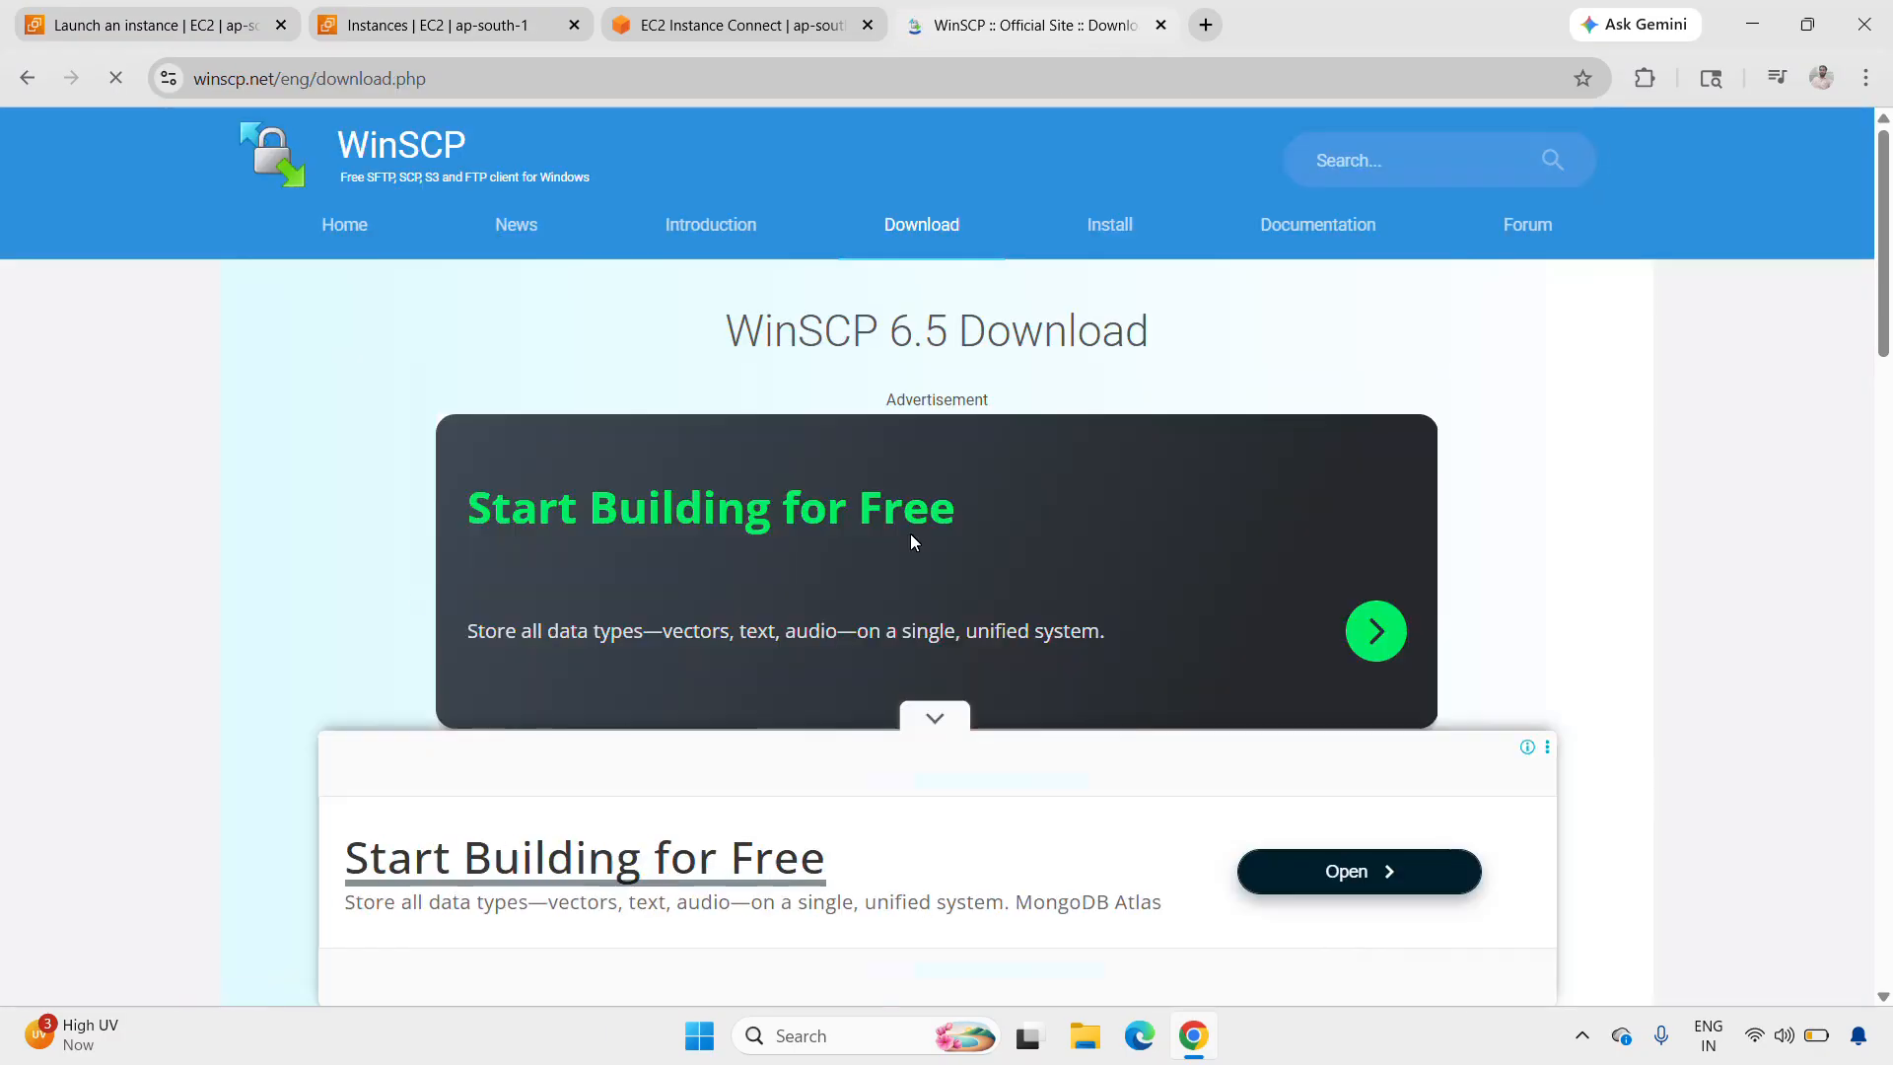
# Step: Download the WinSCP 6.5.6 installer and dismiss the advertisement overlay
pyautogui.scroll(-5, 781, 578)
pyautogui.scroll(-3, 781, 581)
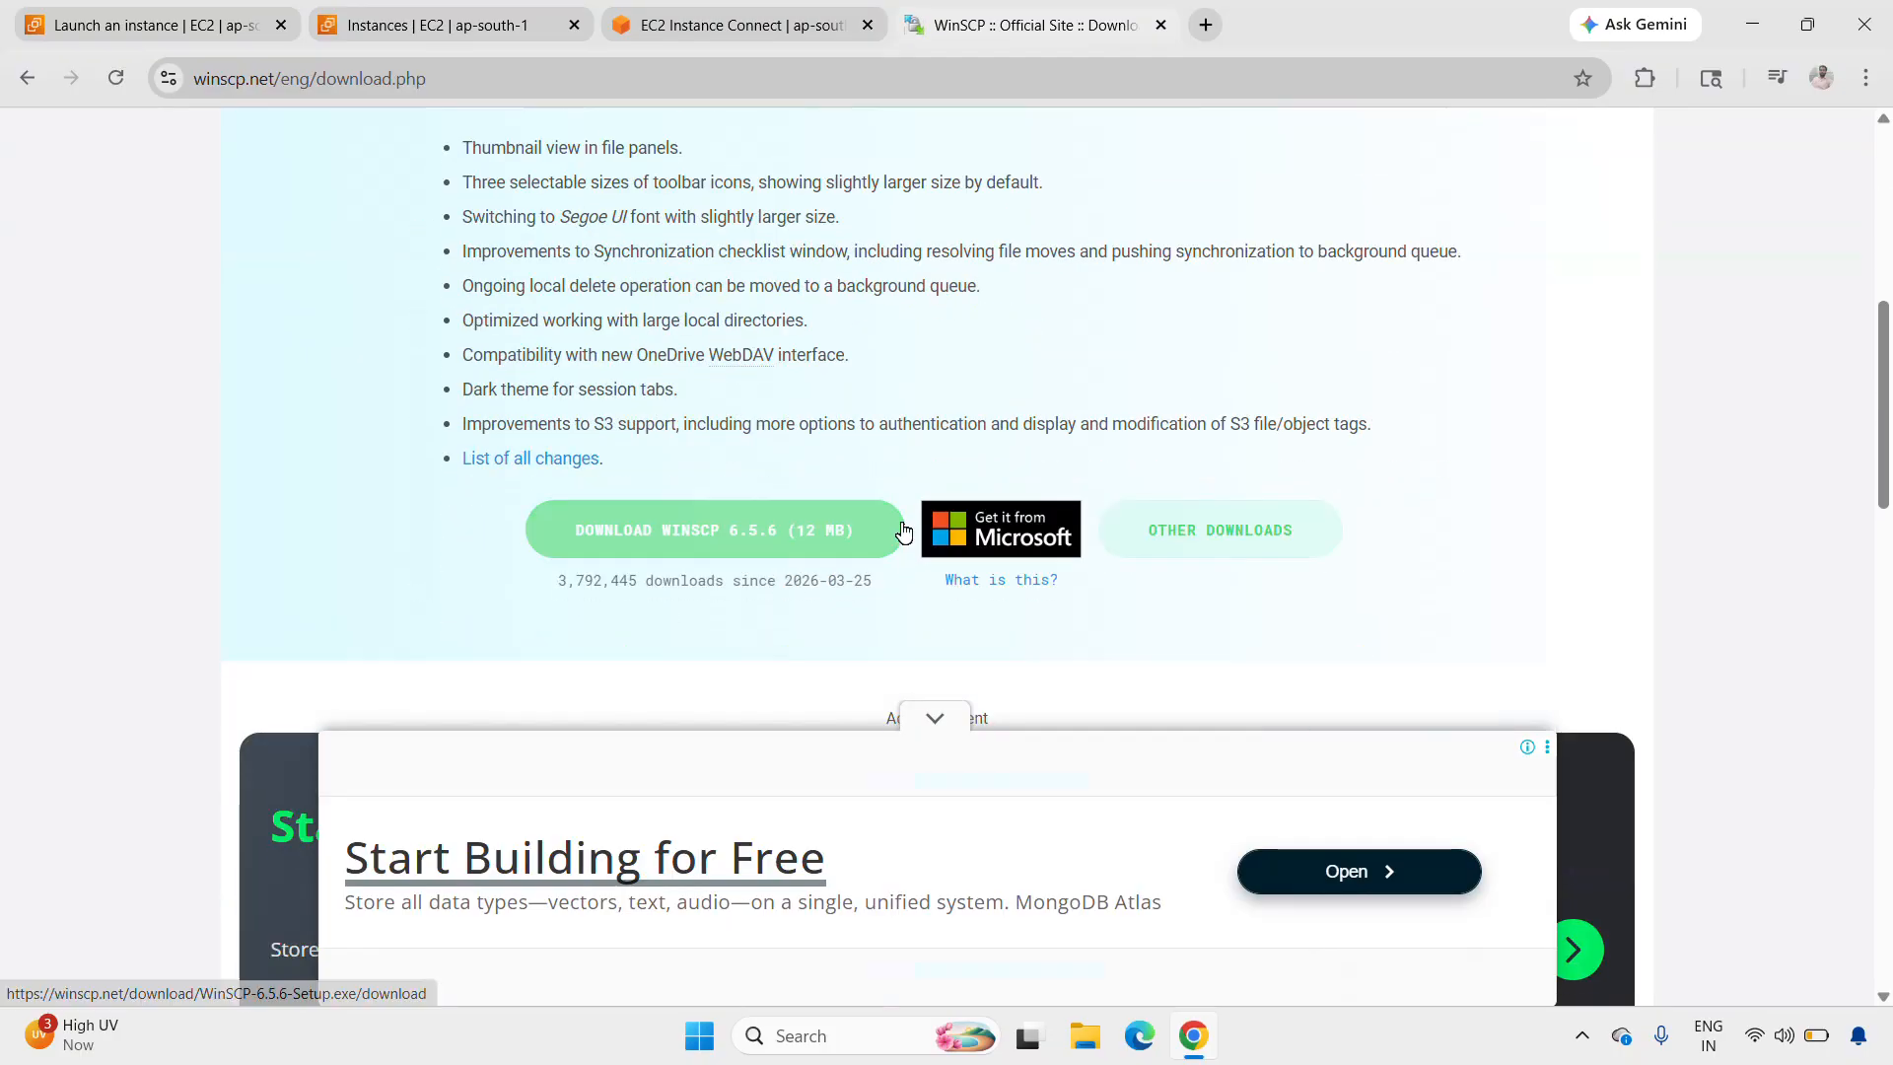
pyautogui.click(689, 534)
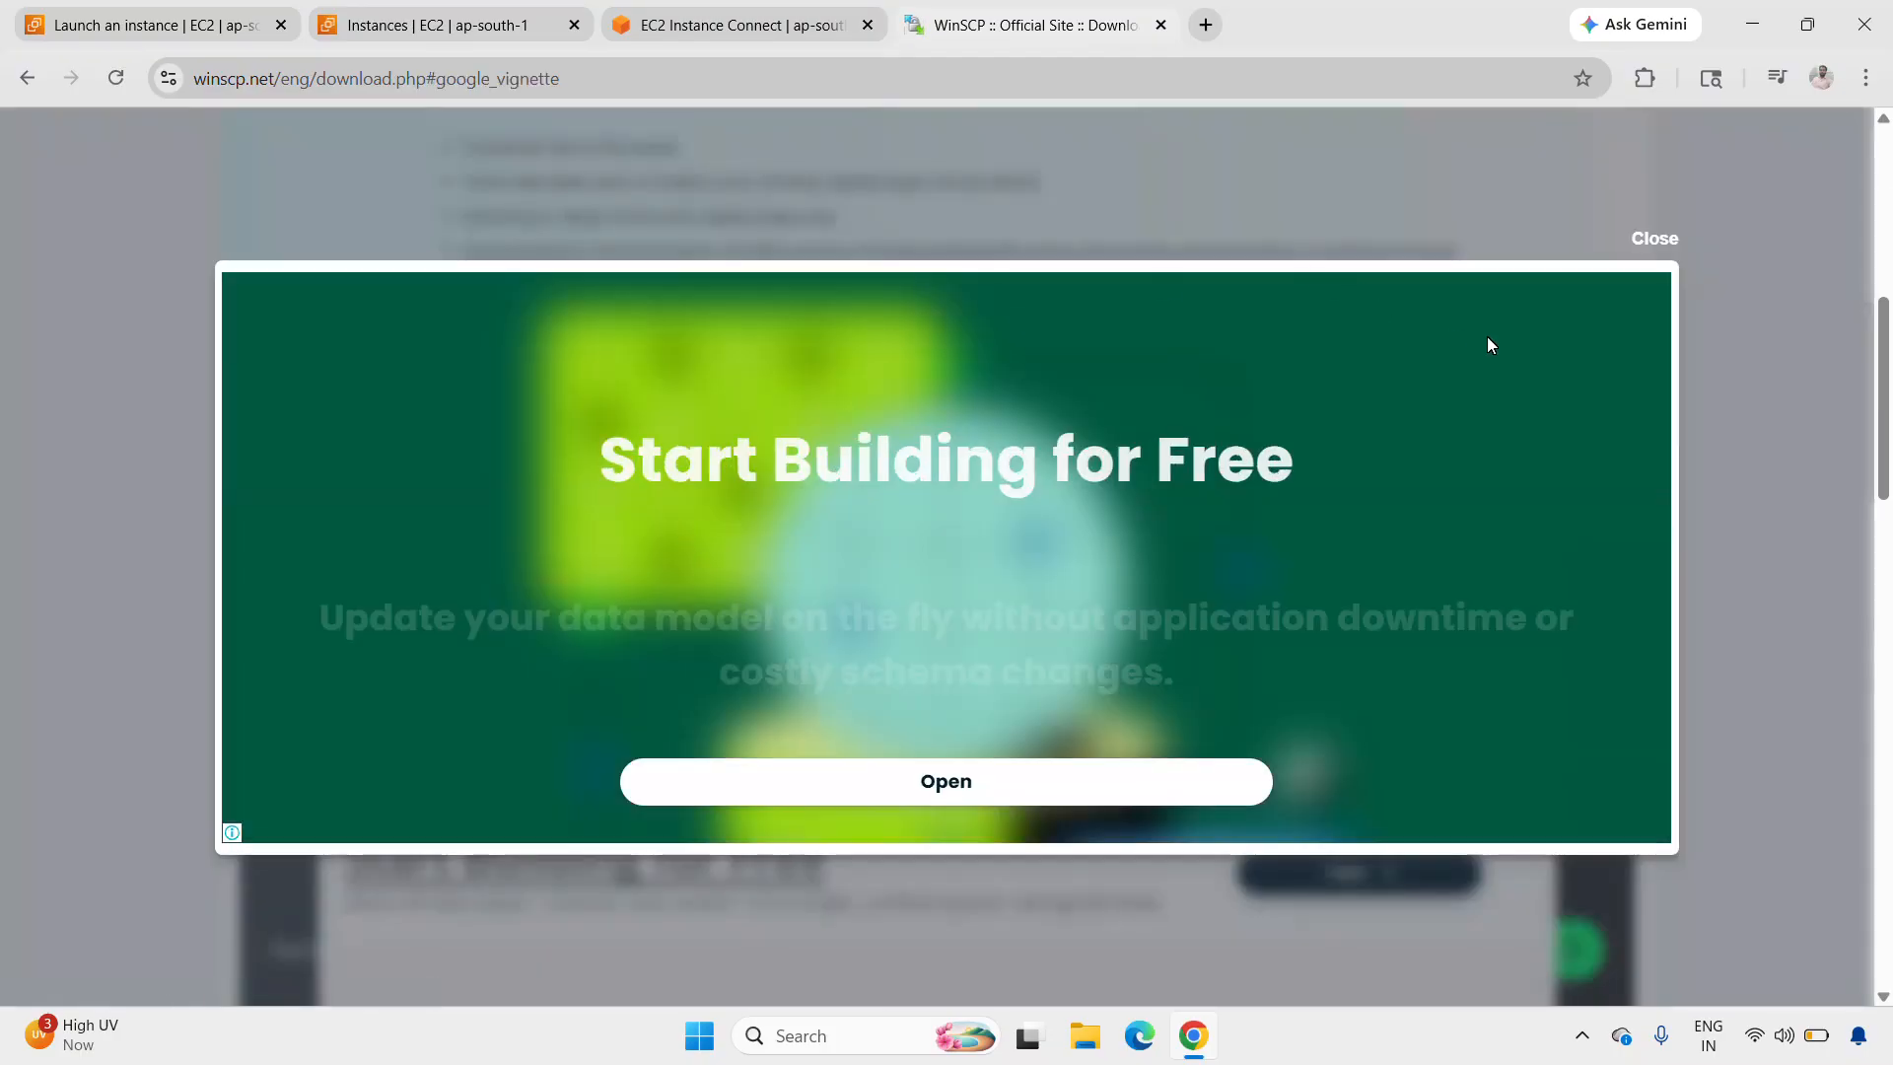
pyautogui.click(1644, 240)
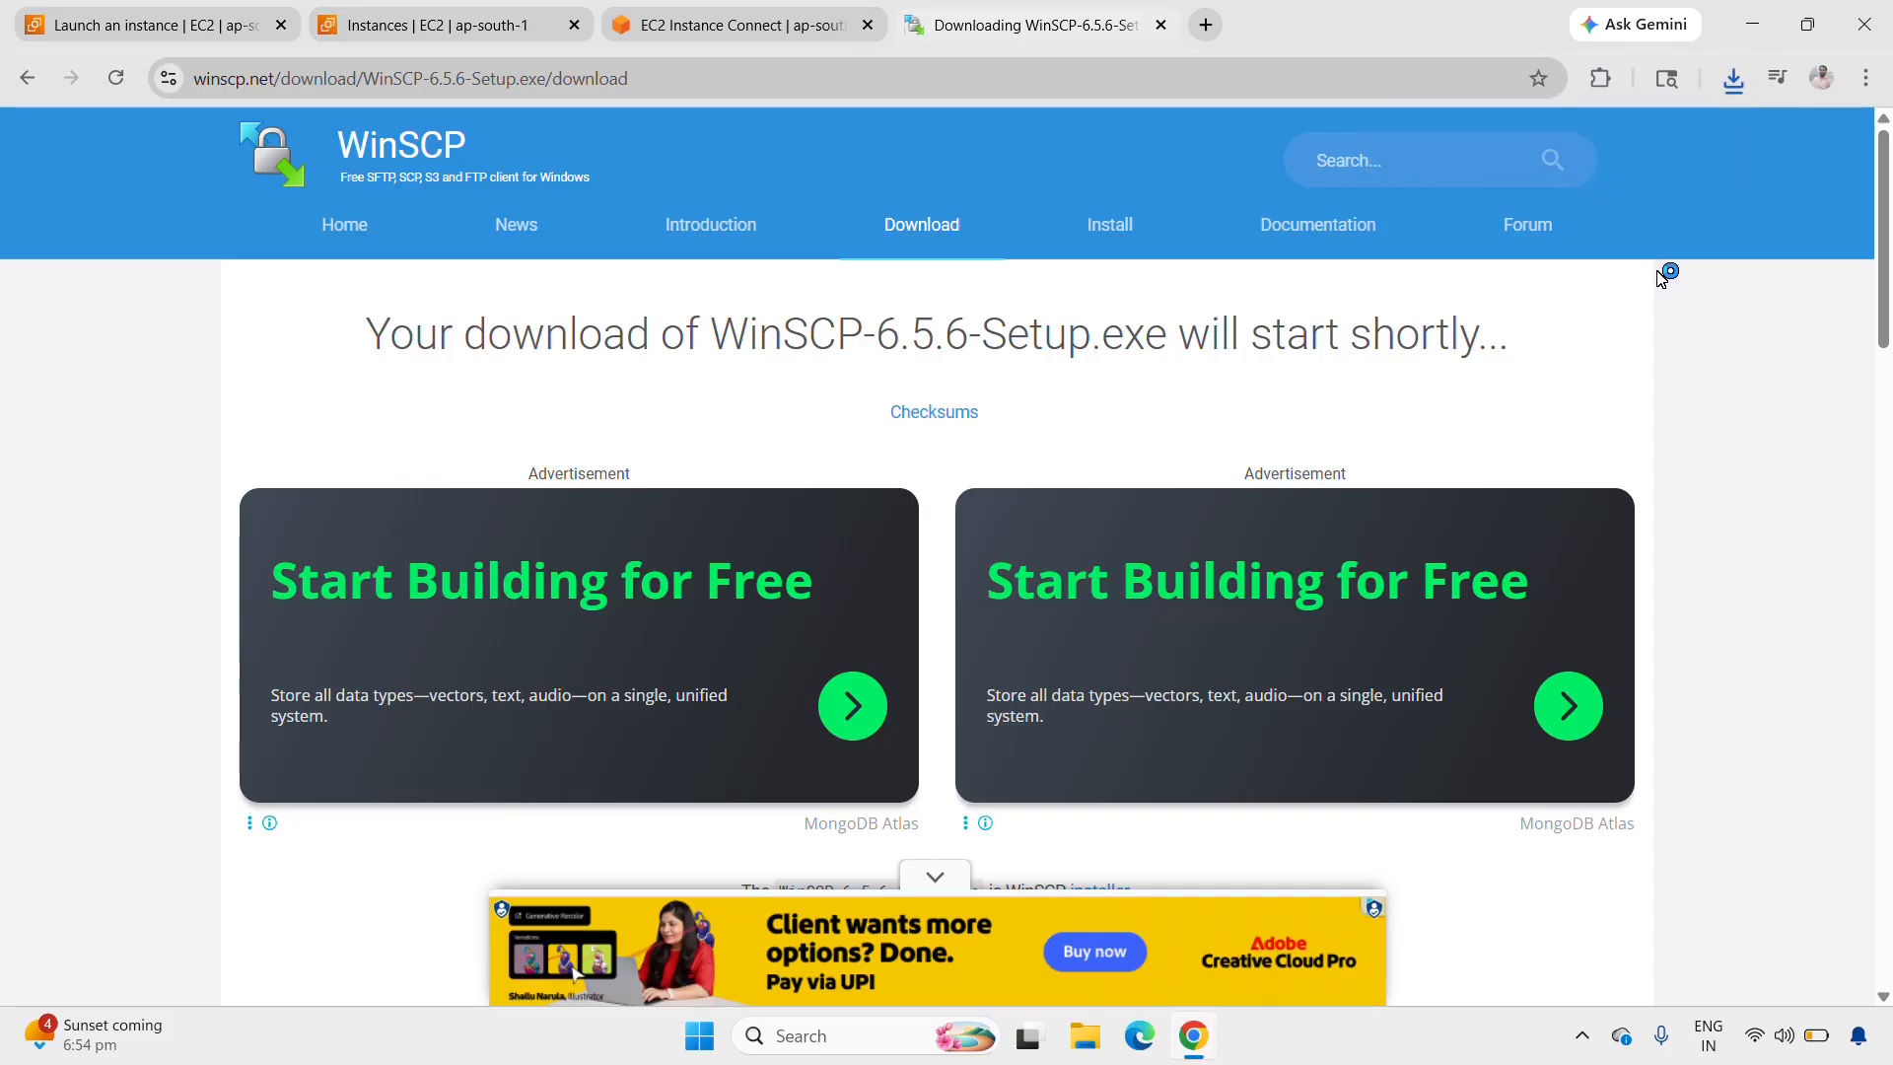
# Step: Install WinSCP 6.5.6, accepting the license, with the typical installation and the Commander interface, and finish the setup
pyautogui.click(939, 496)
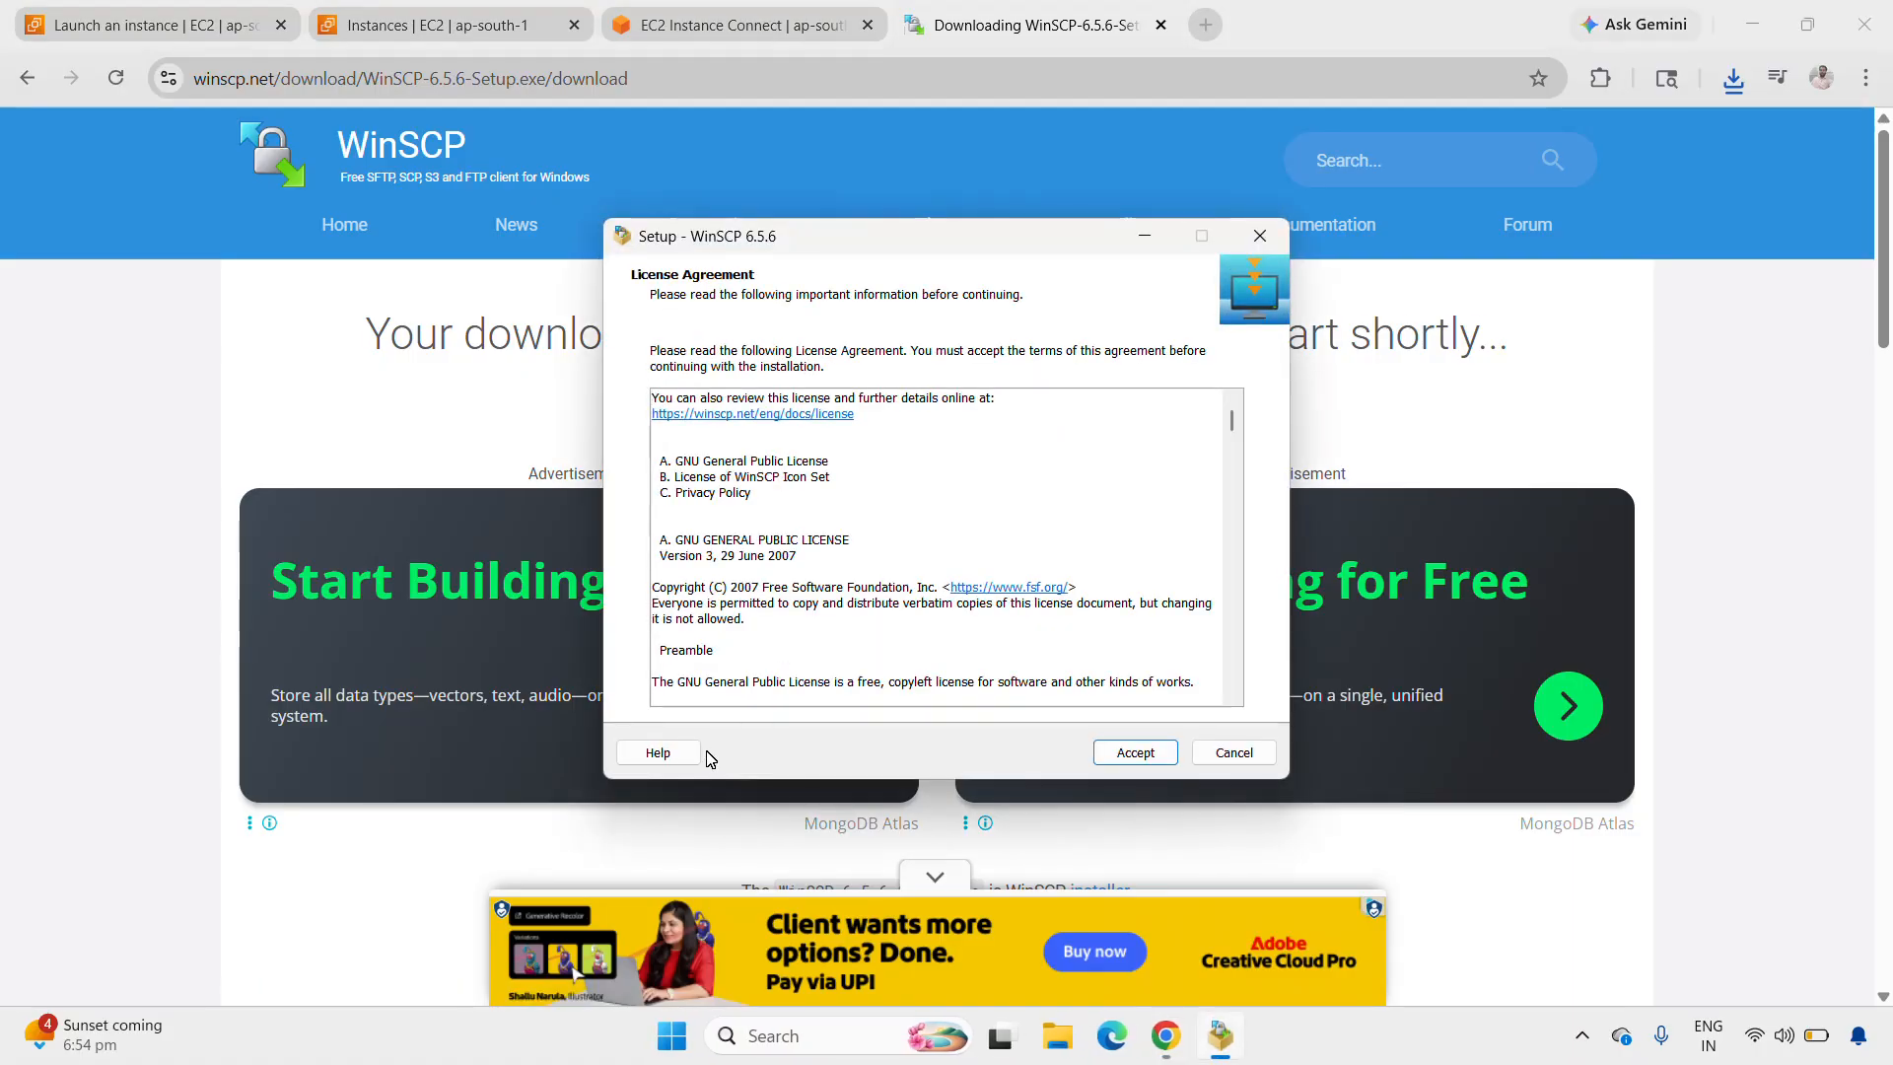
pyautogui.click(1131, 752)
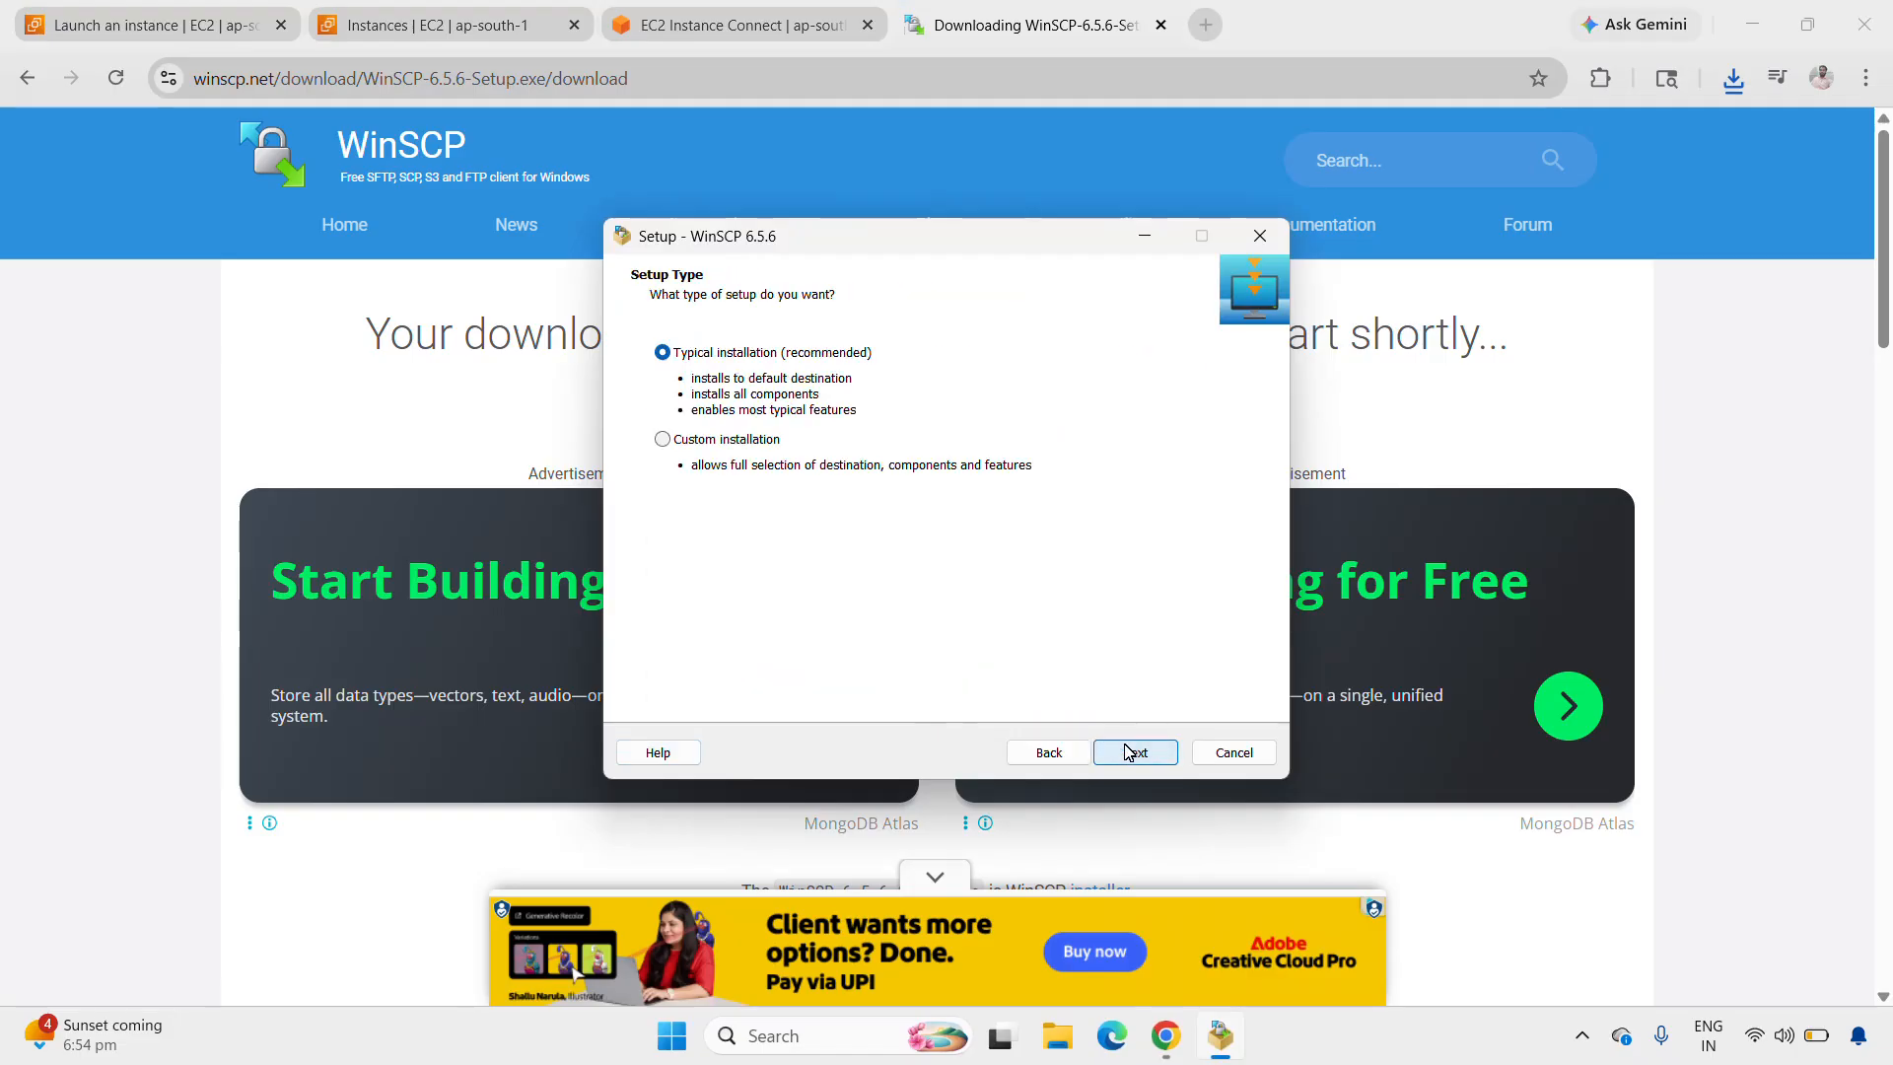
pyautogui.click(1128, 752)
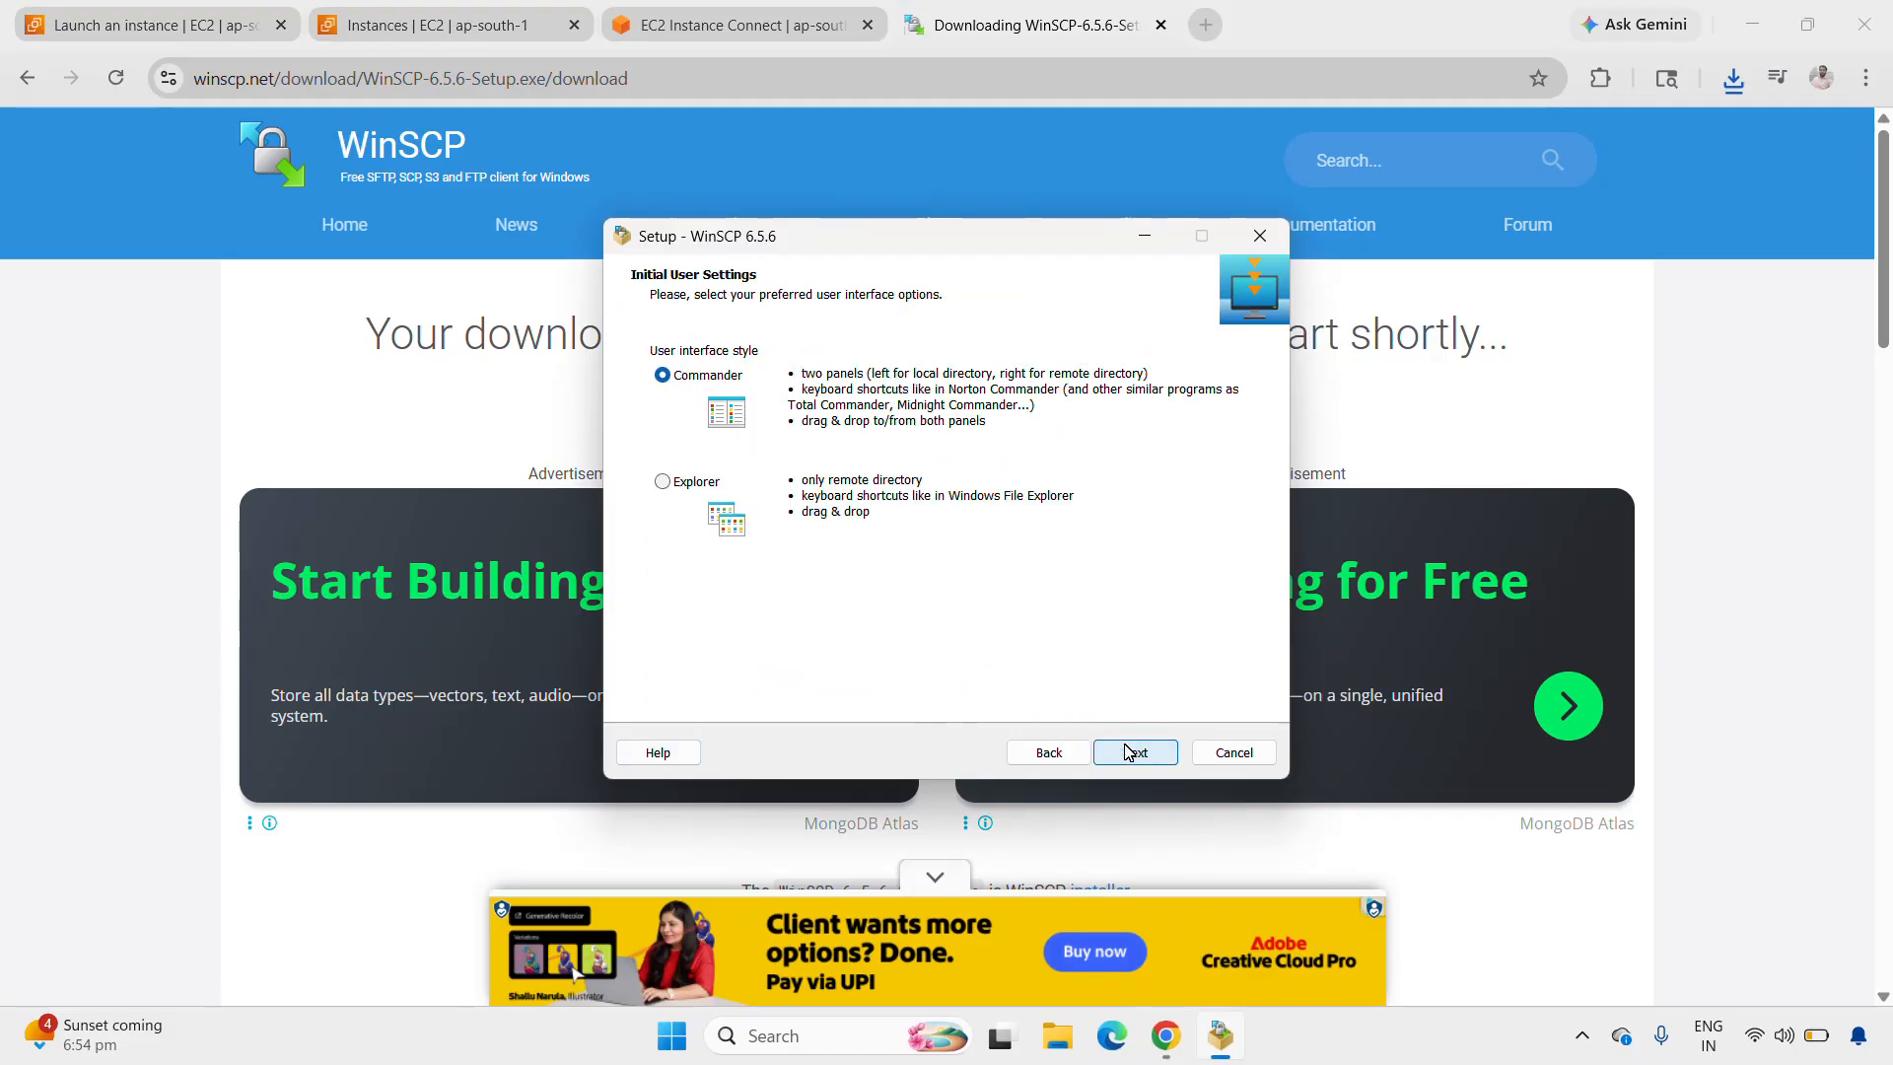
pyautogui.click(1129, 752)
pyautogui.click(1129, 752)
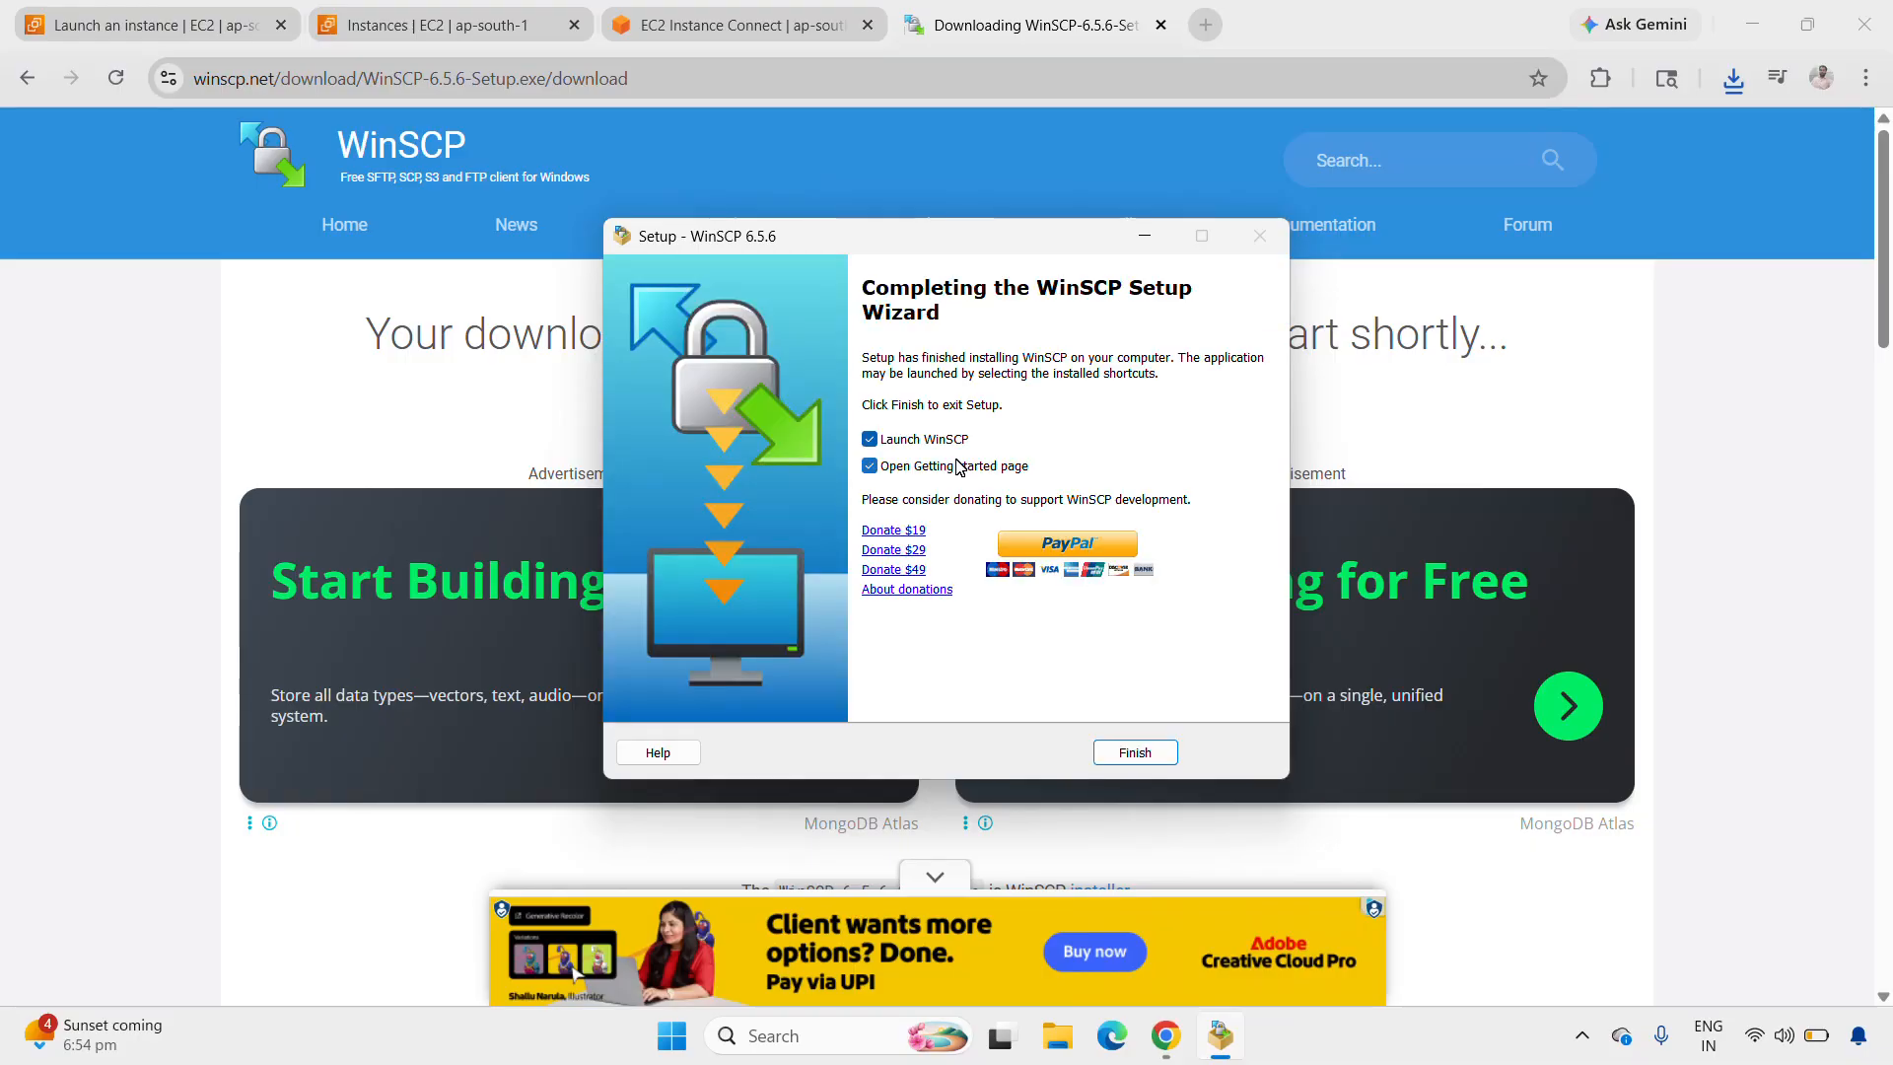
pyautogui.click(1135, 755)
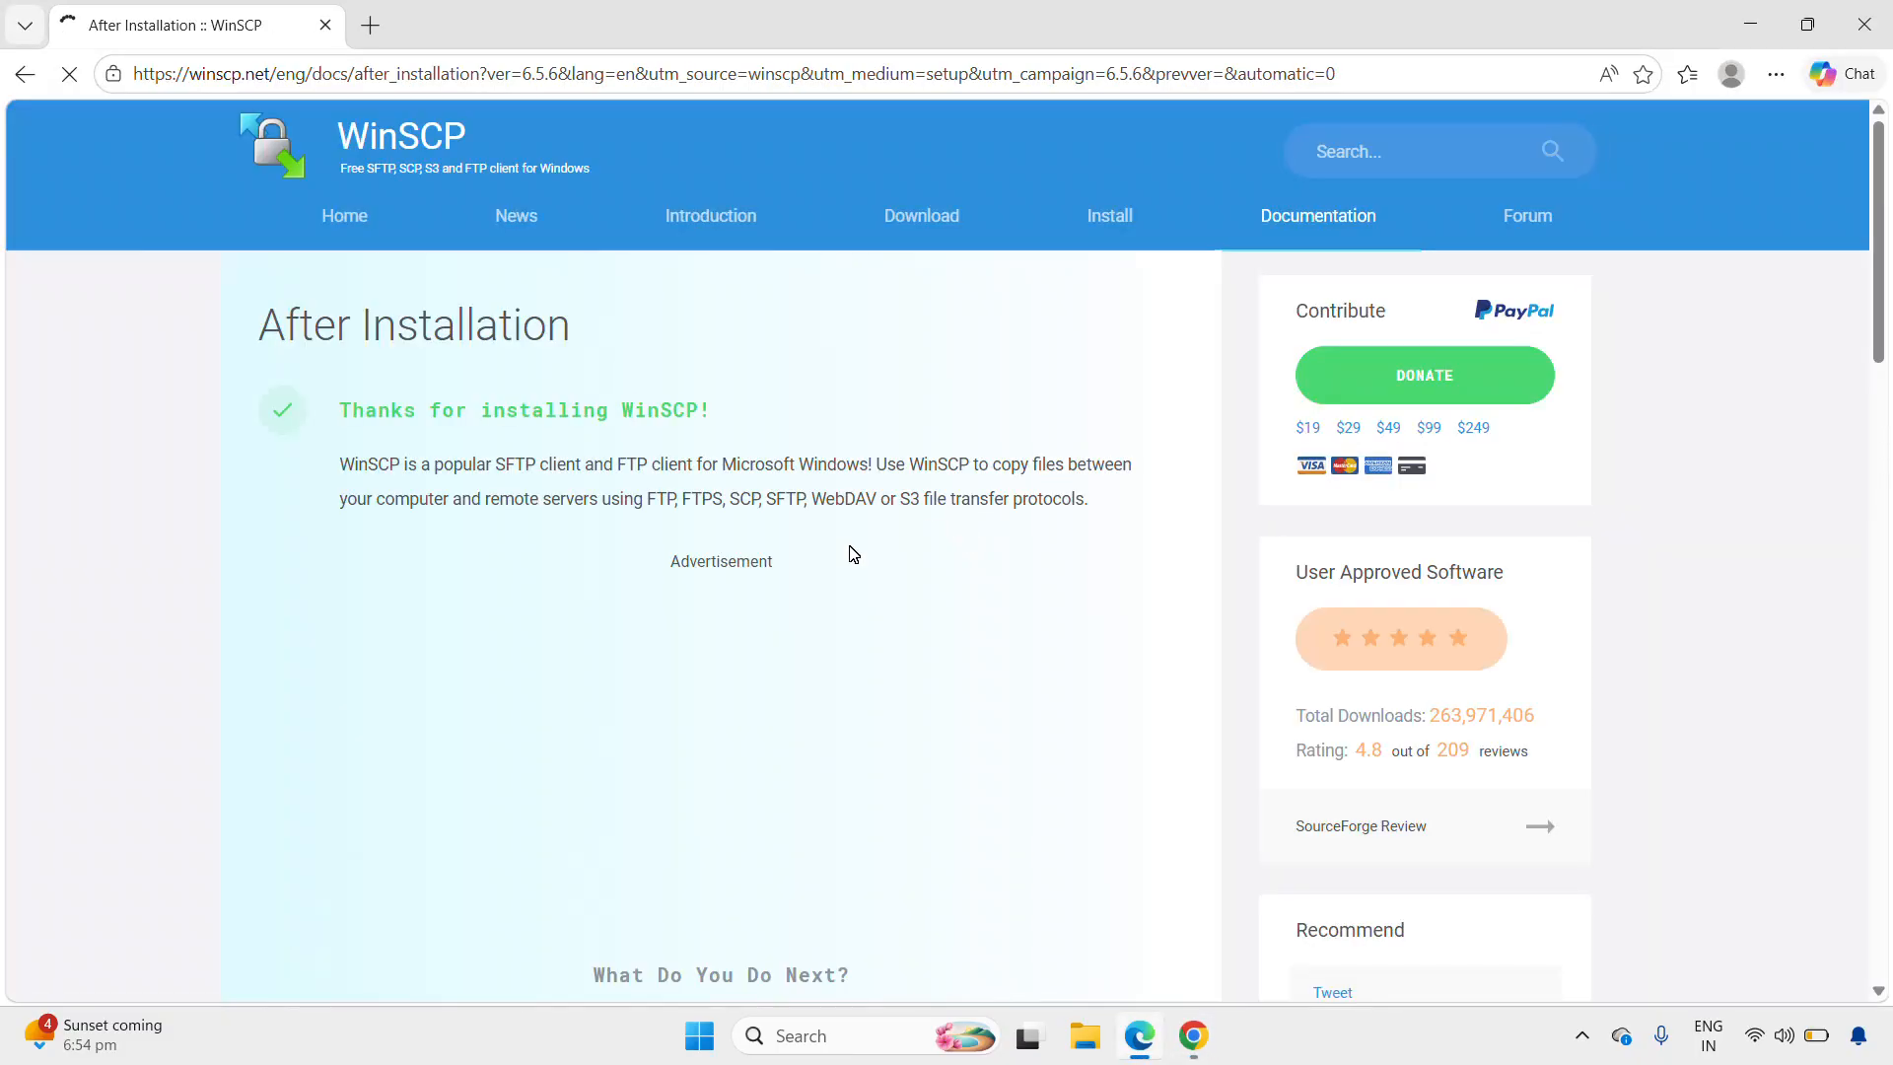
# Step: Minimize the After Installation web page and open WinSCP through a Windows search for "winSCP"
pyautogui.click(1750, 26)
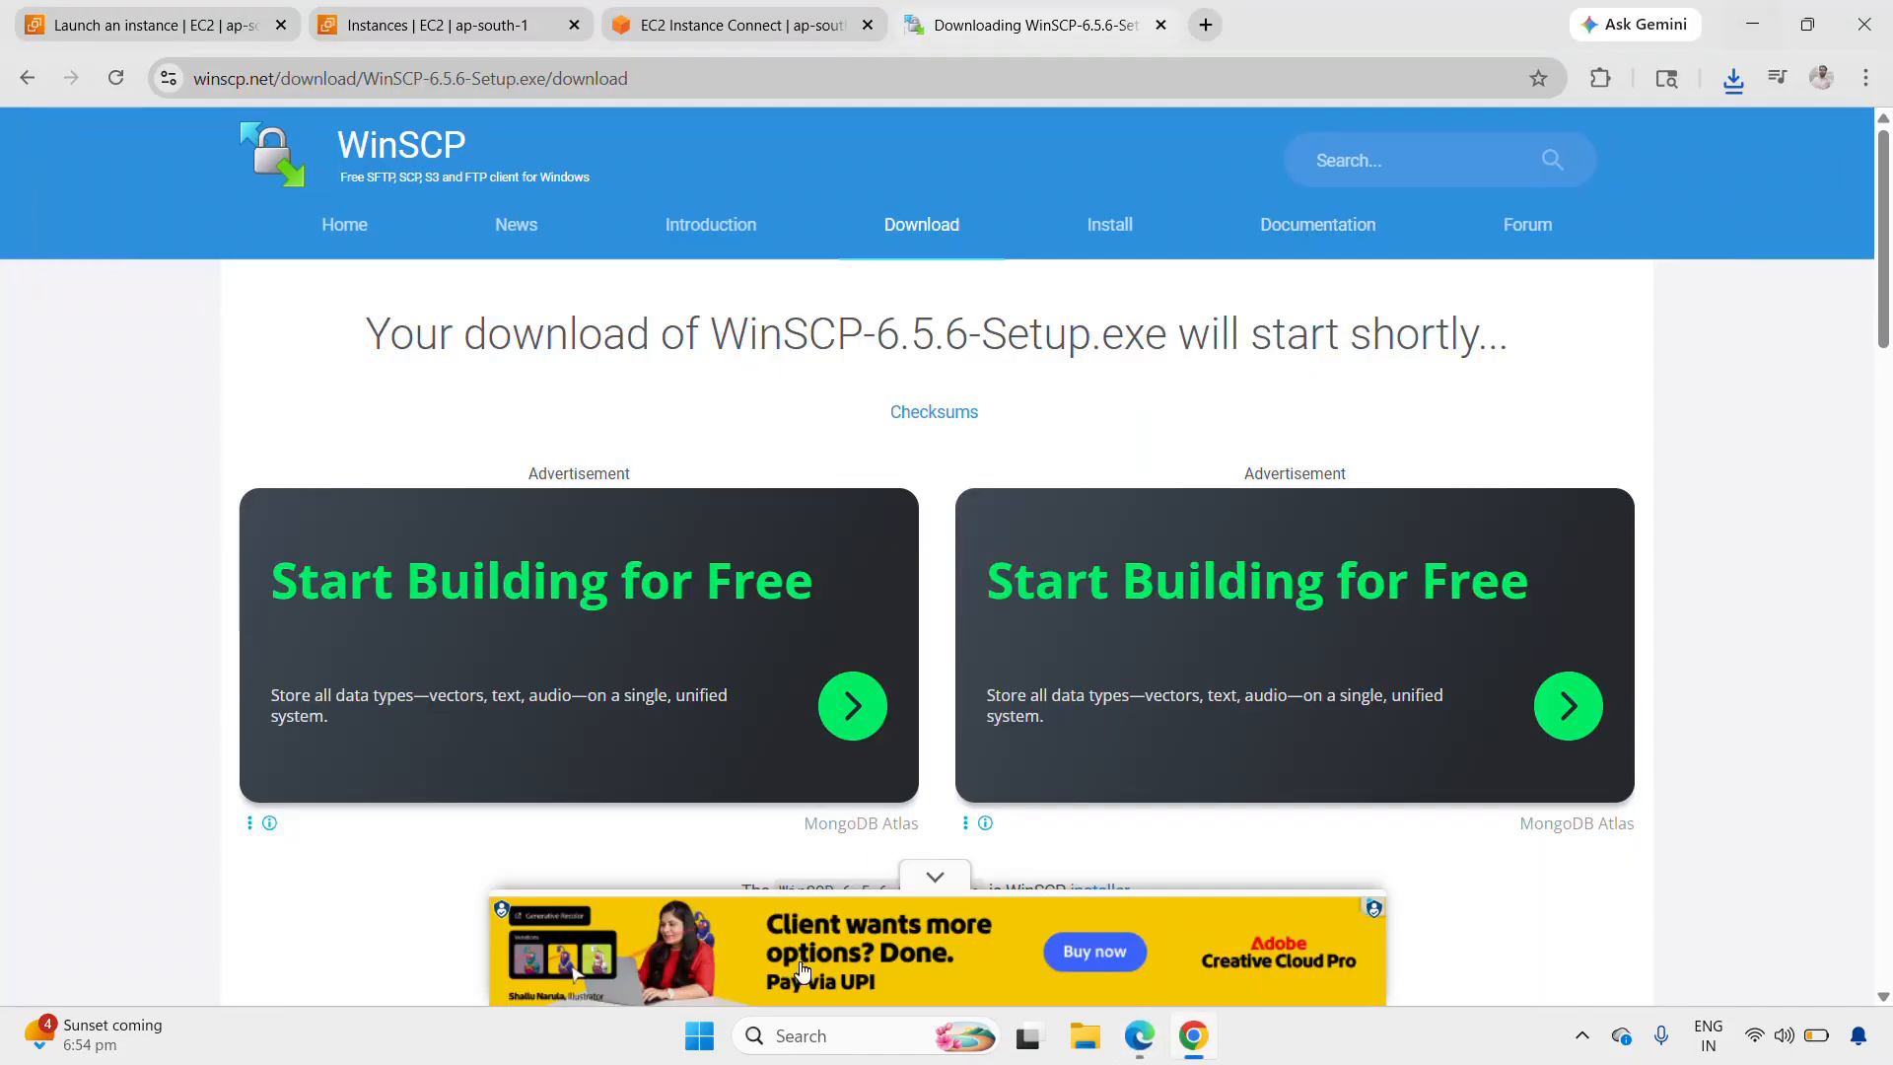
pyautogui.click(824, 1033)
pyautogui.write('win')
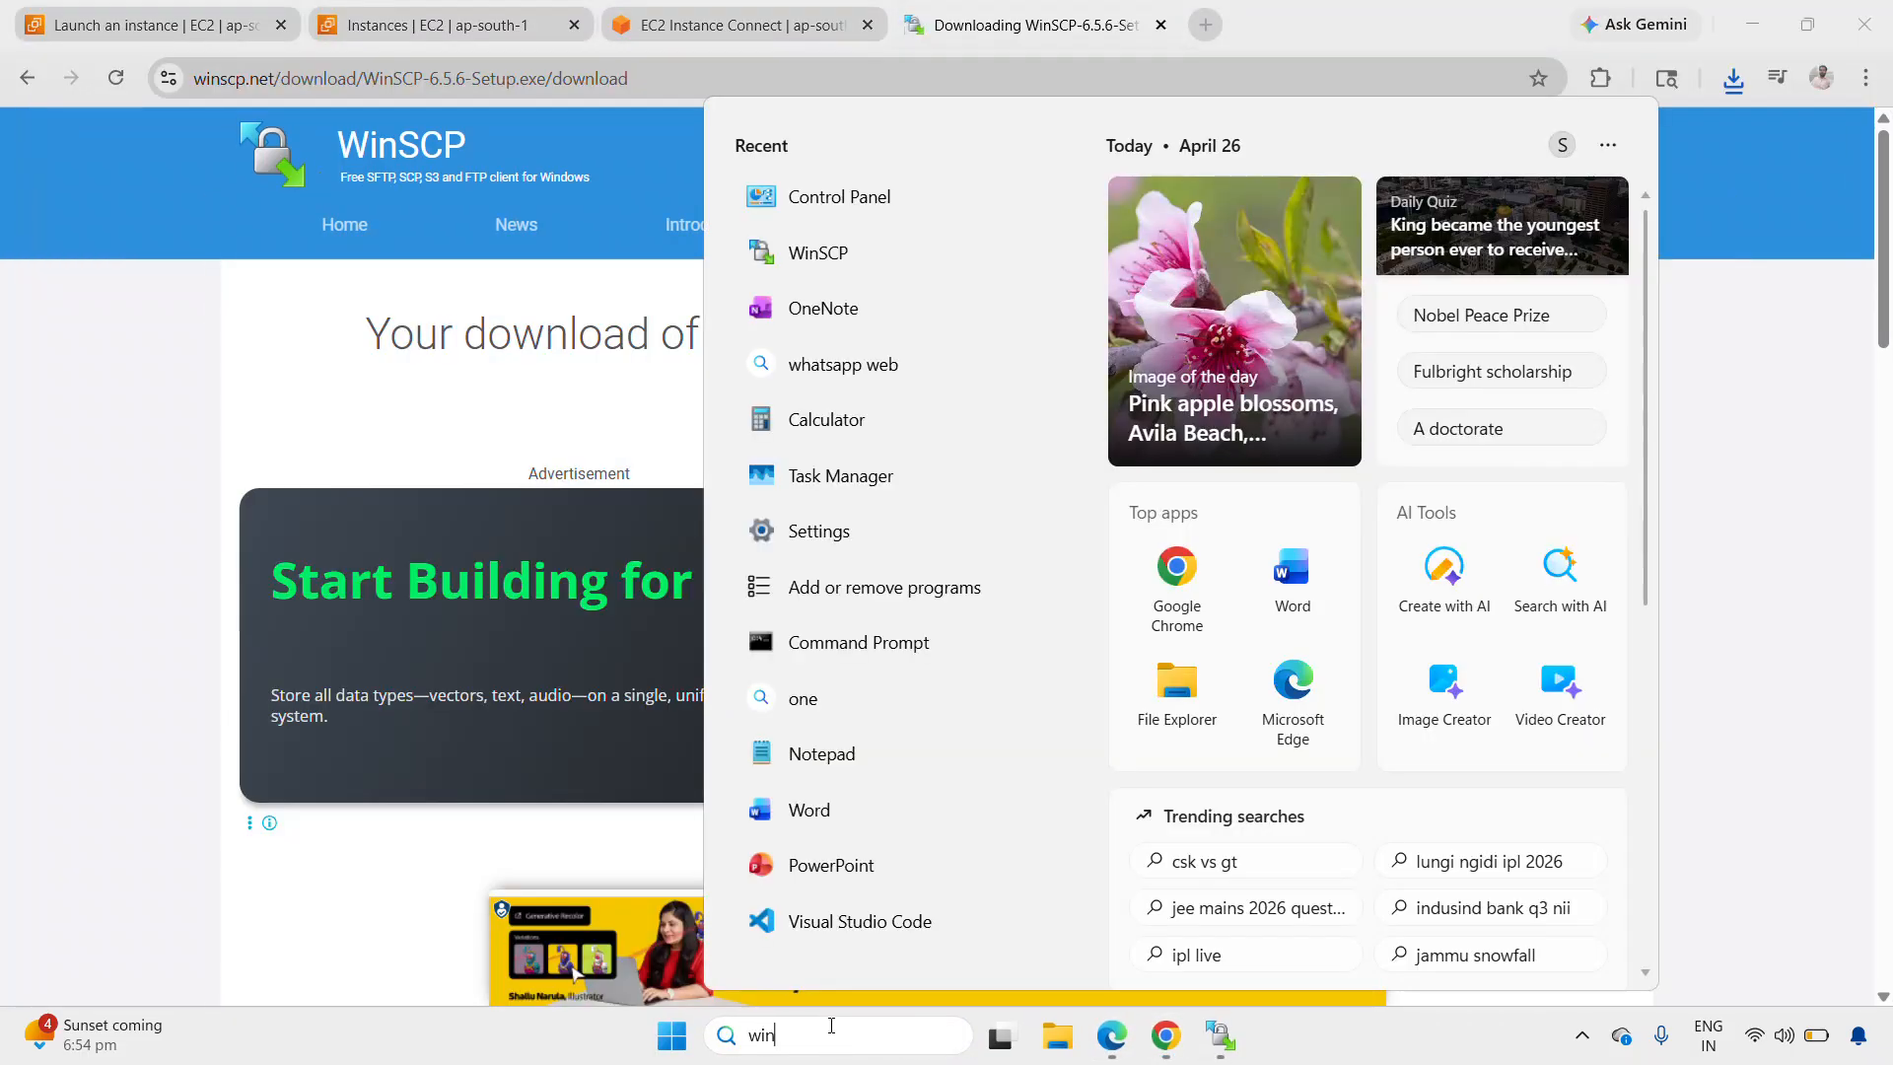
pyautogui.write('SCP')
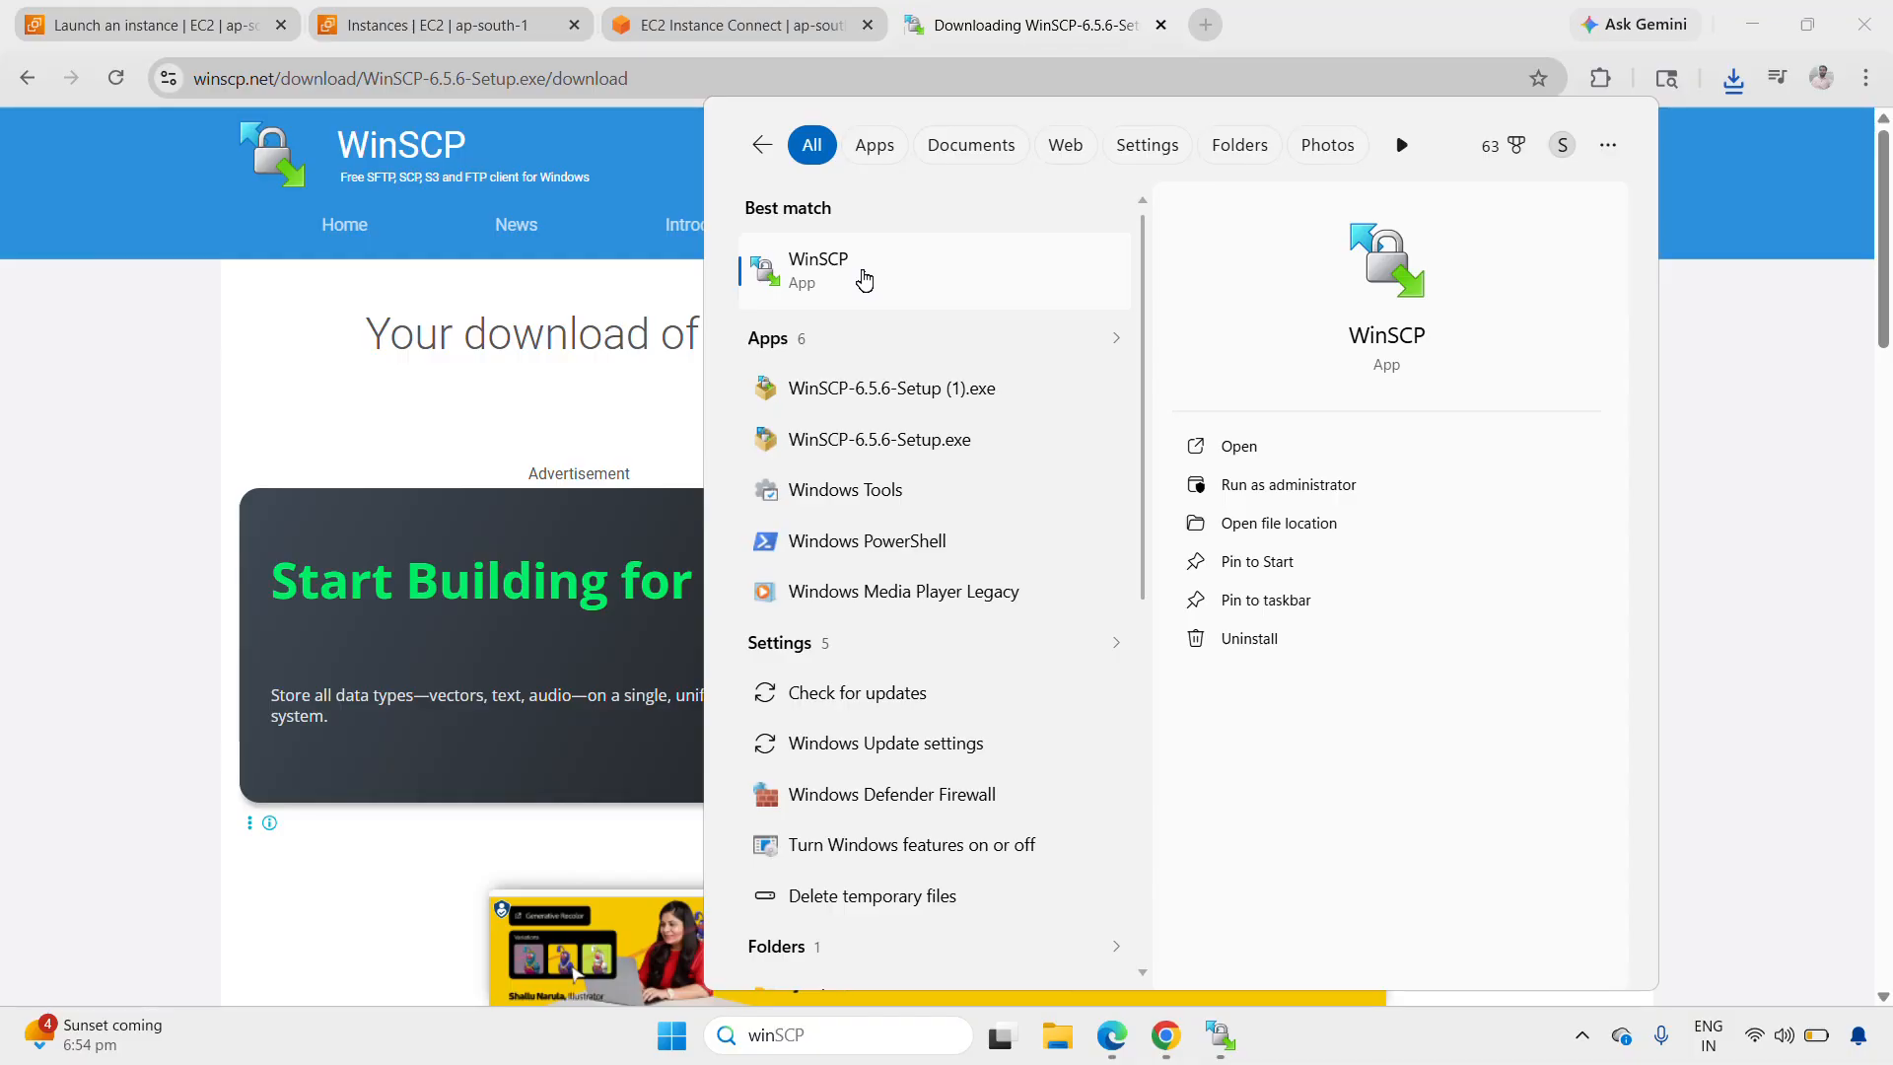
pyautogui.click(865, 281)
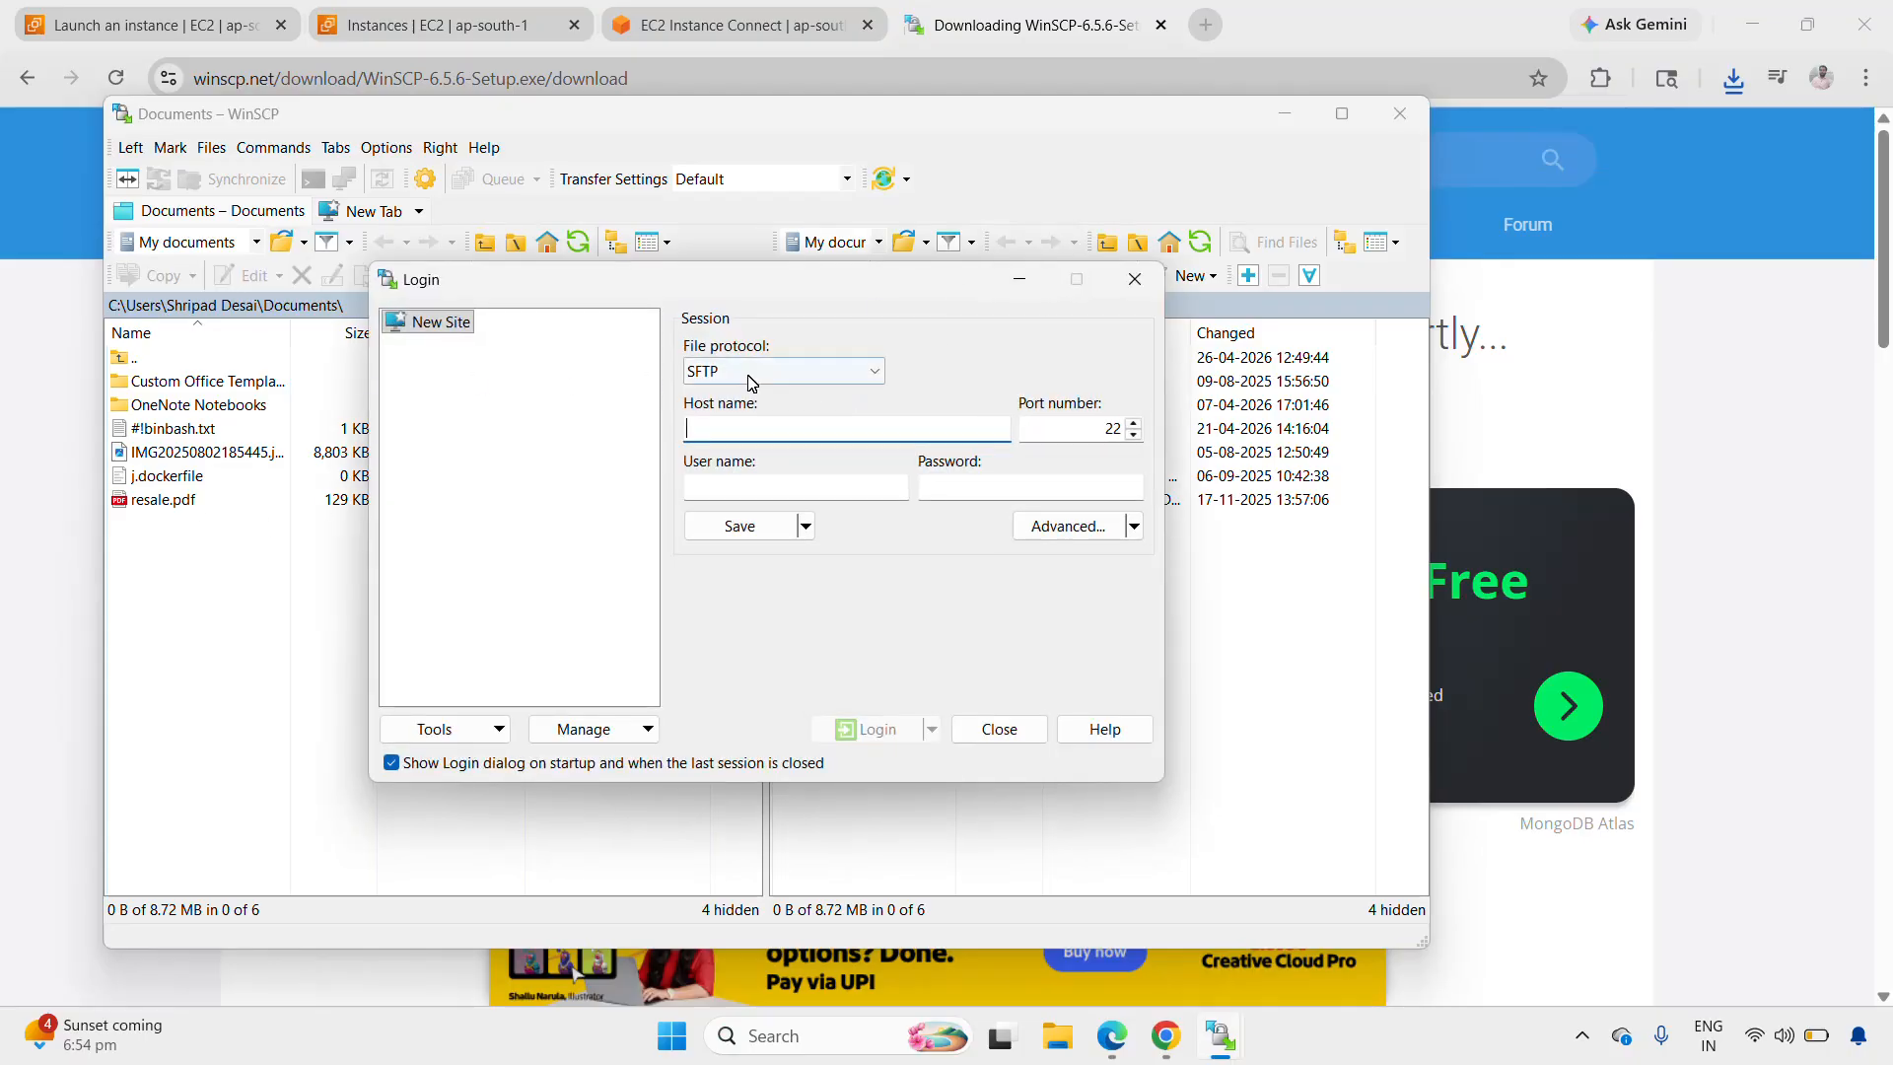
# Step: Set the file protocol of the new WinSCP site to SCP
pyautogui.click(751, 374)
pyautogui.click(876, 304)
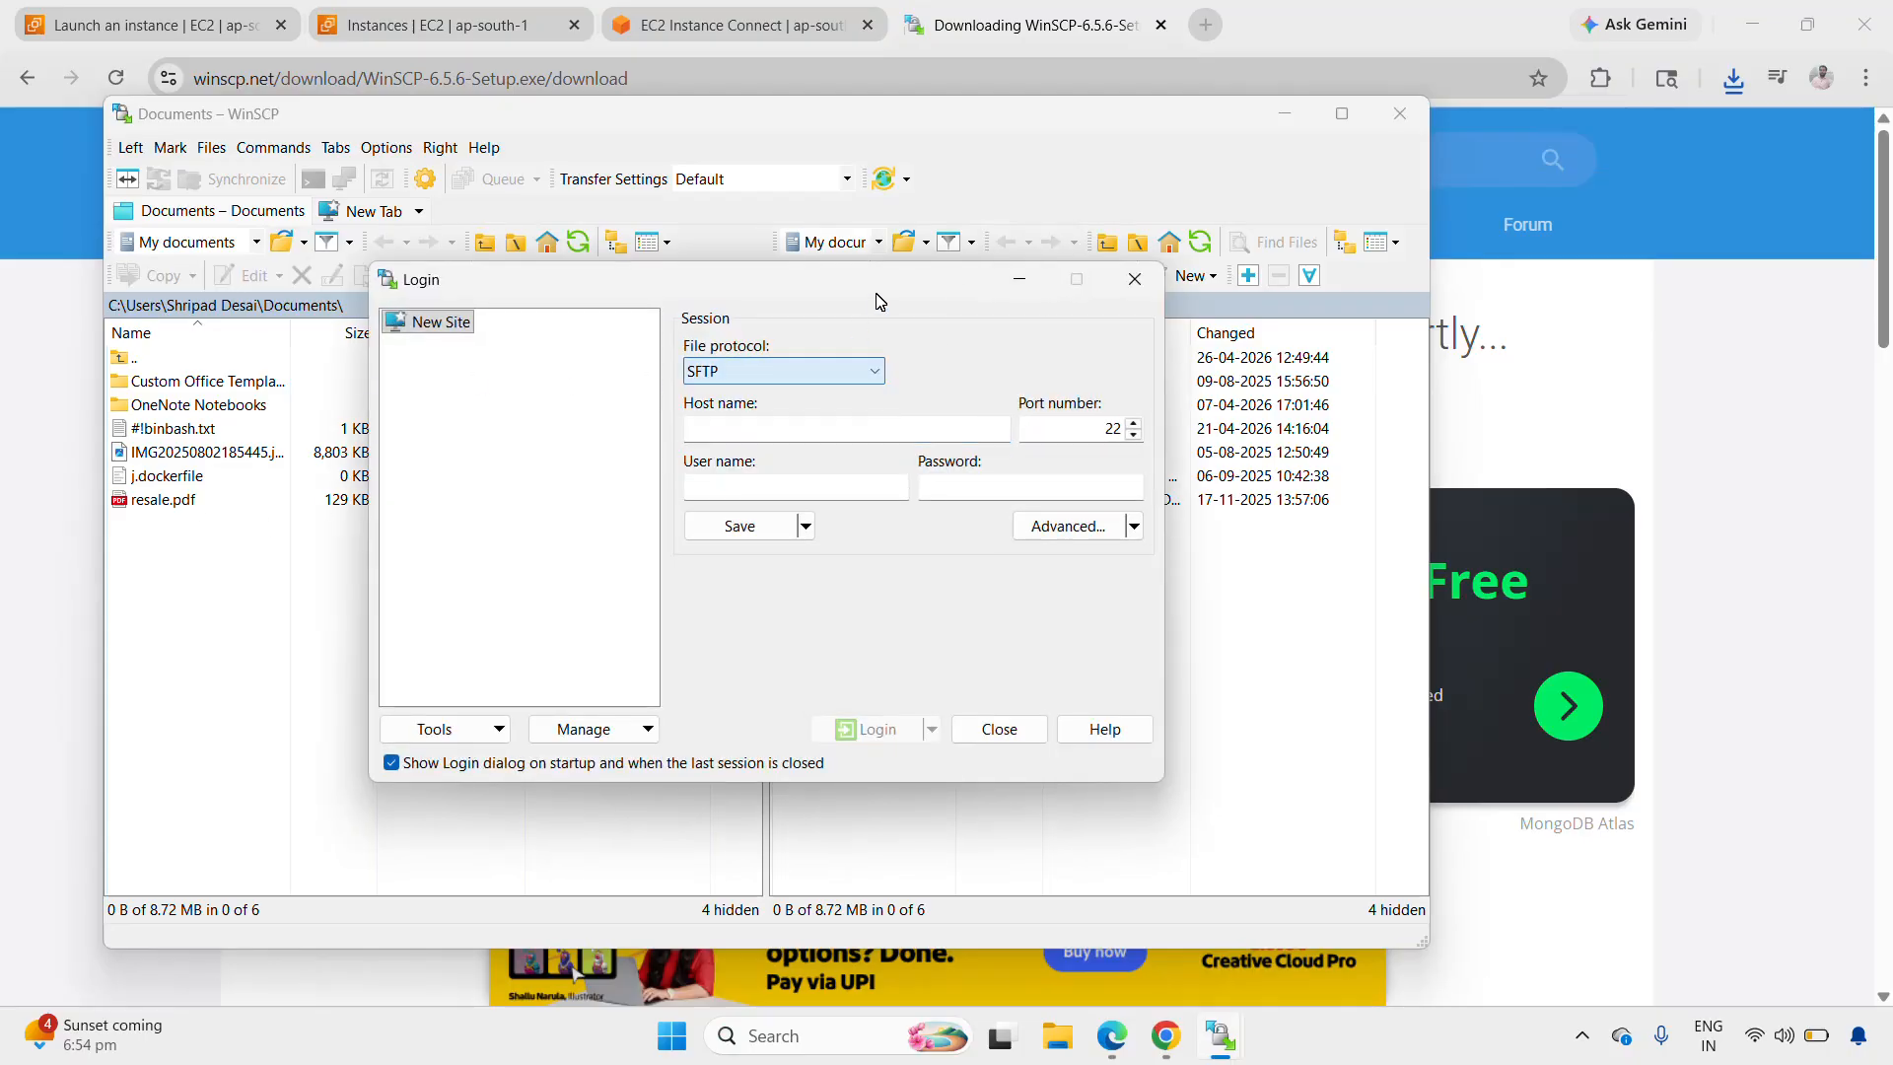
pyautogui.click(778, 371)
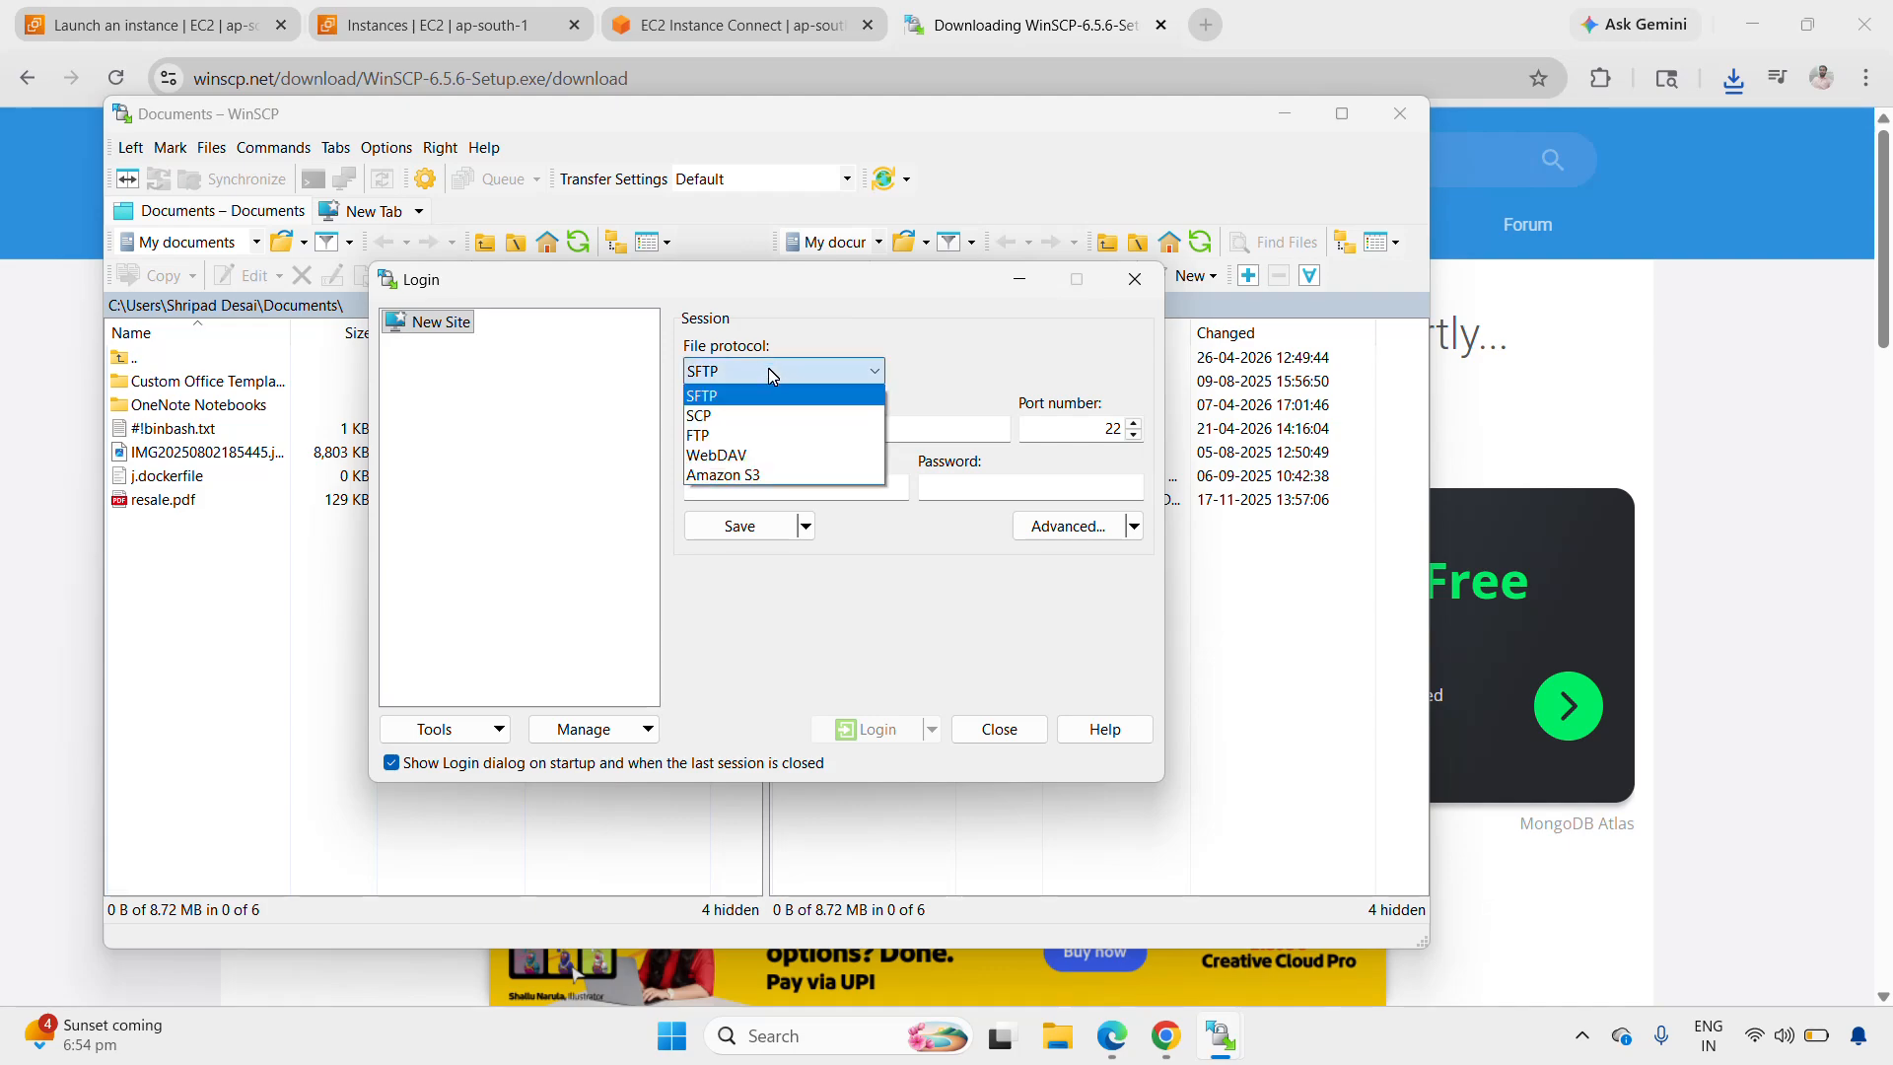
pyautogui.click(752, 424)
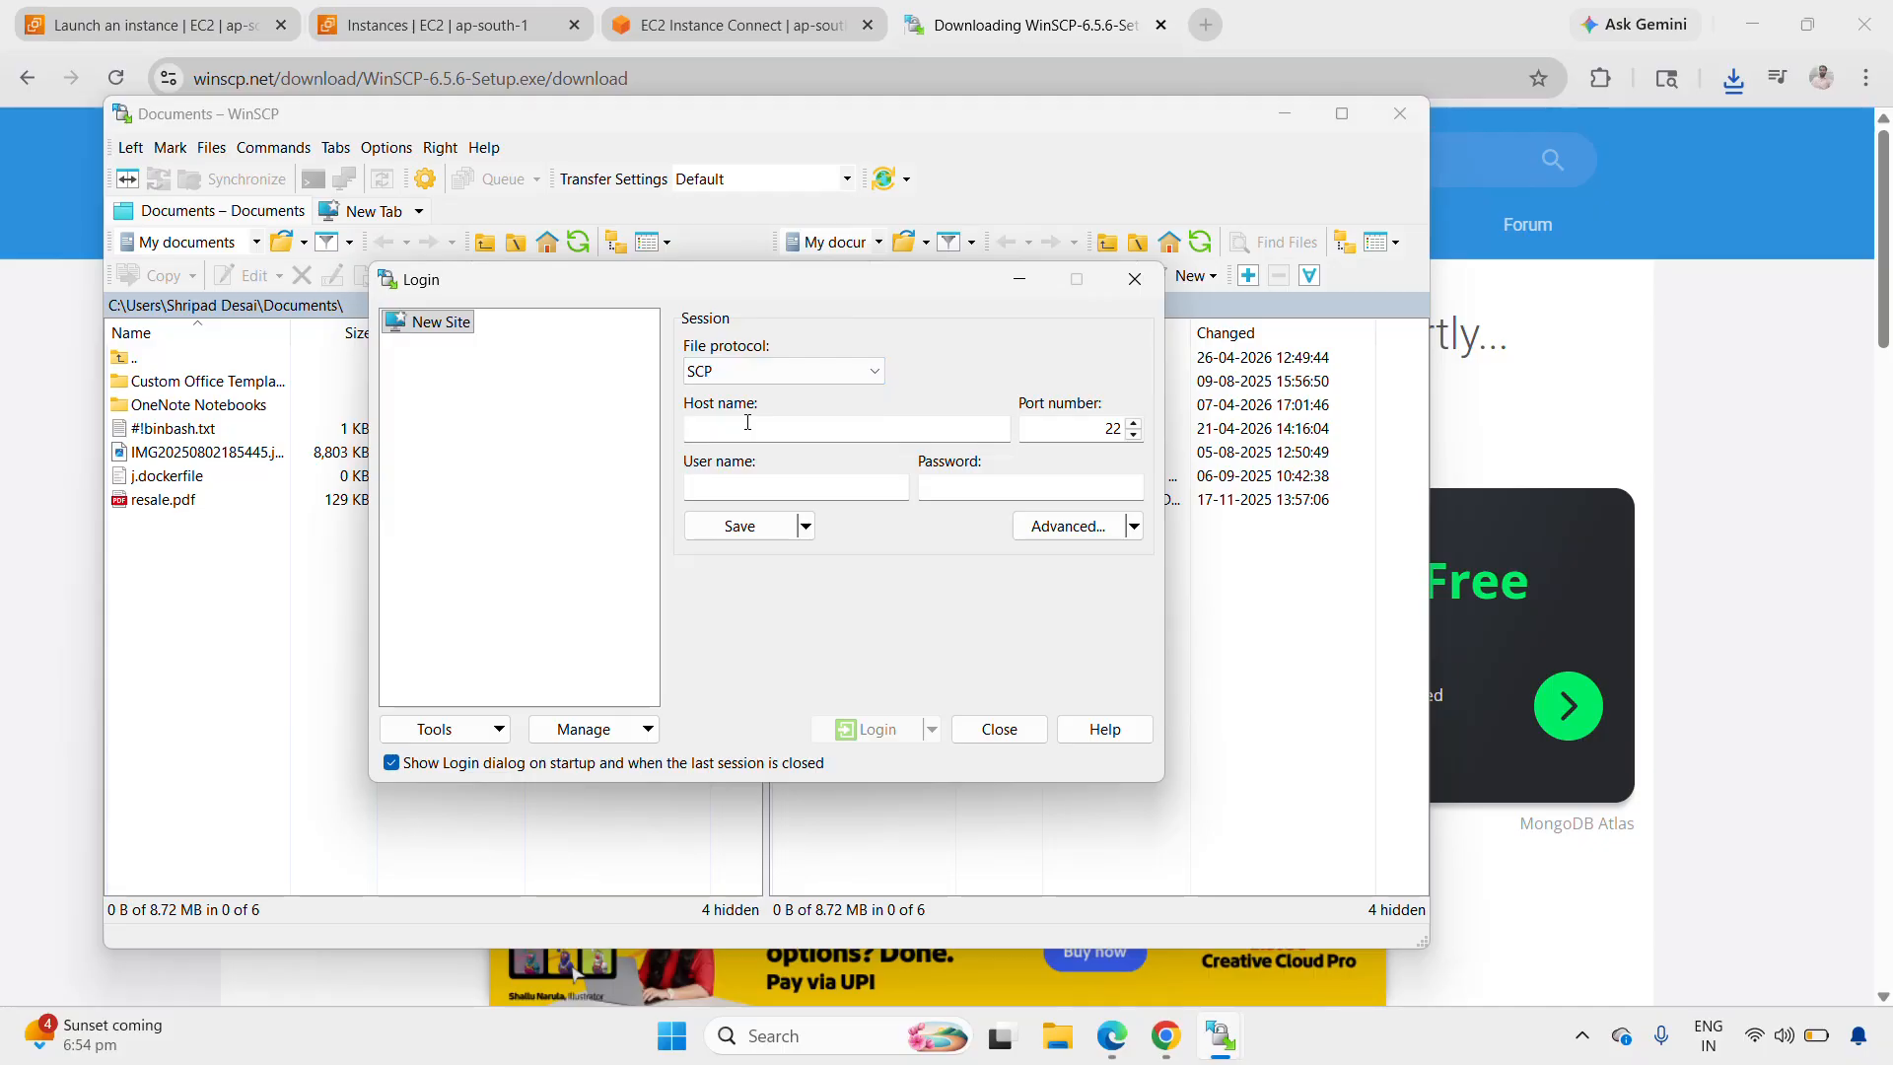
# Step: Copy the Data instance's public IPv4 address from the EC2 console and paste it as the WinSCP host name, 13.233.142.44
pyautogui.click(743, 425)
pyautogui.click(775, 20)
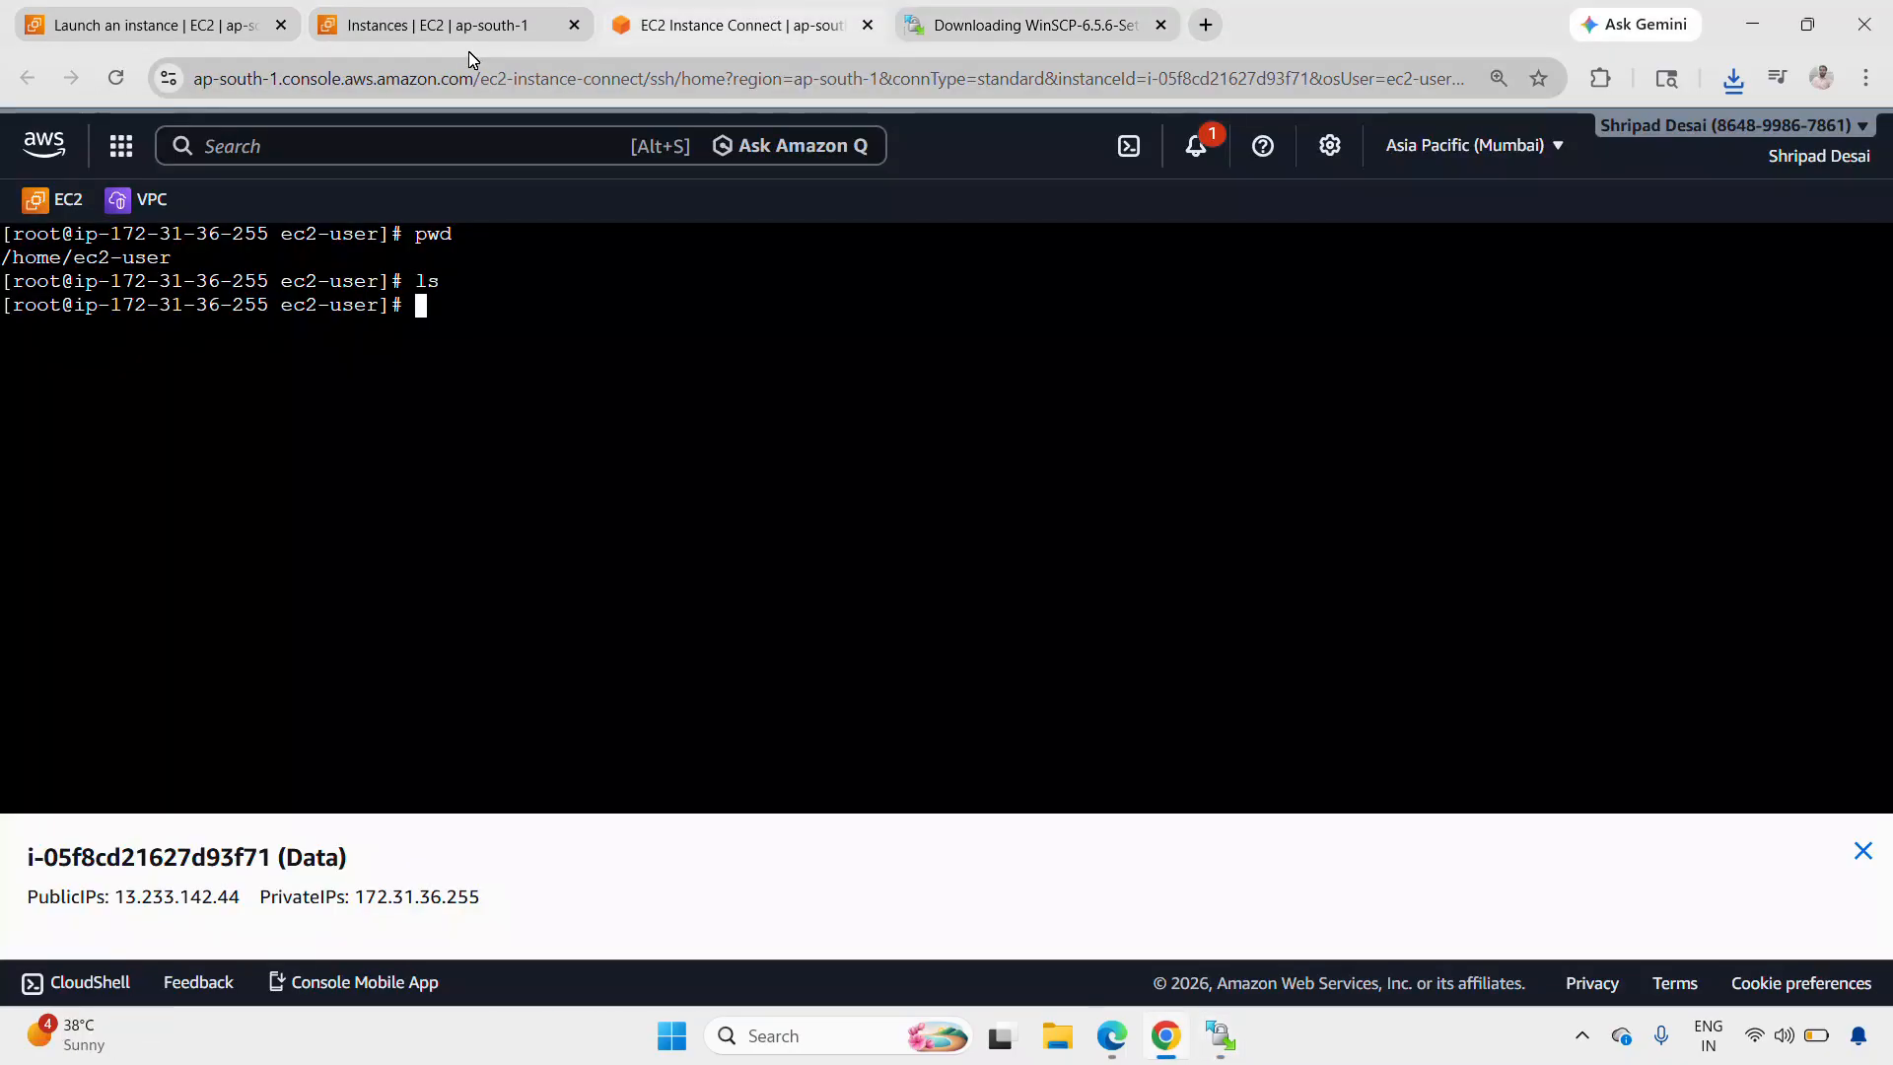
pyautogui.click(430, 39)
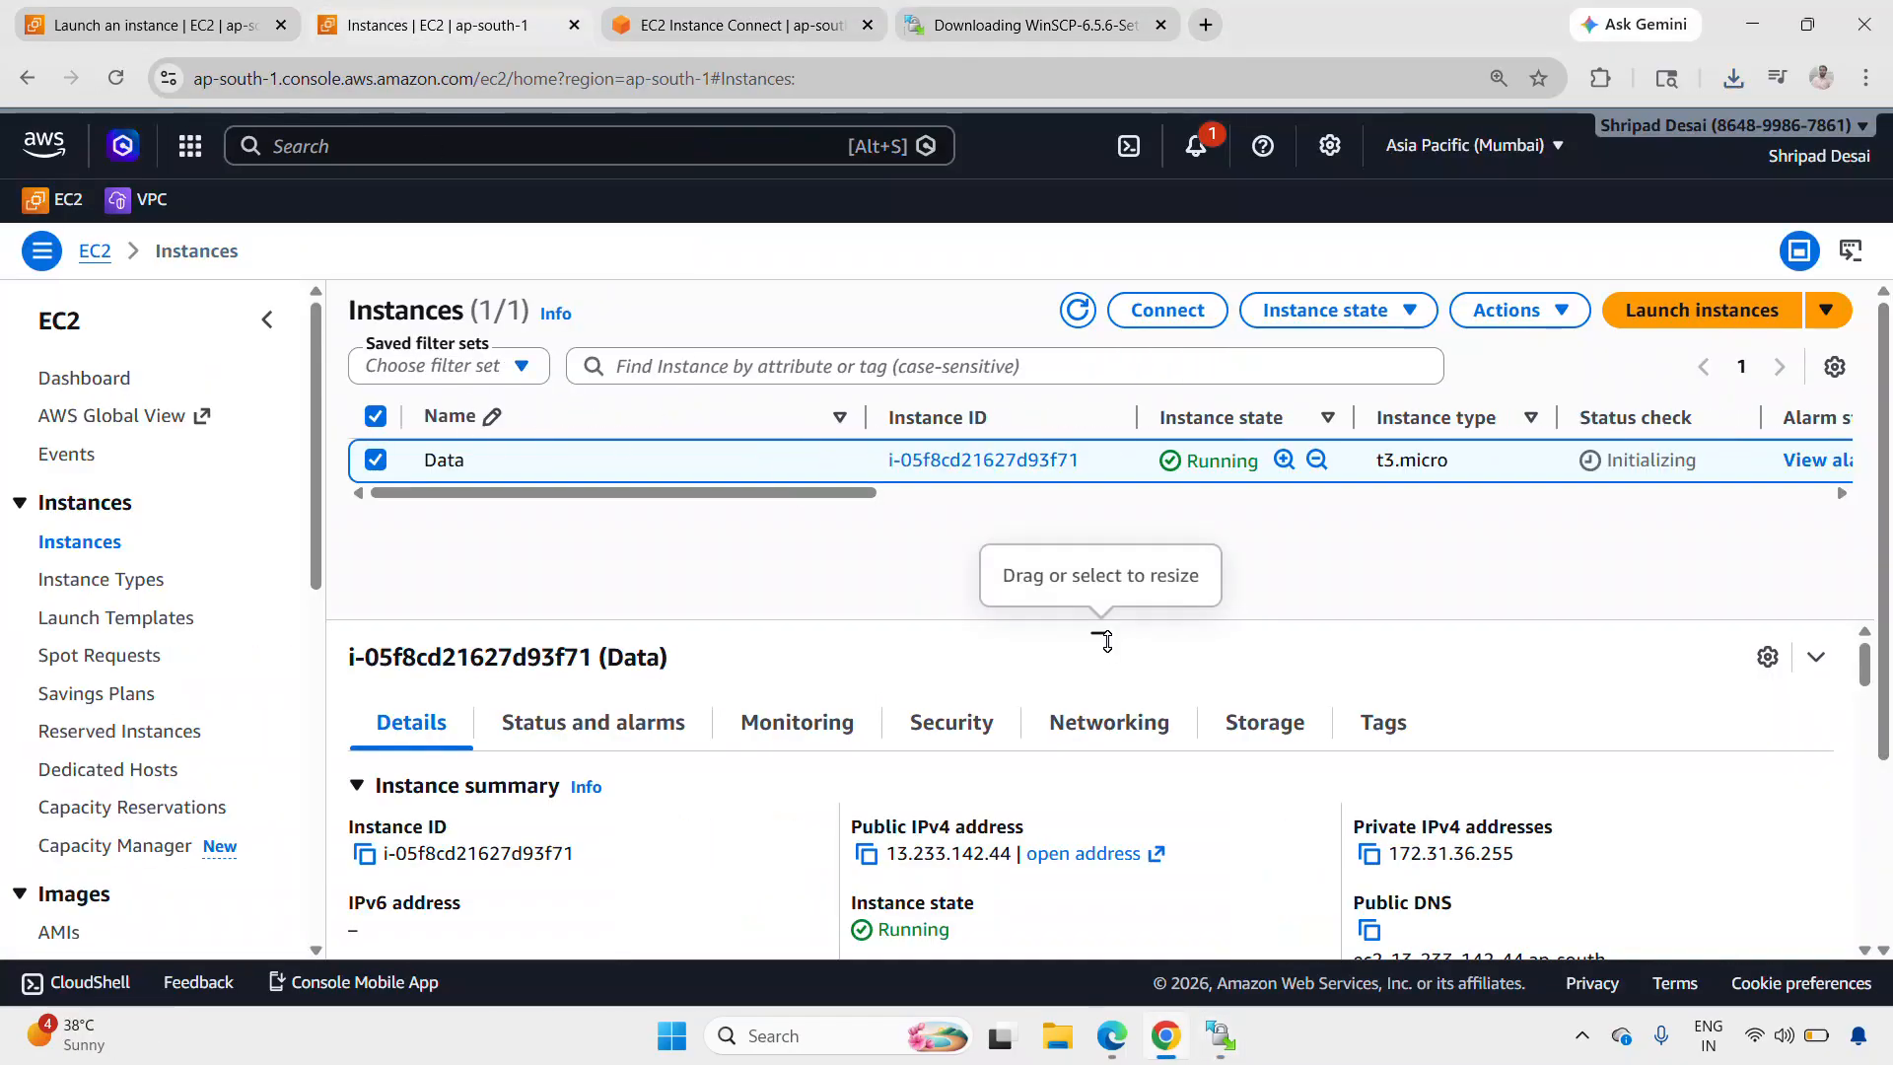
pyautogui.click(865, 856)
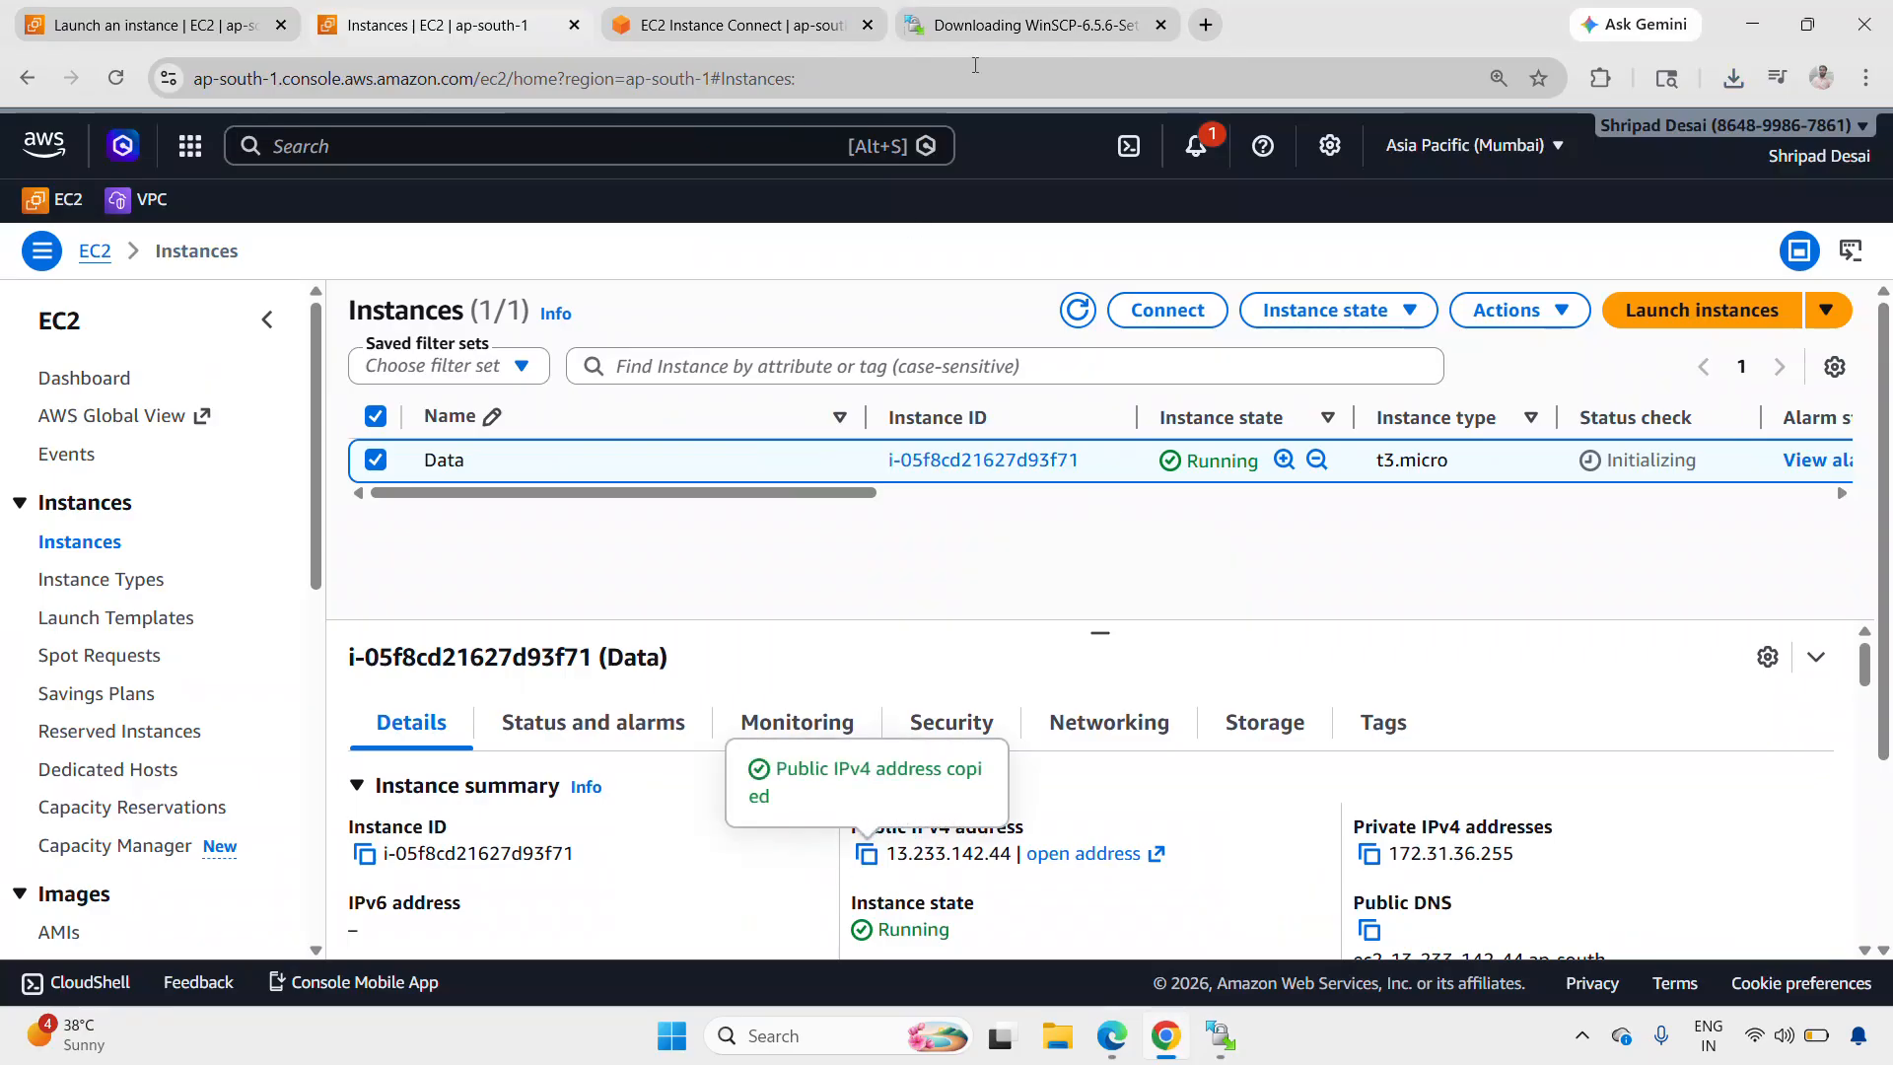
pyautogui.click(467, 786)
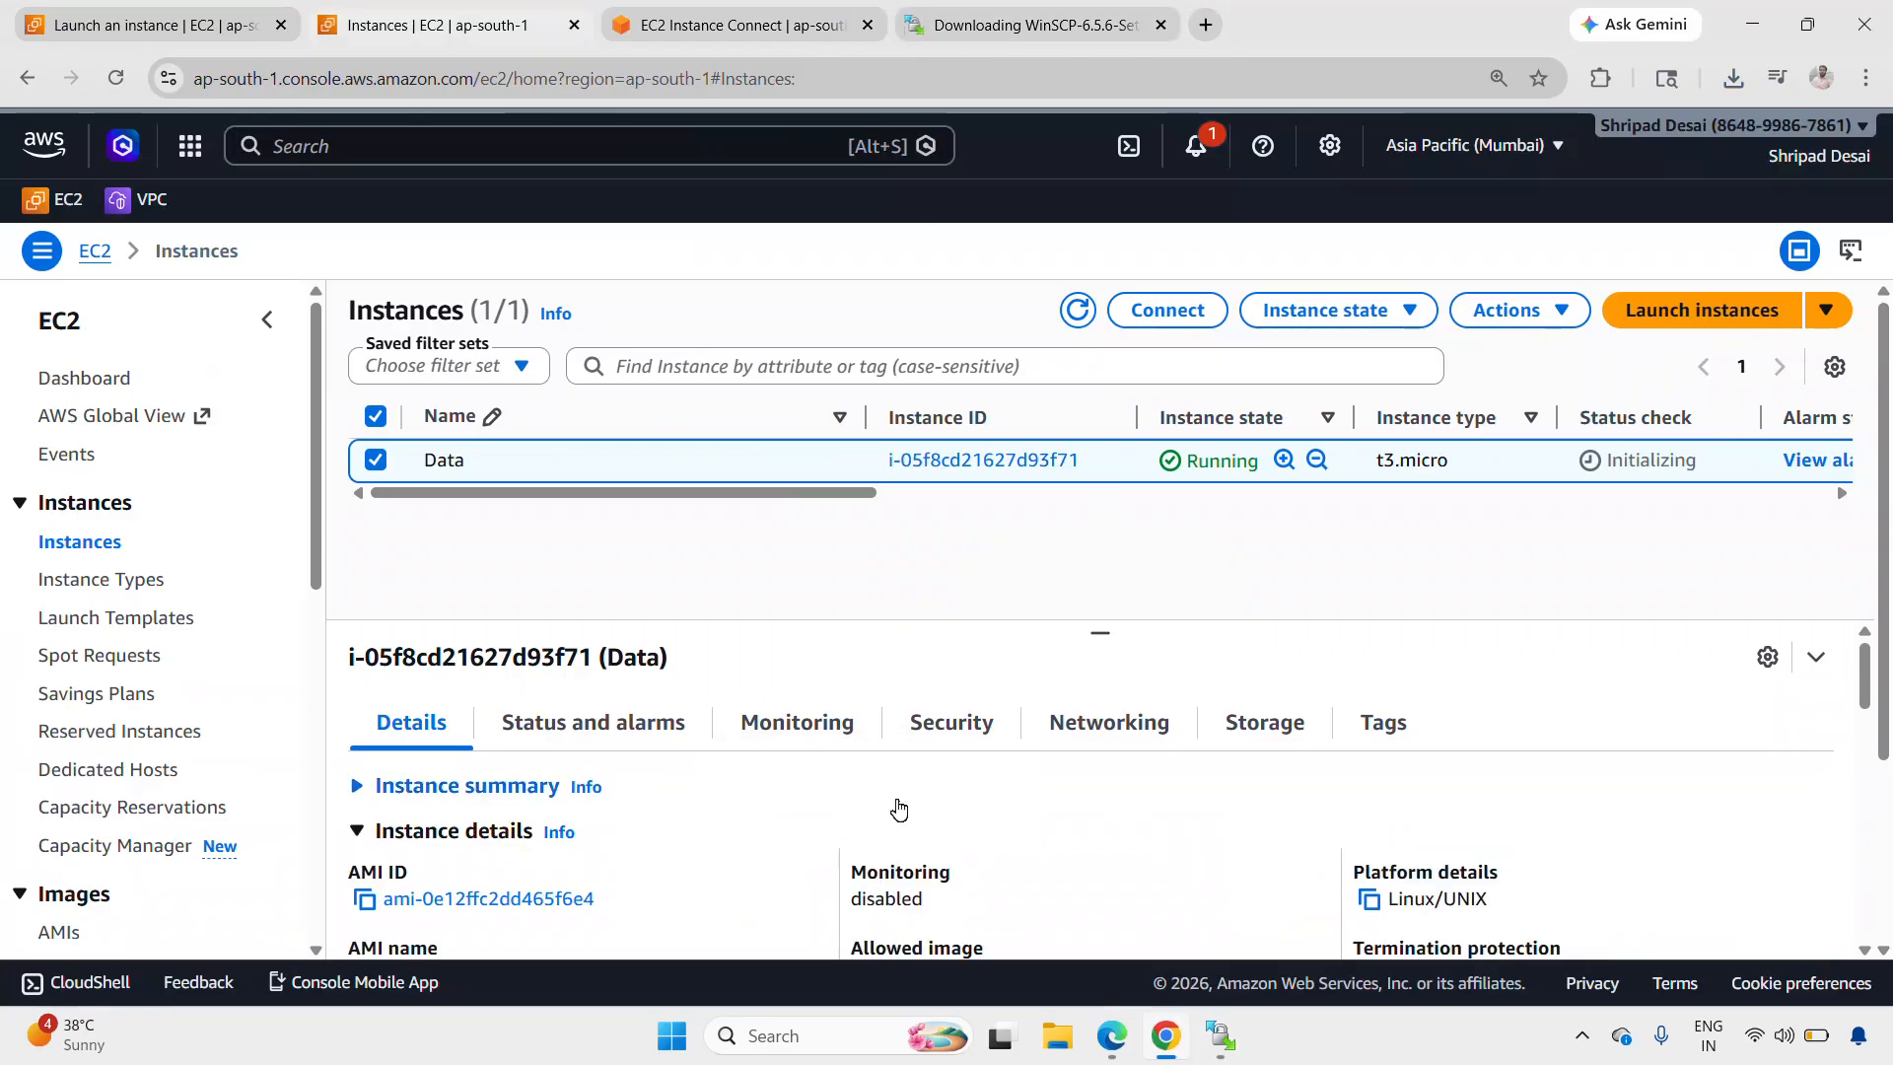
pyautogui.click(357, 784)
pyautogui.click(746, 739)
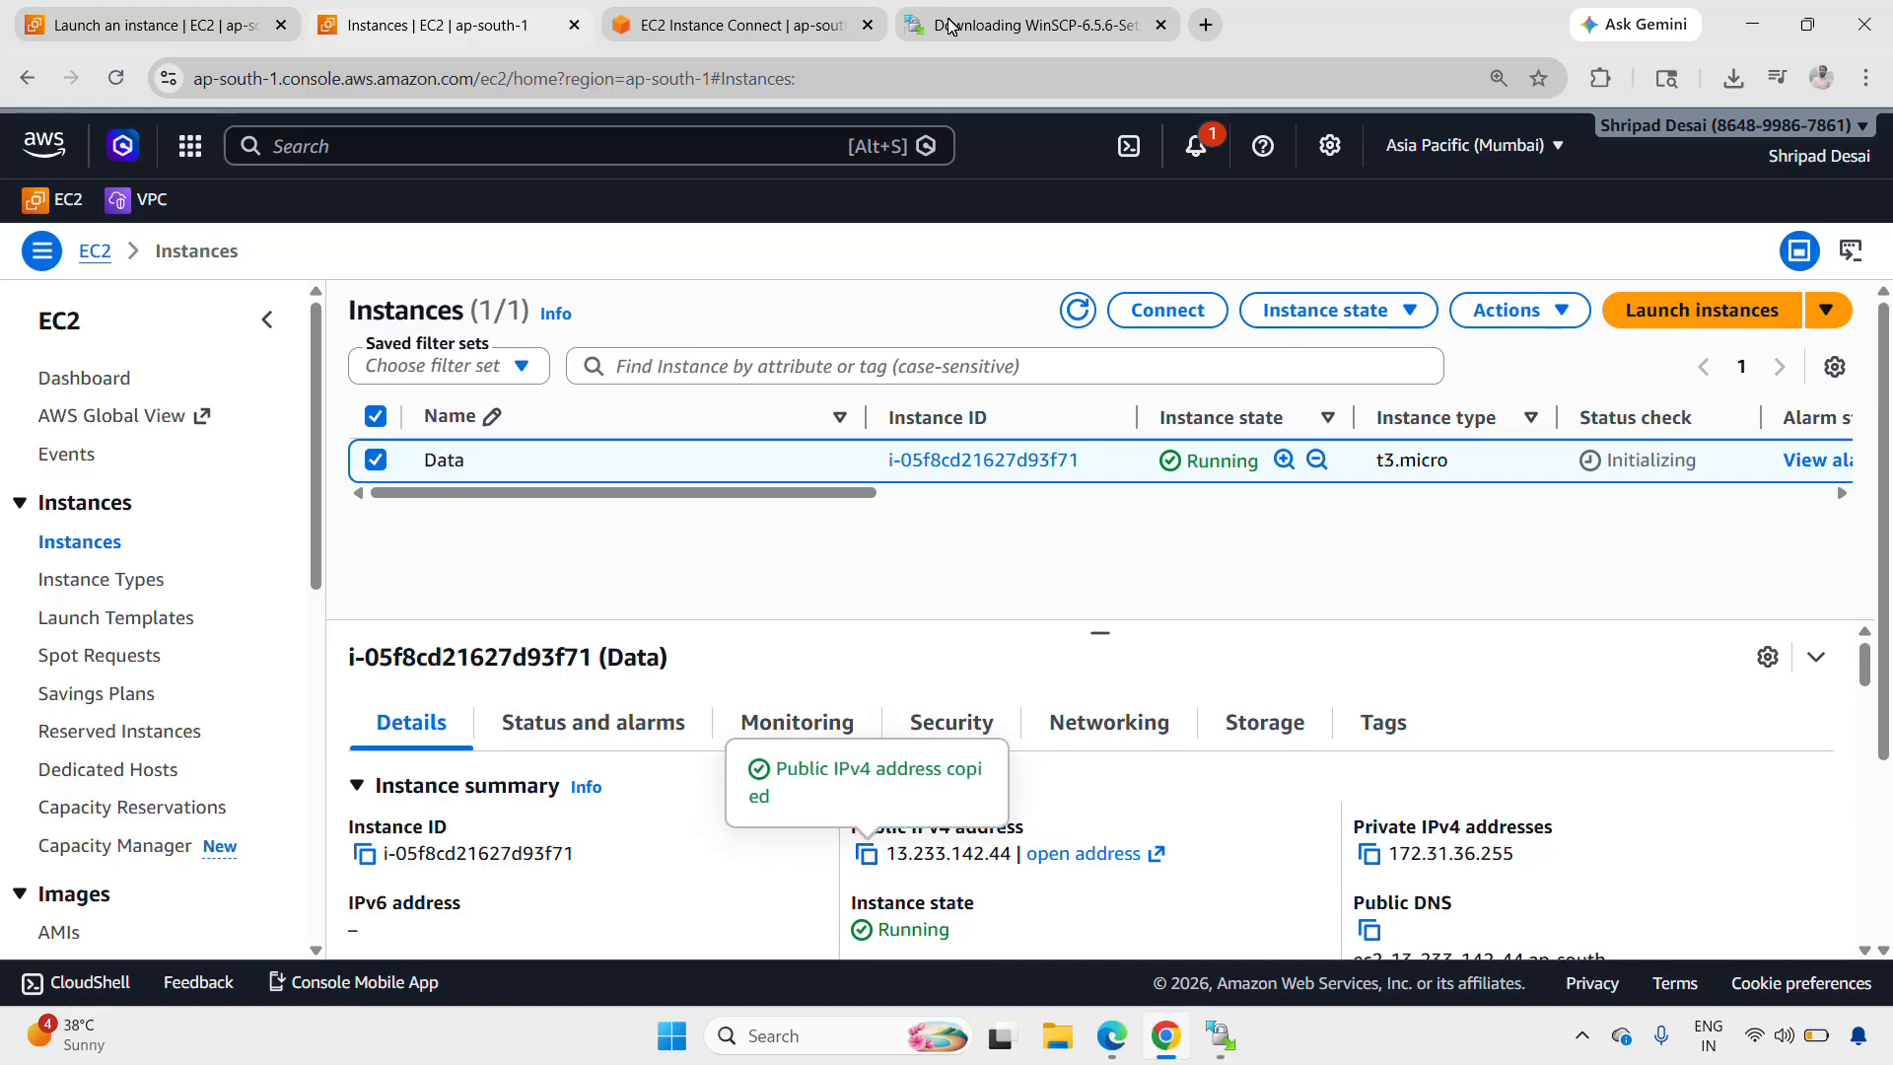
pyautogui.click(986, 28)
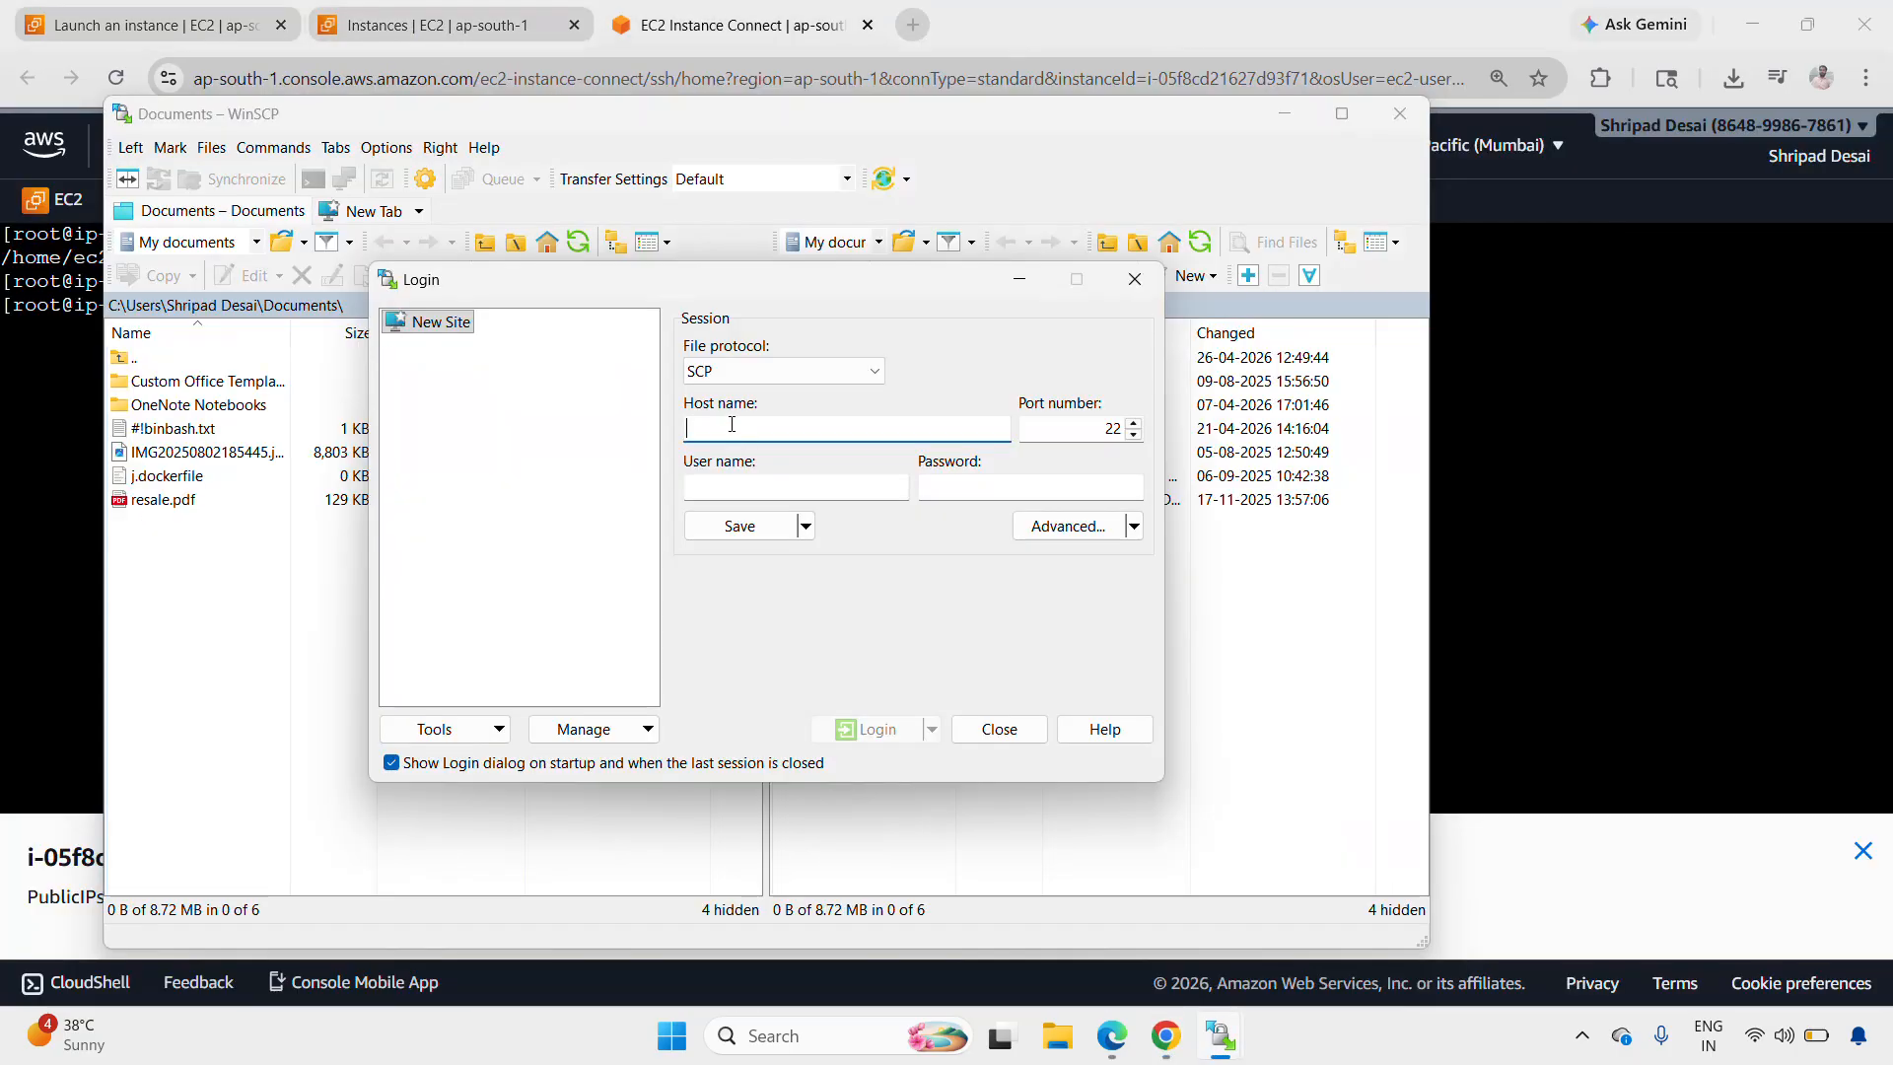
pyautogui.hotkey('ctrl', 'v')
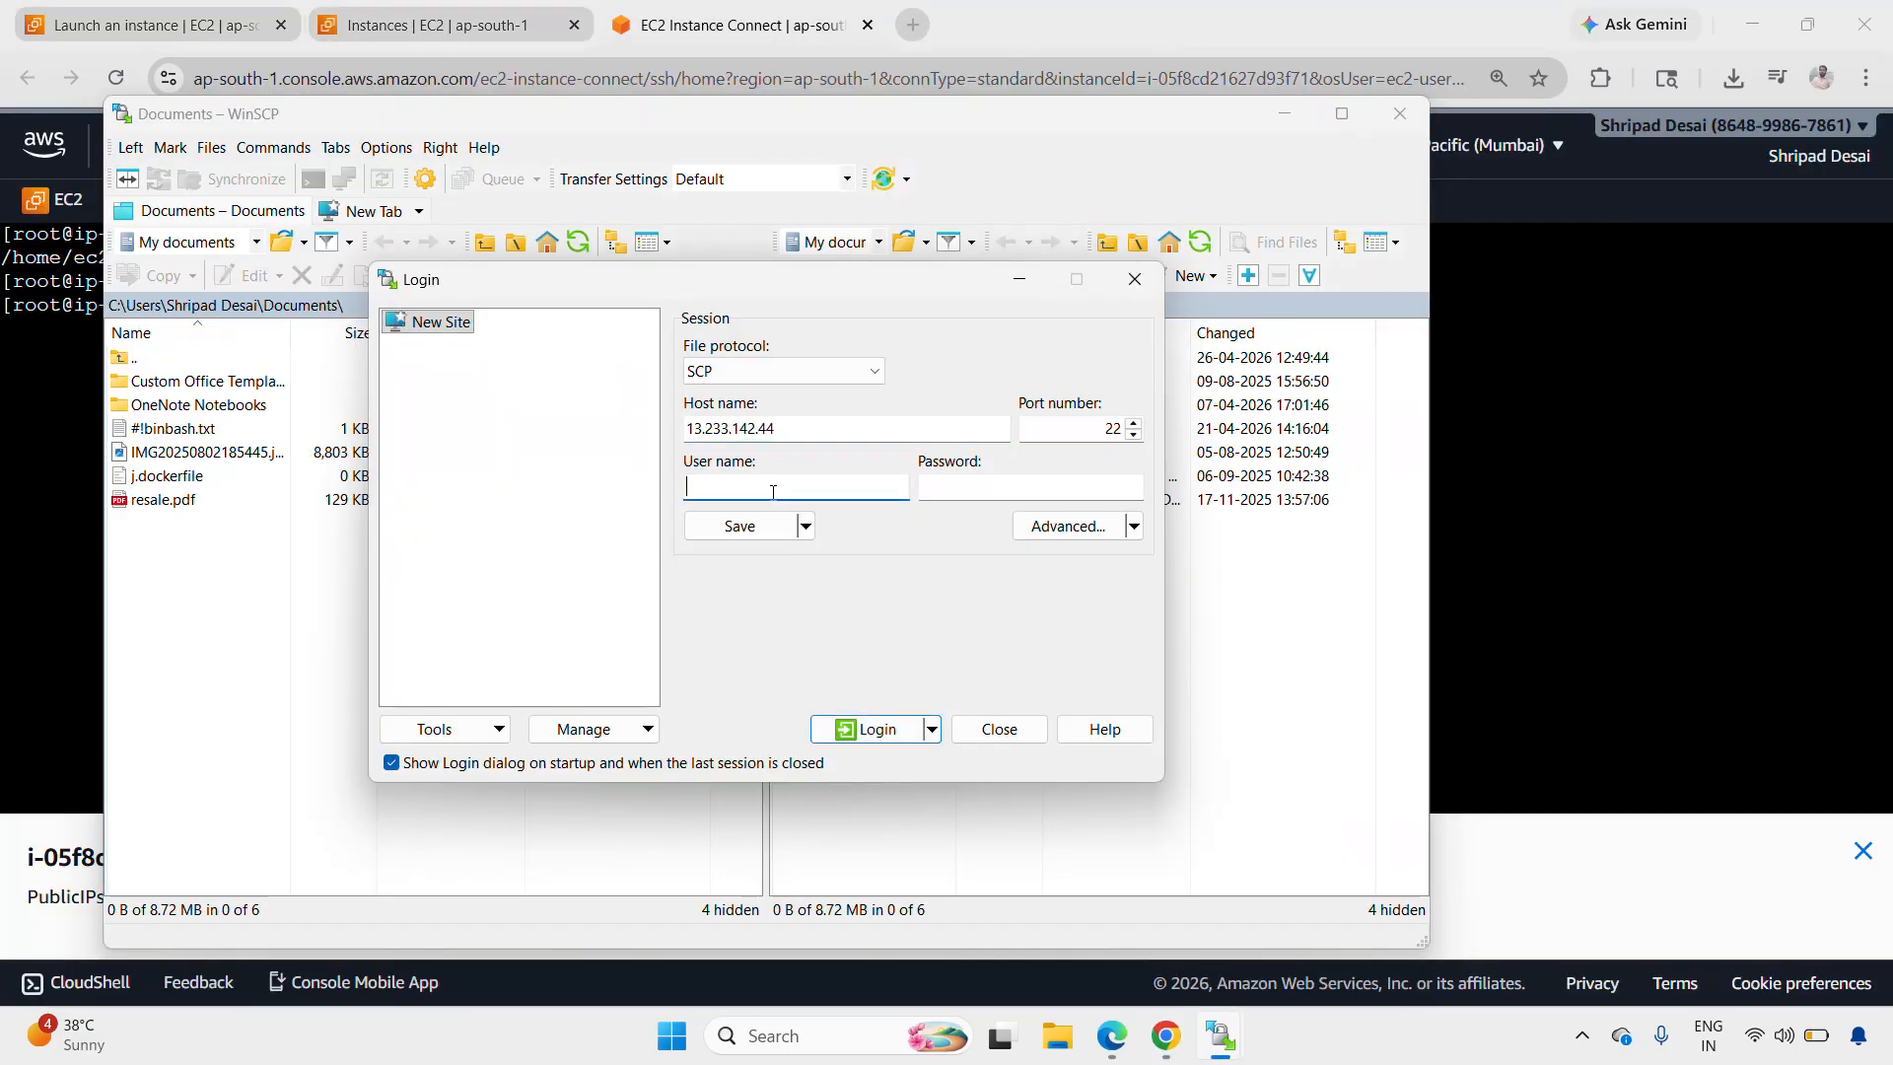
# Step: Look up the Data instance's default username on its EC2 Connect page and enter ec2-user as the WinSCP user name
pyautogui.click(439, 15)
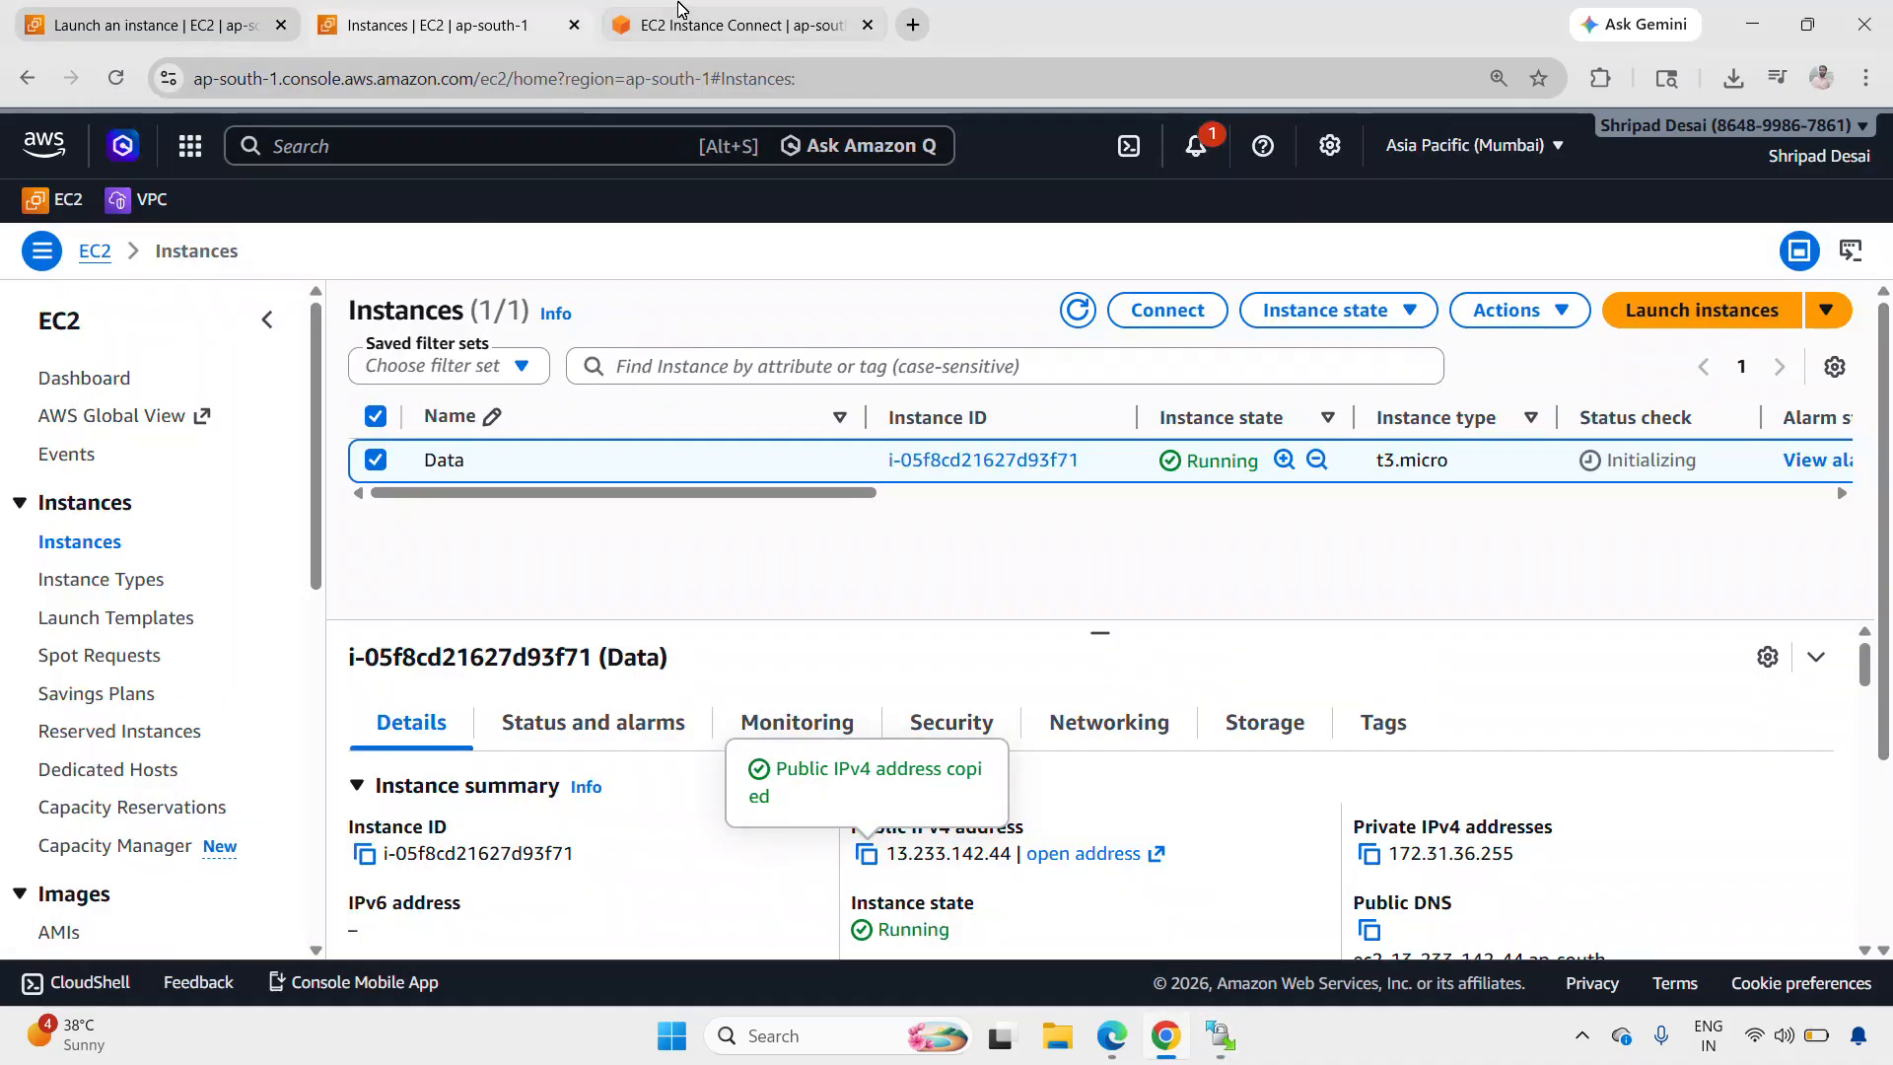
pyautogui.click(734, 25)
pyautogui.click(453, 22)
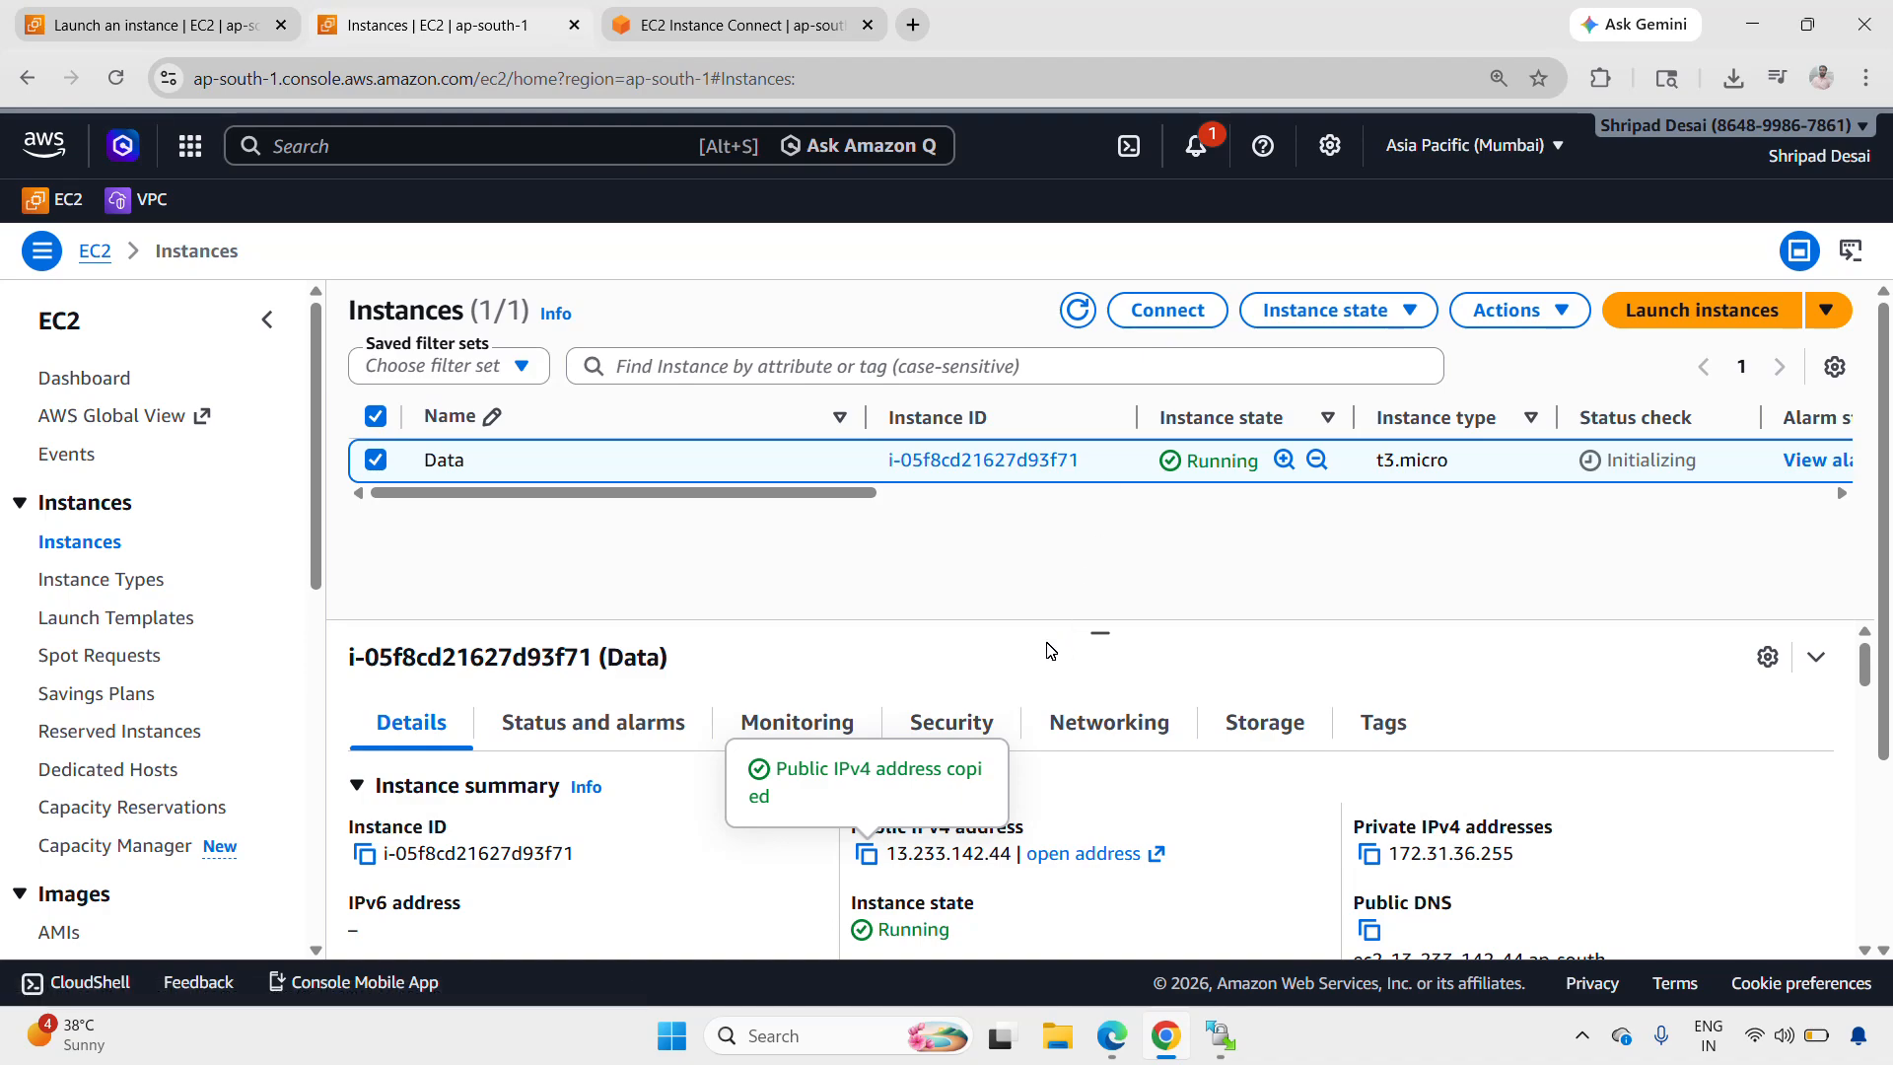
pyautogui.click(1161, 313)
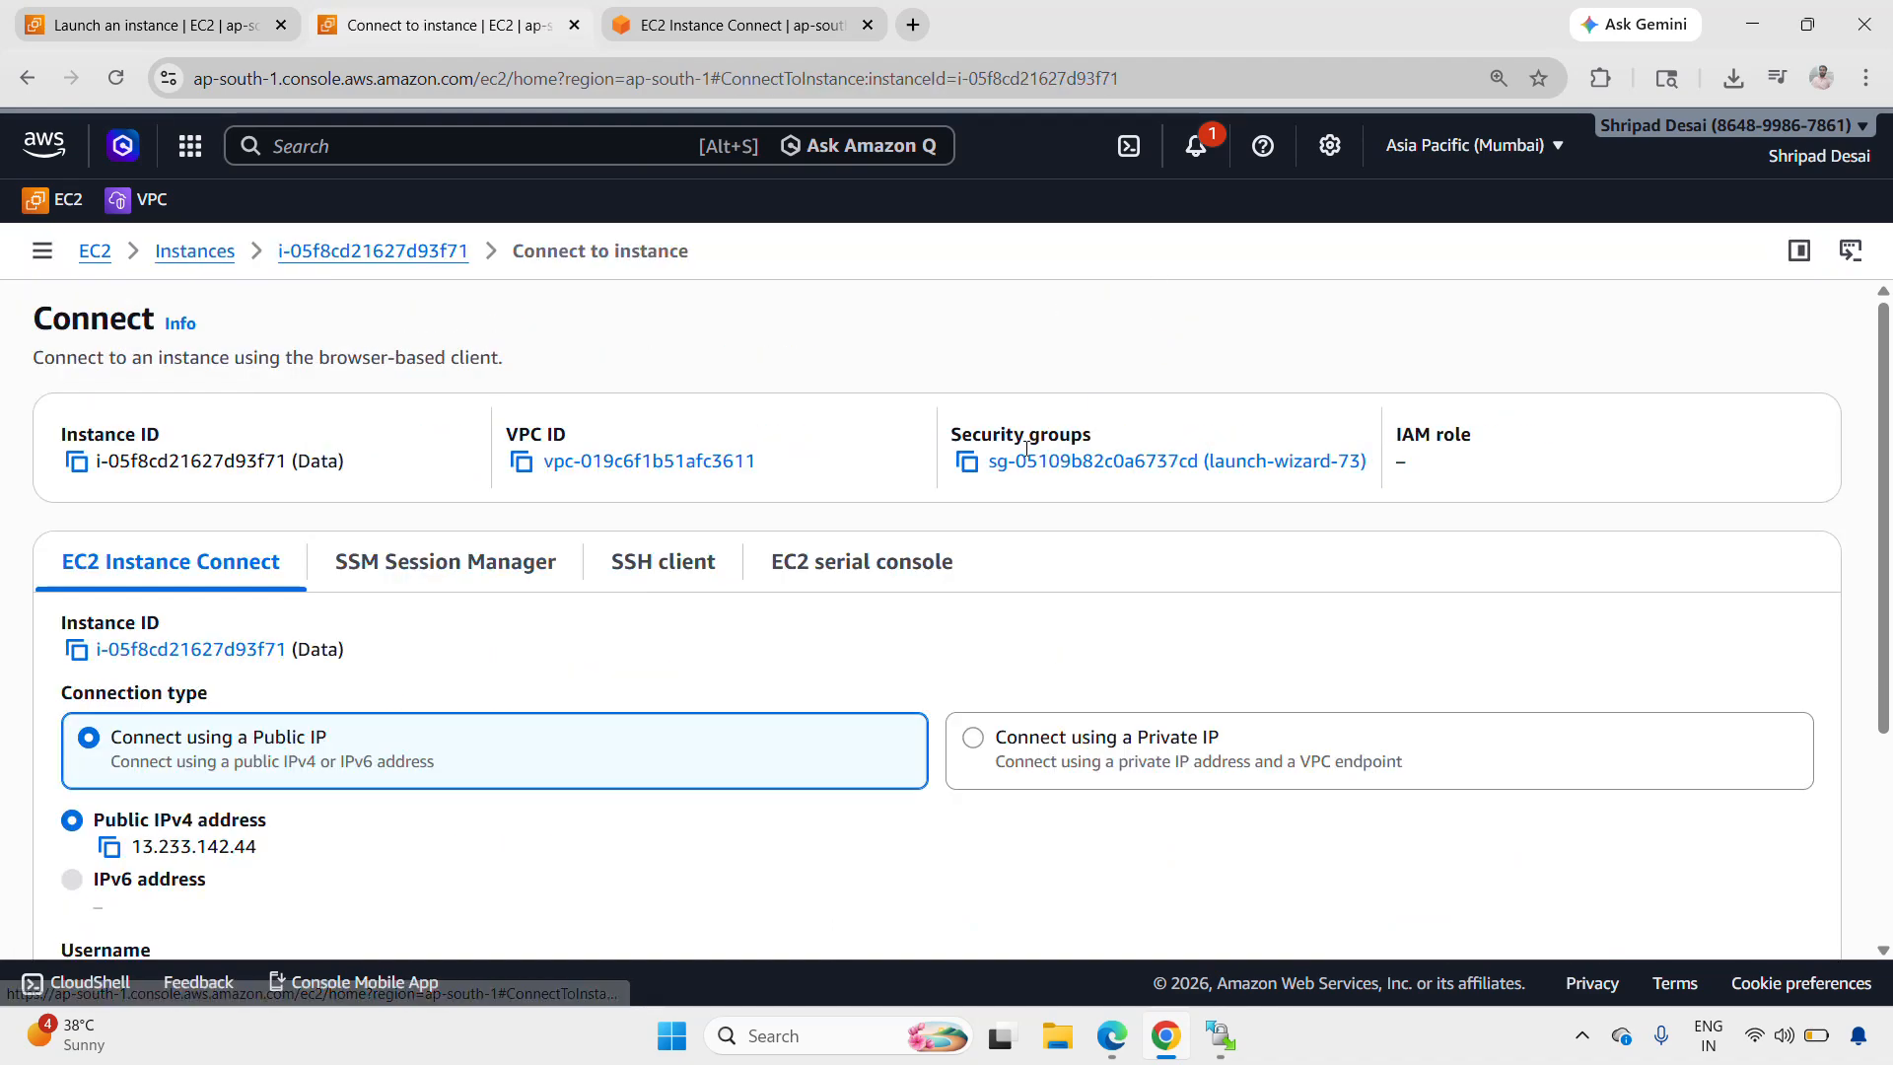
pyautogui.scroll(-3, 355, 646)
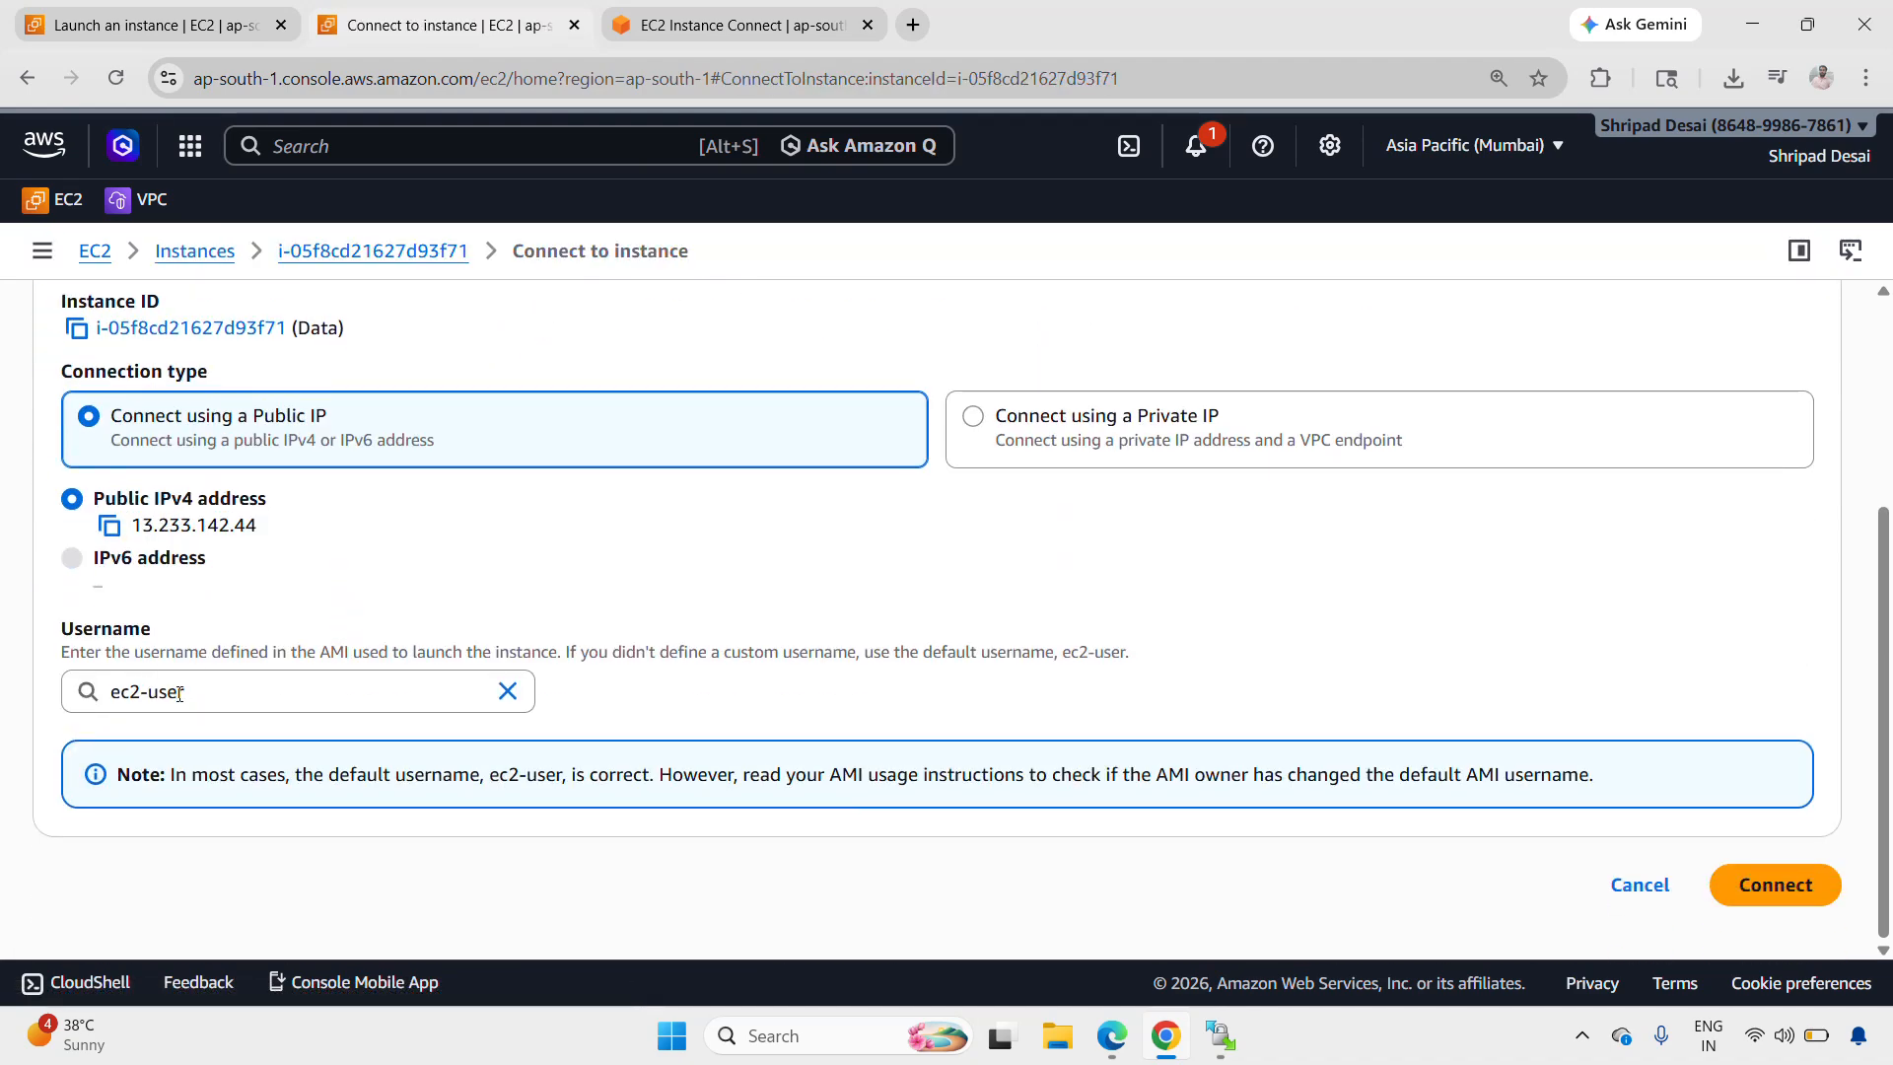
pyautogui.click(180, 693)
pyautogui.click(409, 604)
pyautogui.moveTo(1222, 1035)
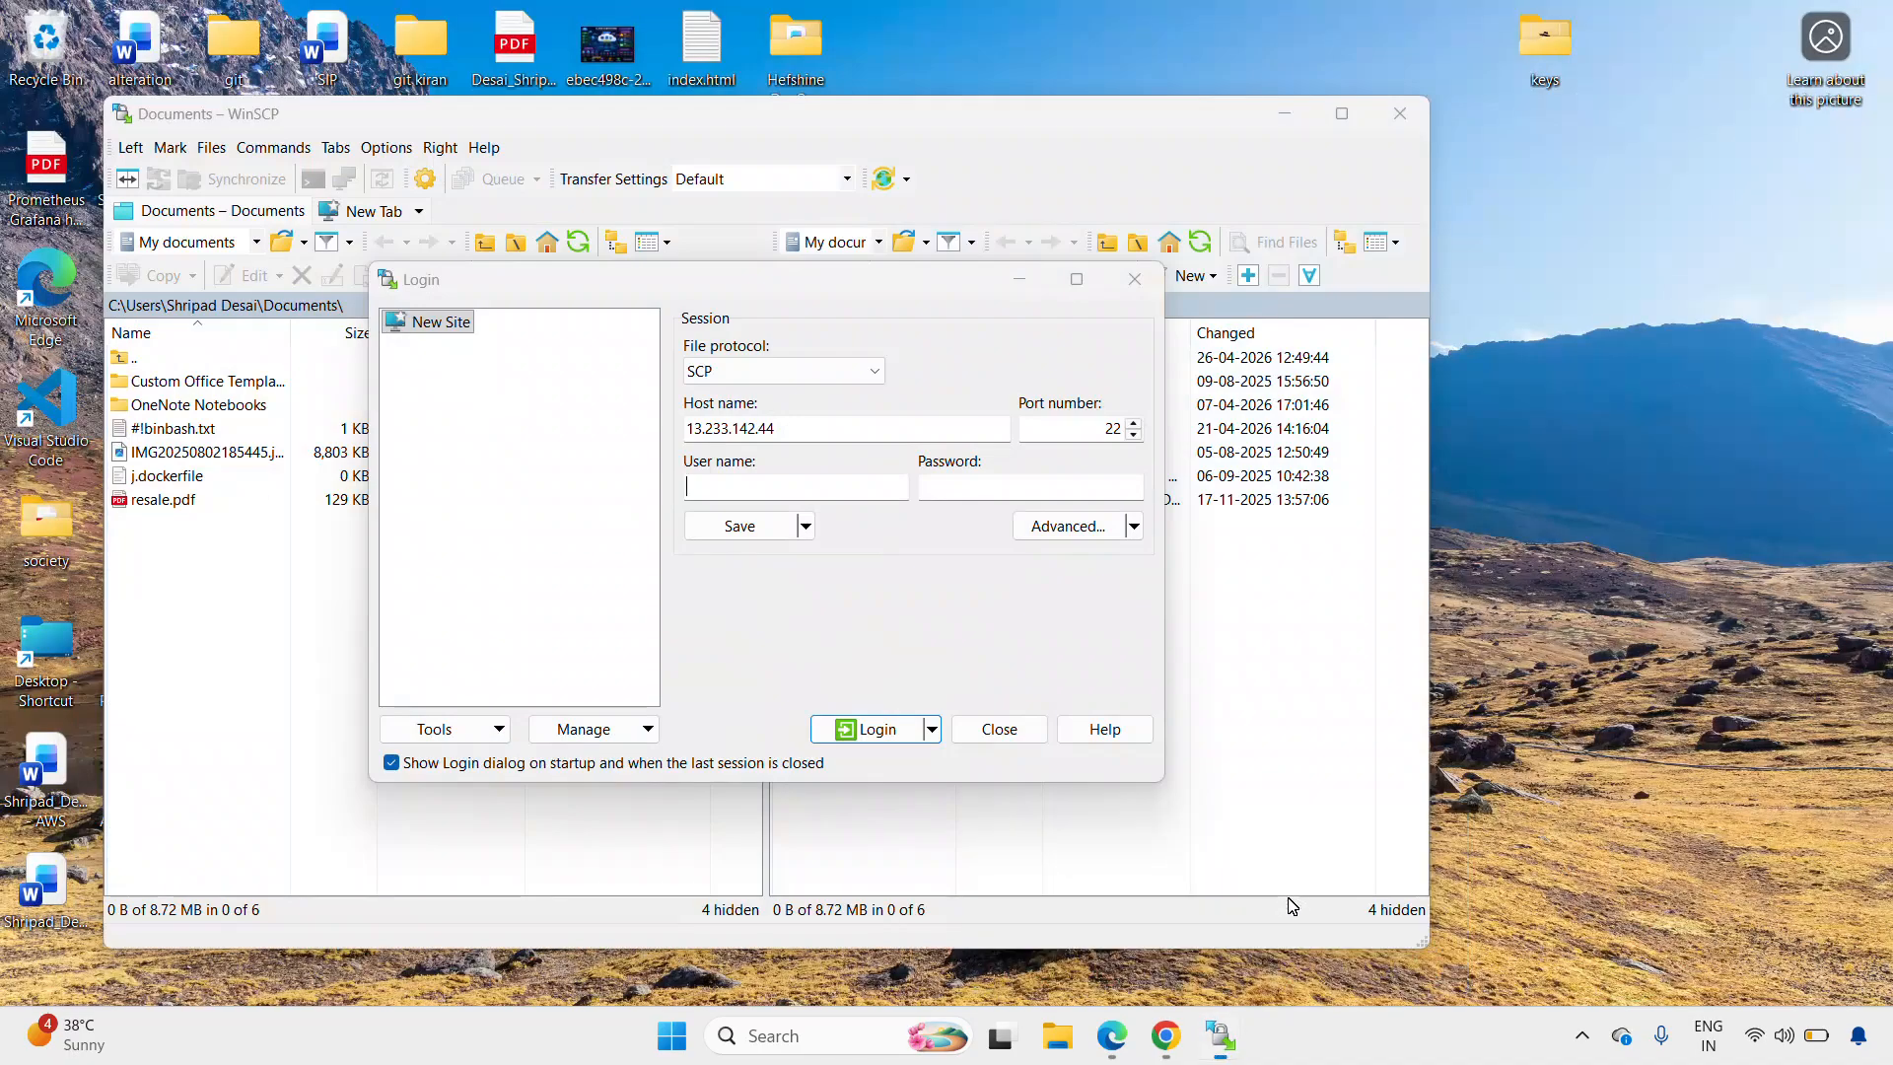
pyautogui.click(1175, 932)
pyautogui.write('ec')
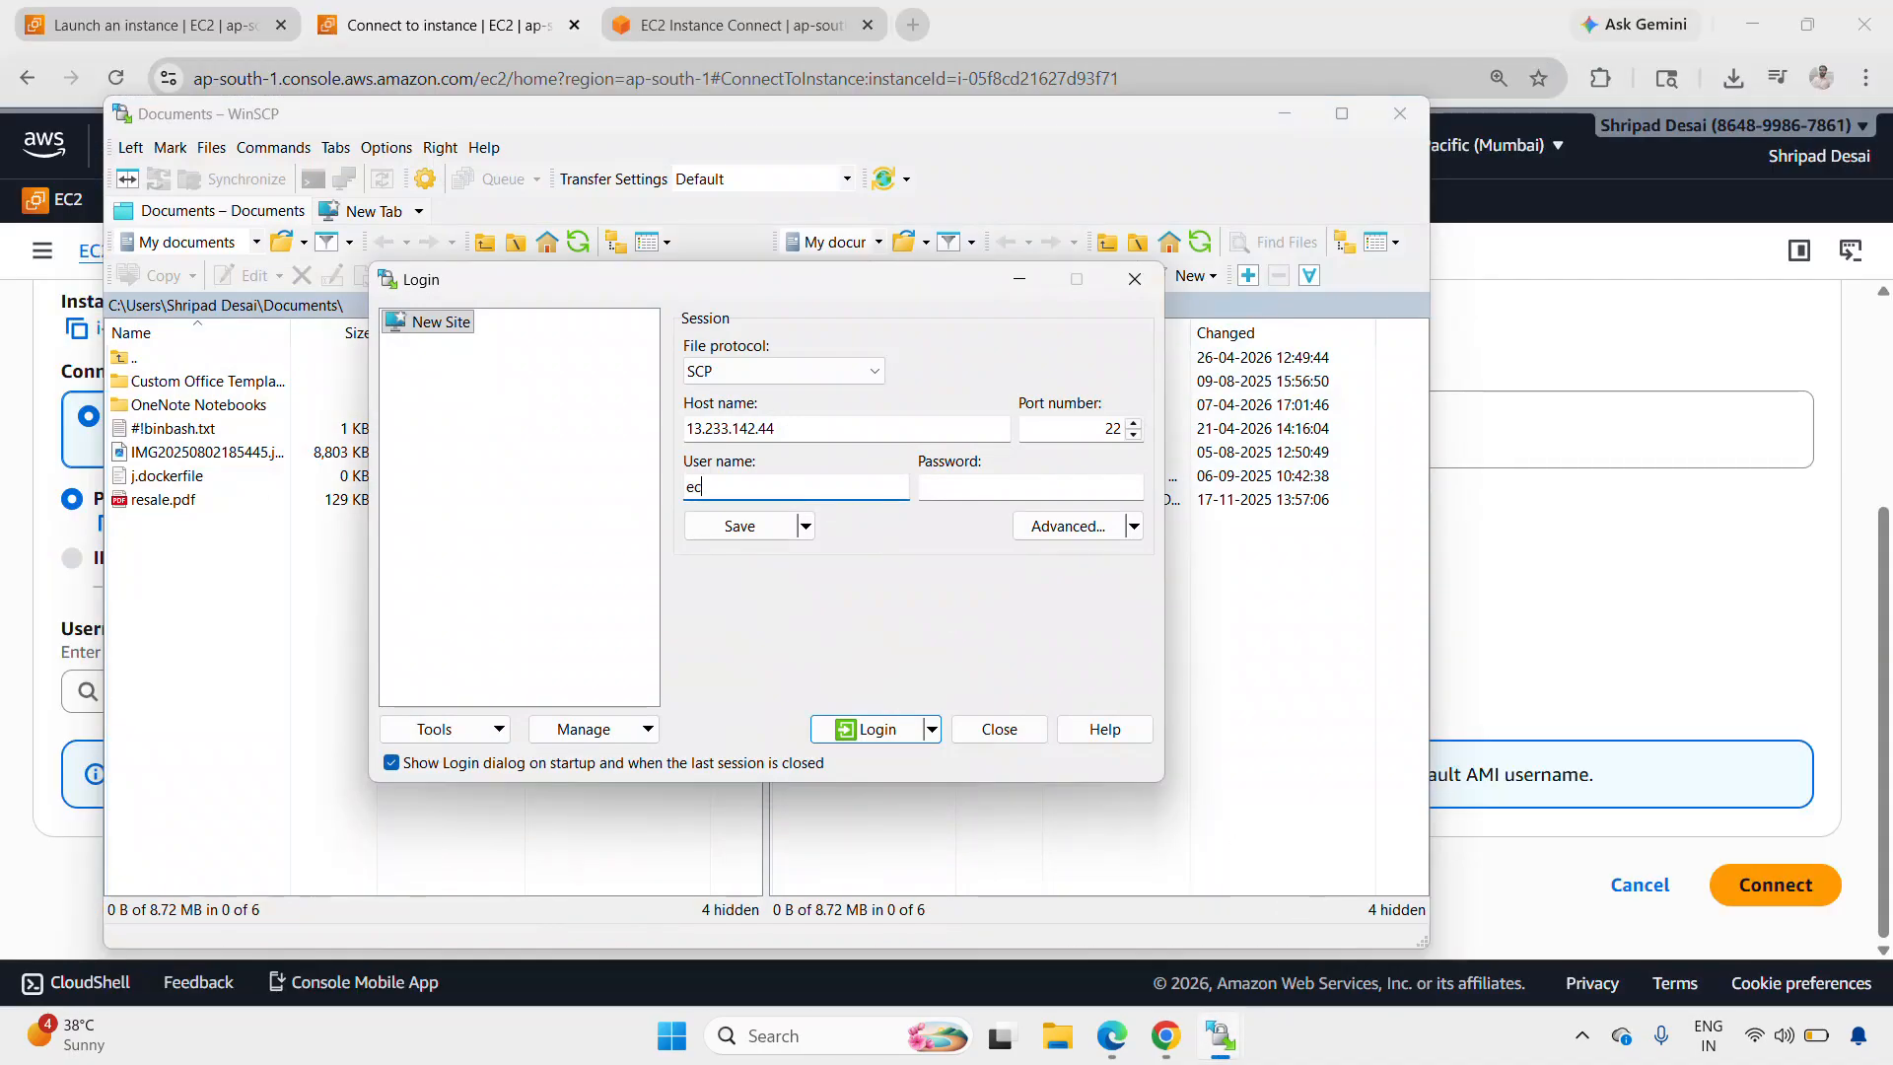
pyautogui.write('2-user')
# Step: Set server.ppk from the Desktop keys folder as the private key file in the site's advanced SSH authentication settings
pyautogui.click(1070, 540)
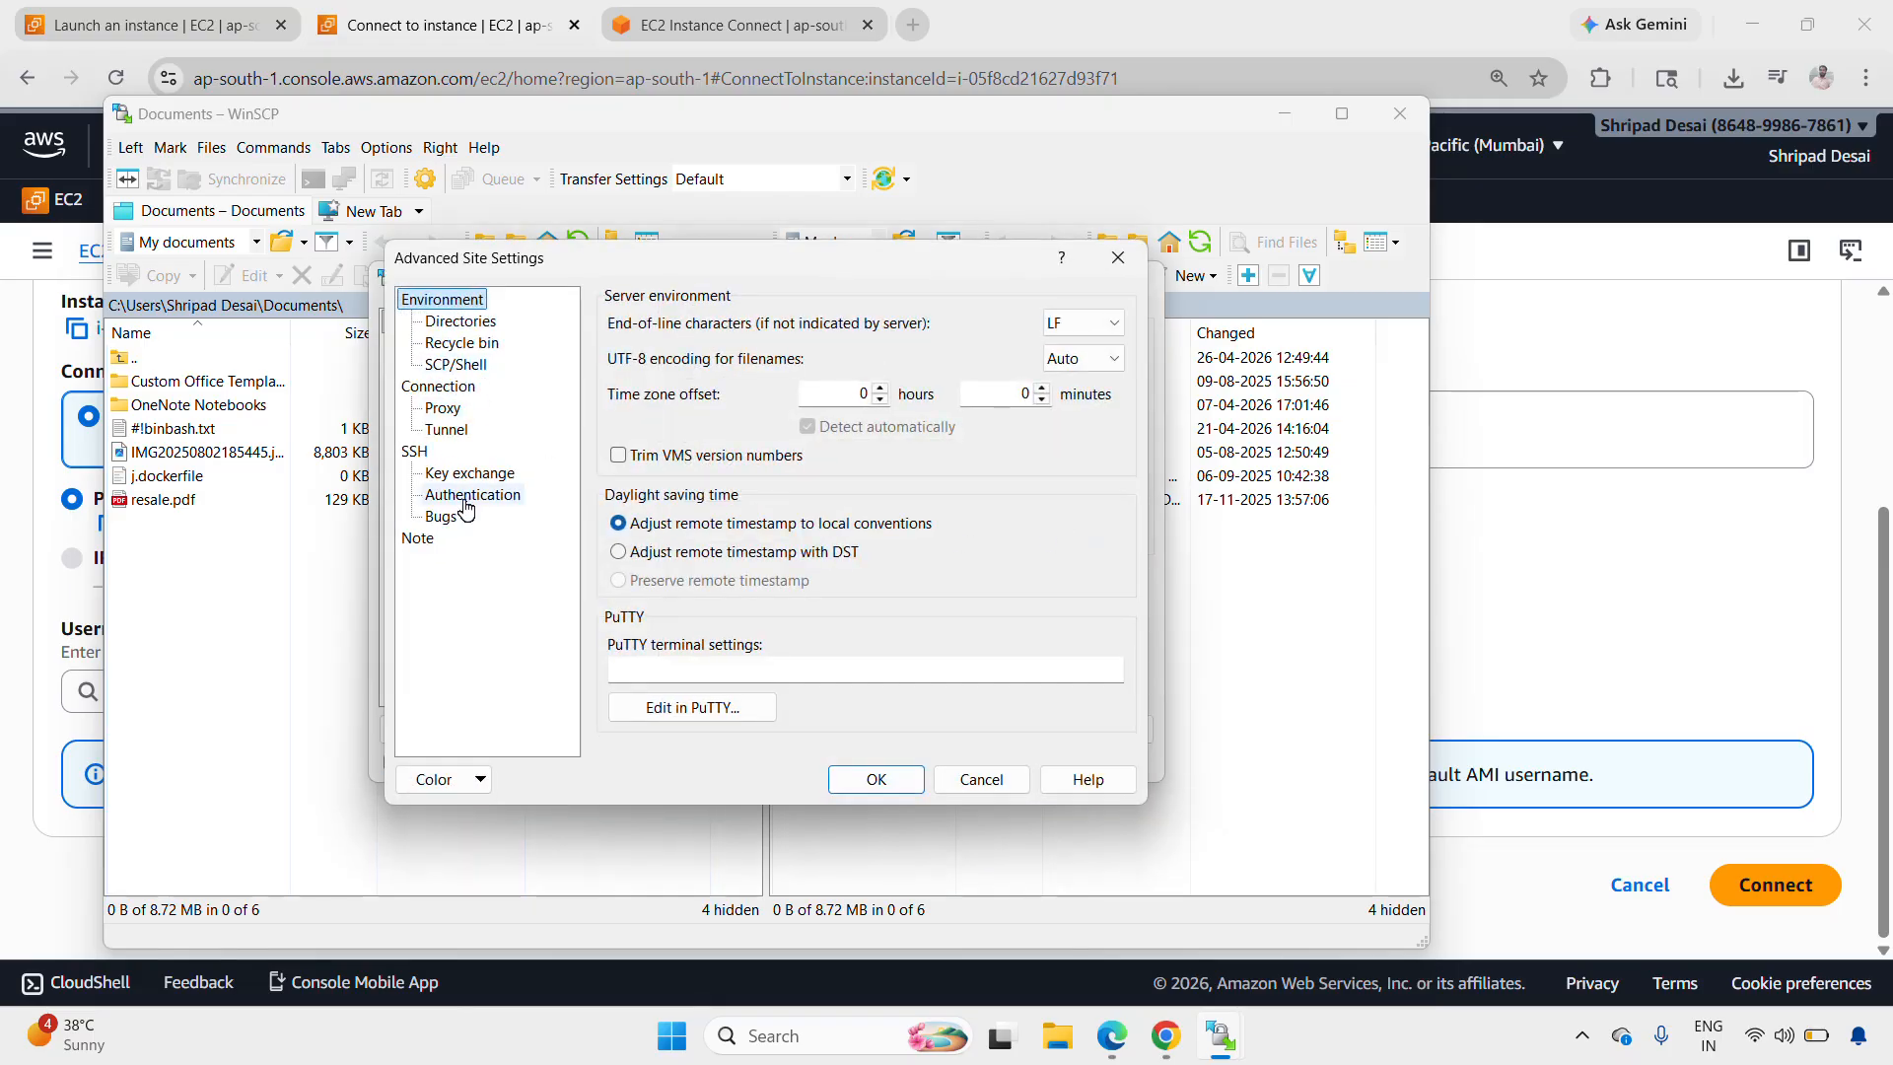
pyautogui.click(466, 496)
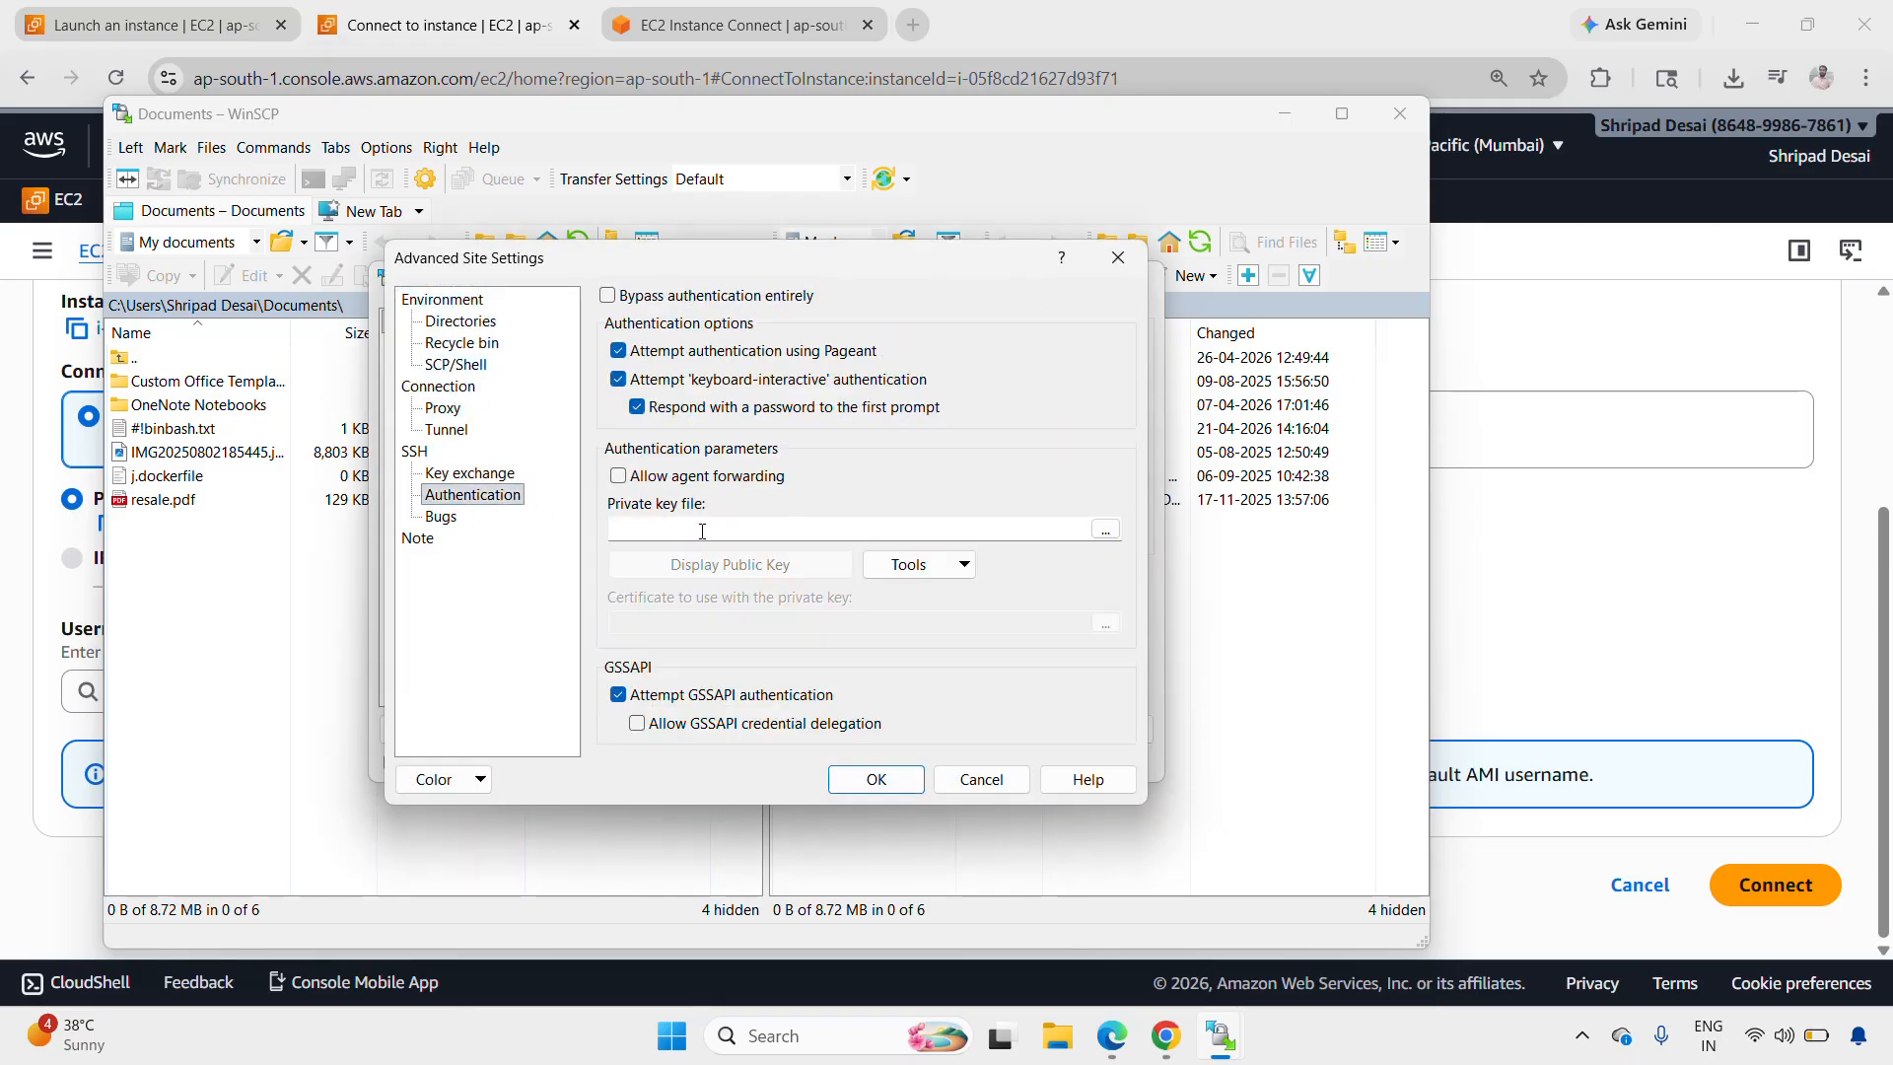
pyautogui.click(1033, 531)
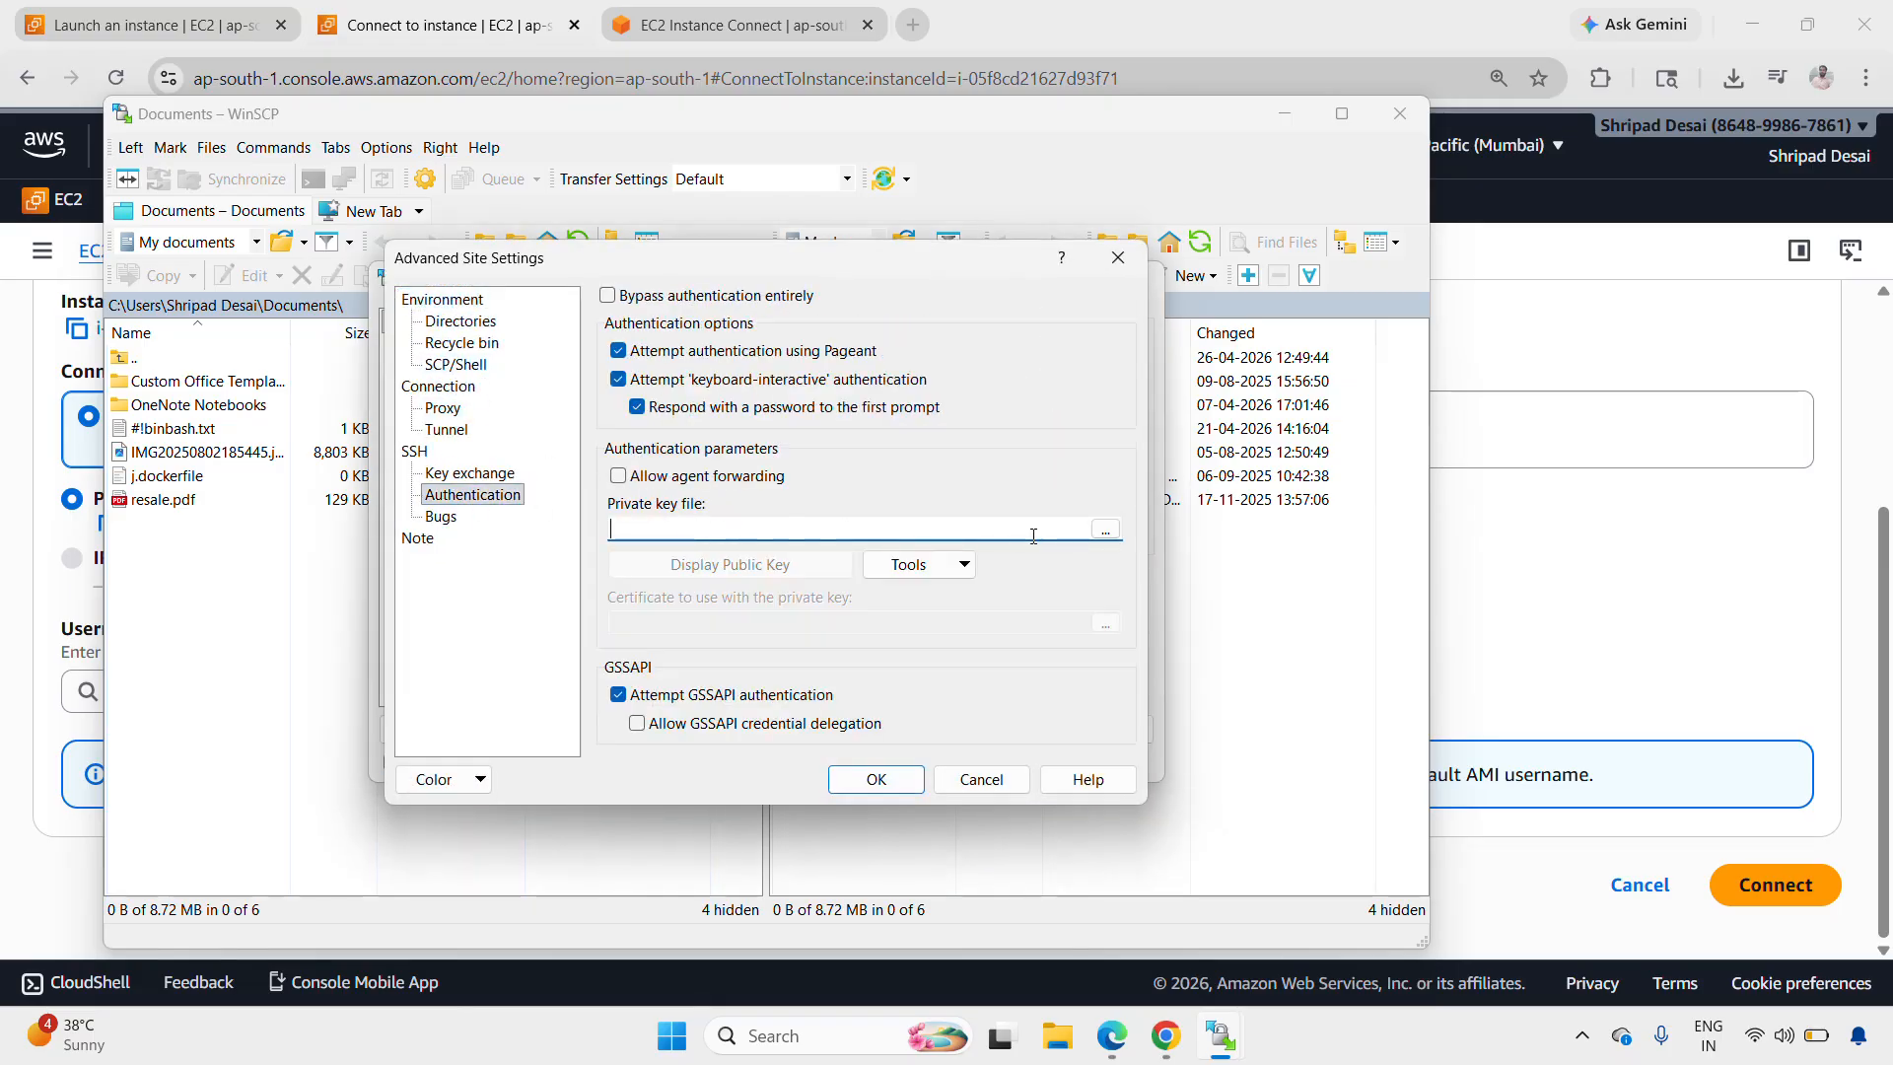
pyautogui.click(1105, 530)
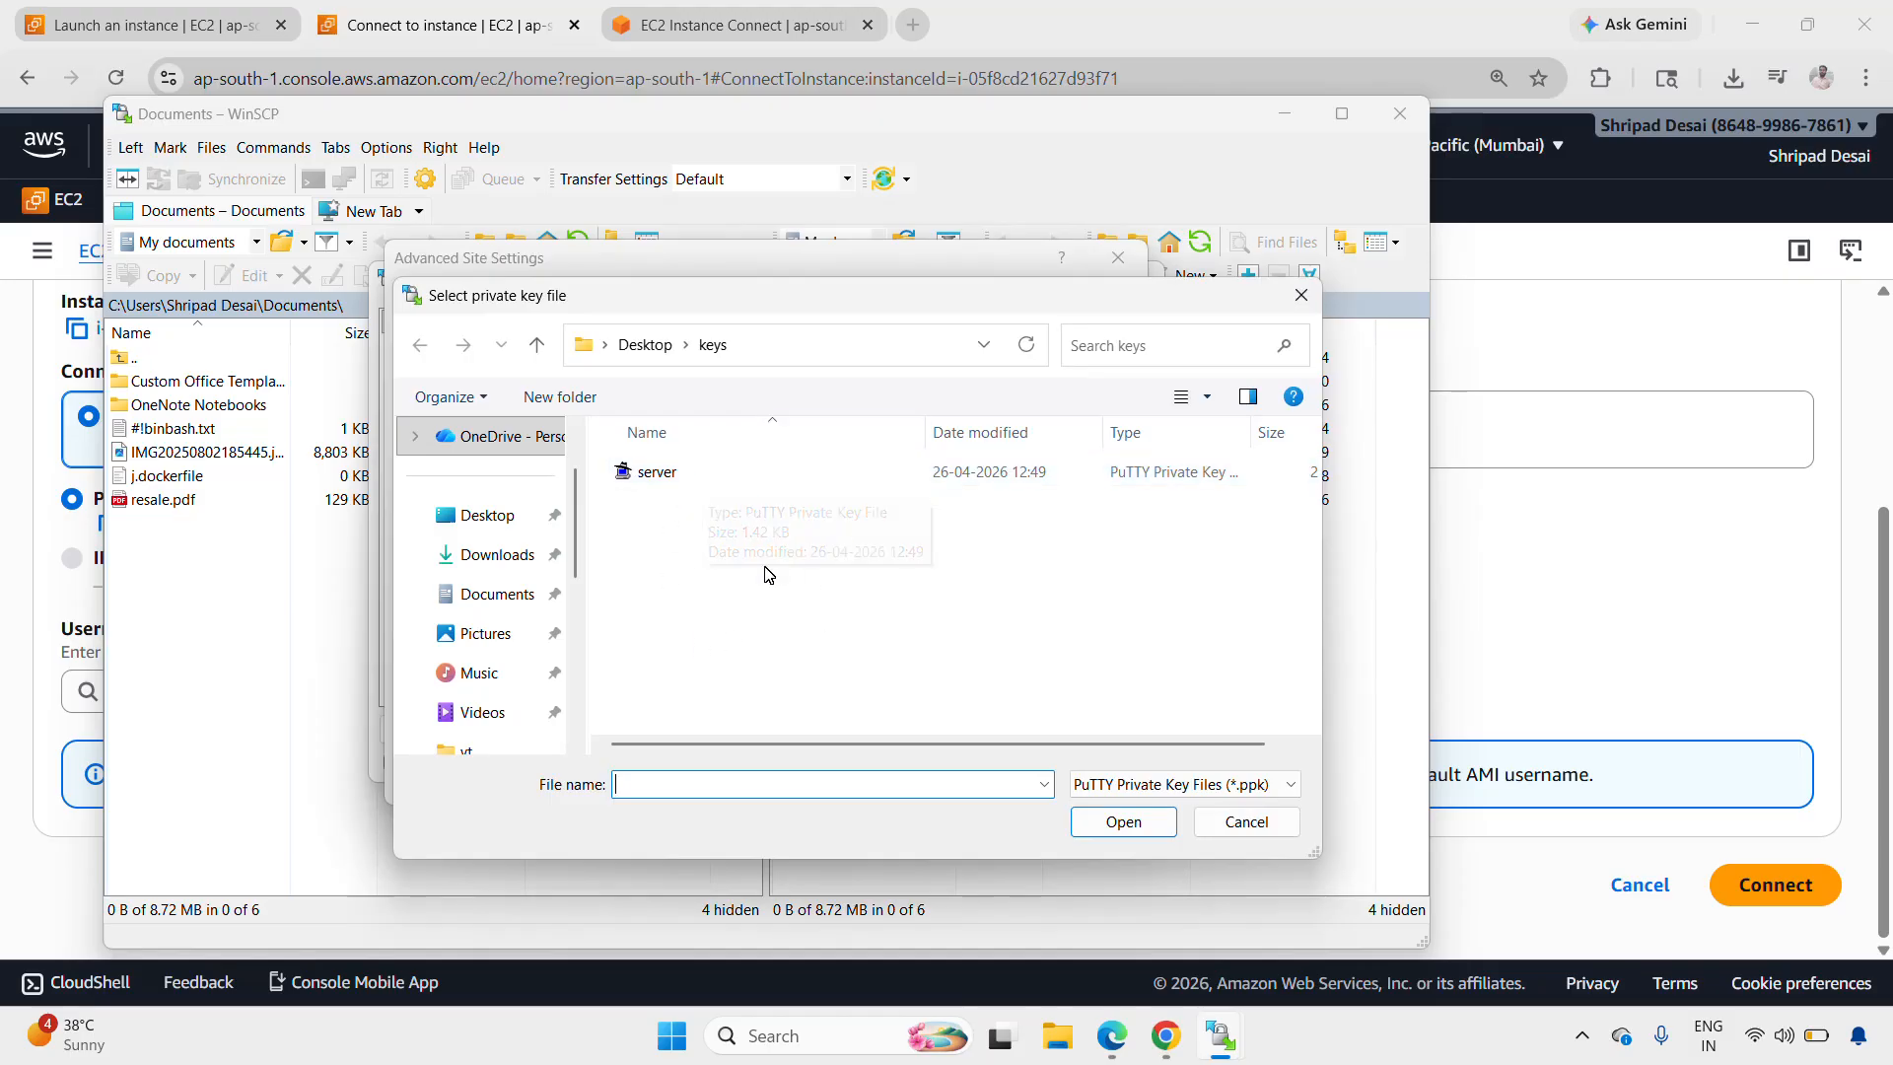
pyautogui.click(786, 482)
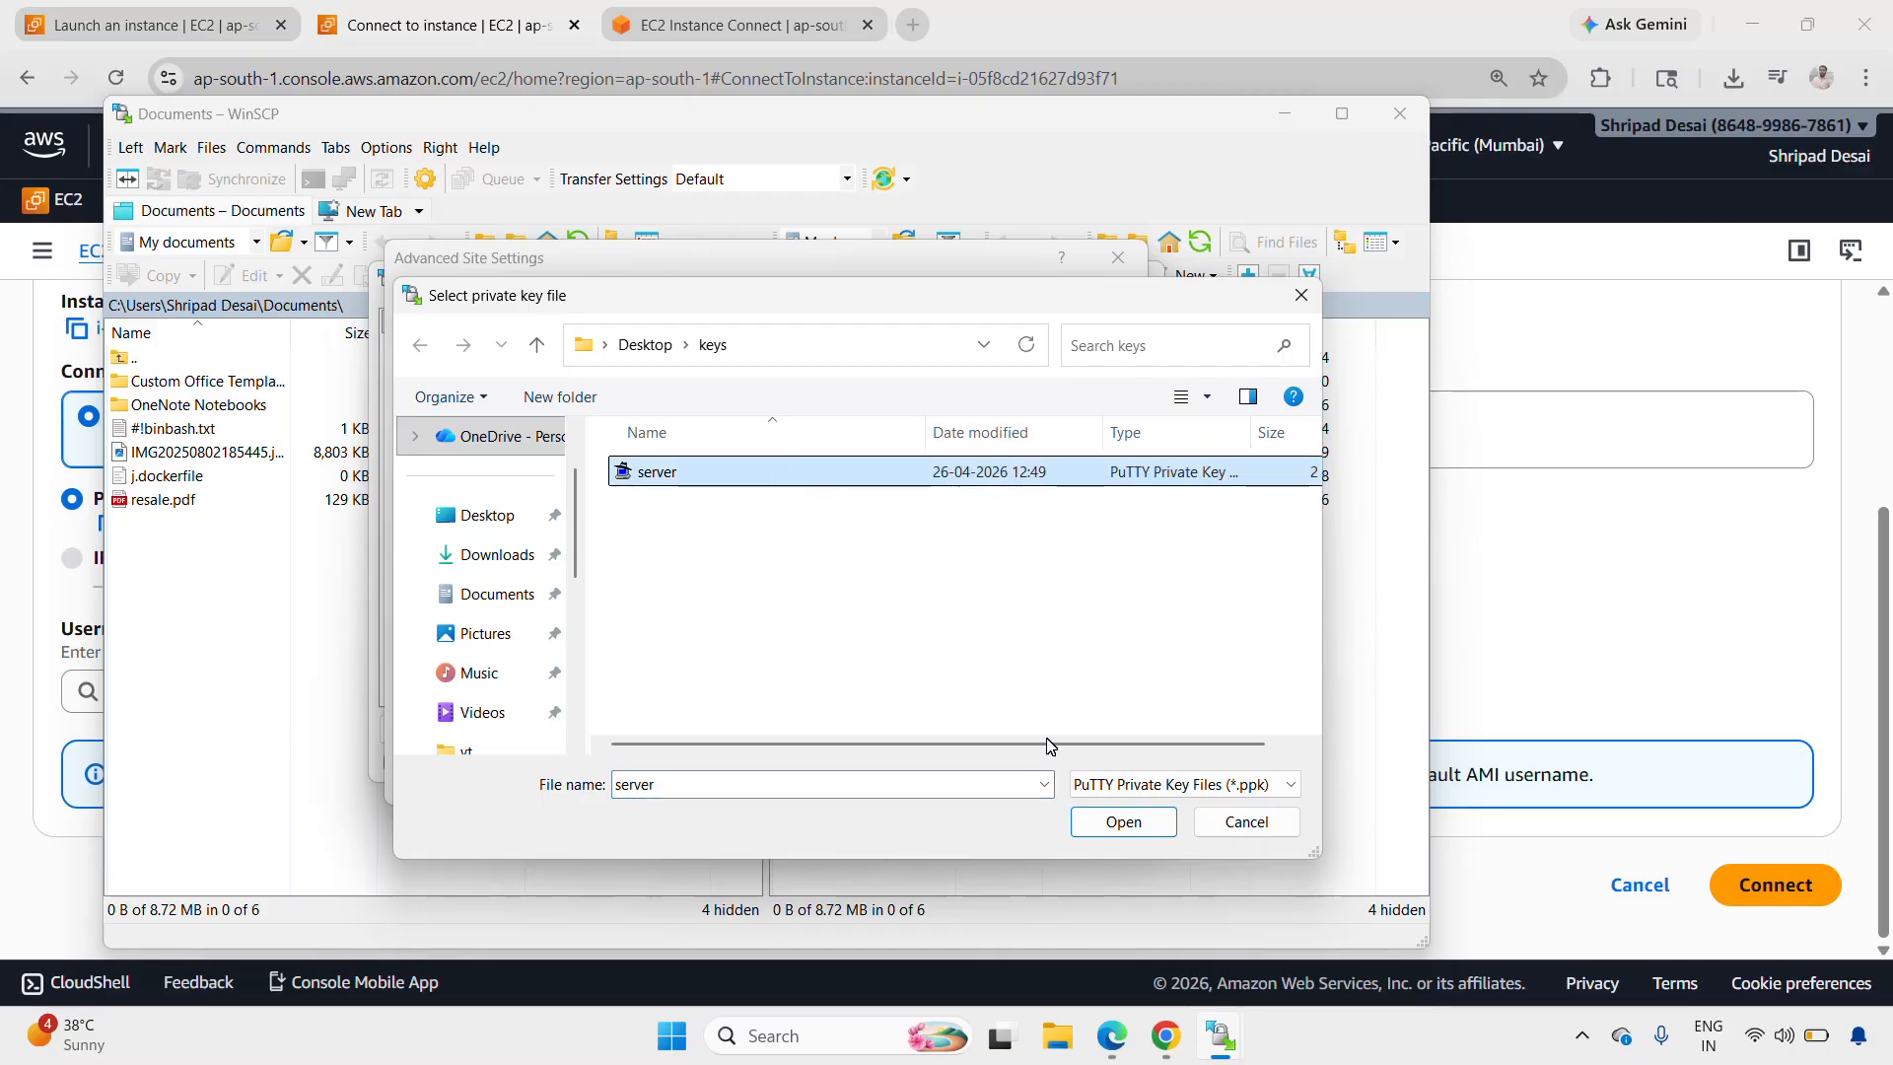
pyautogui.click(1119, 824)
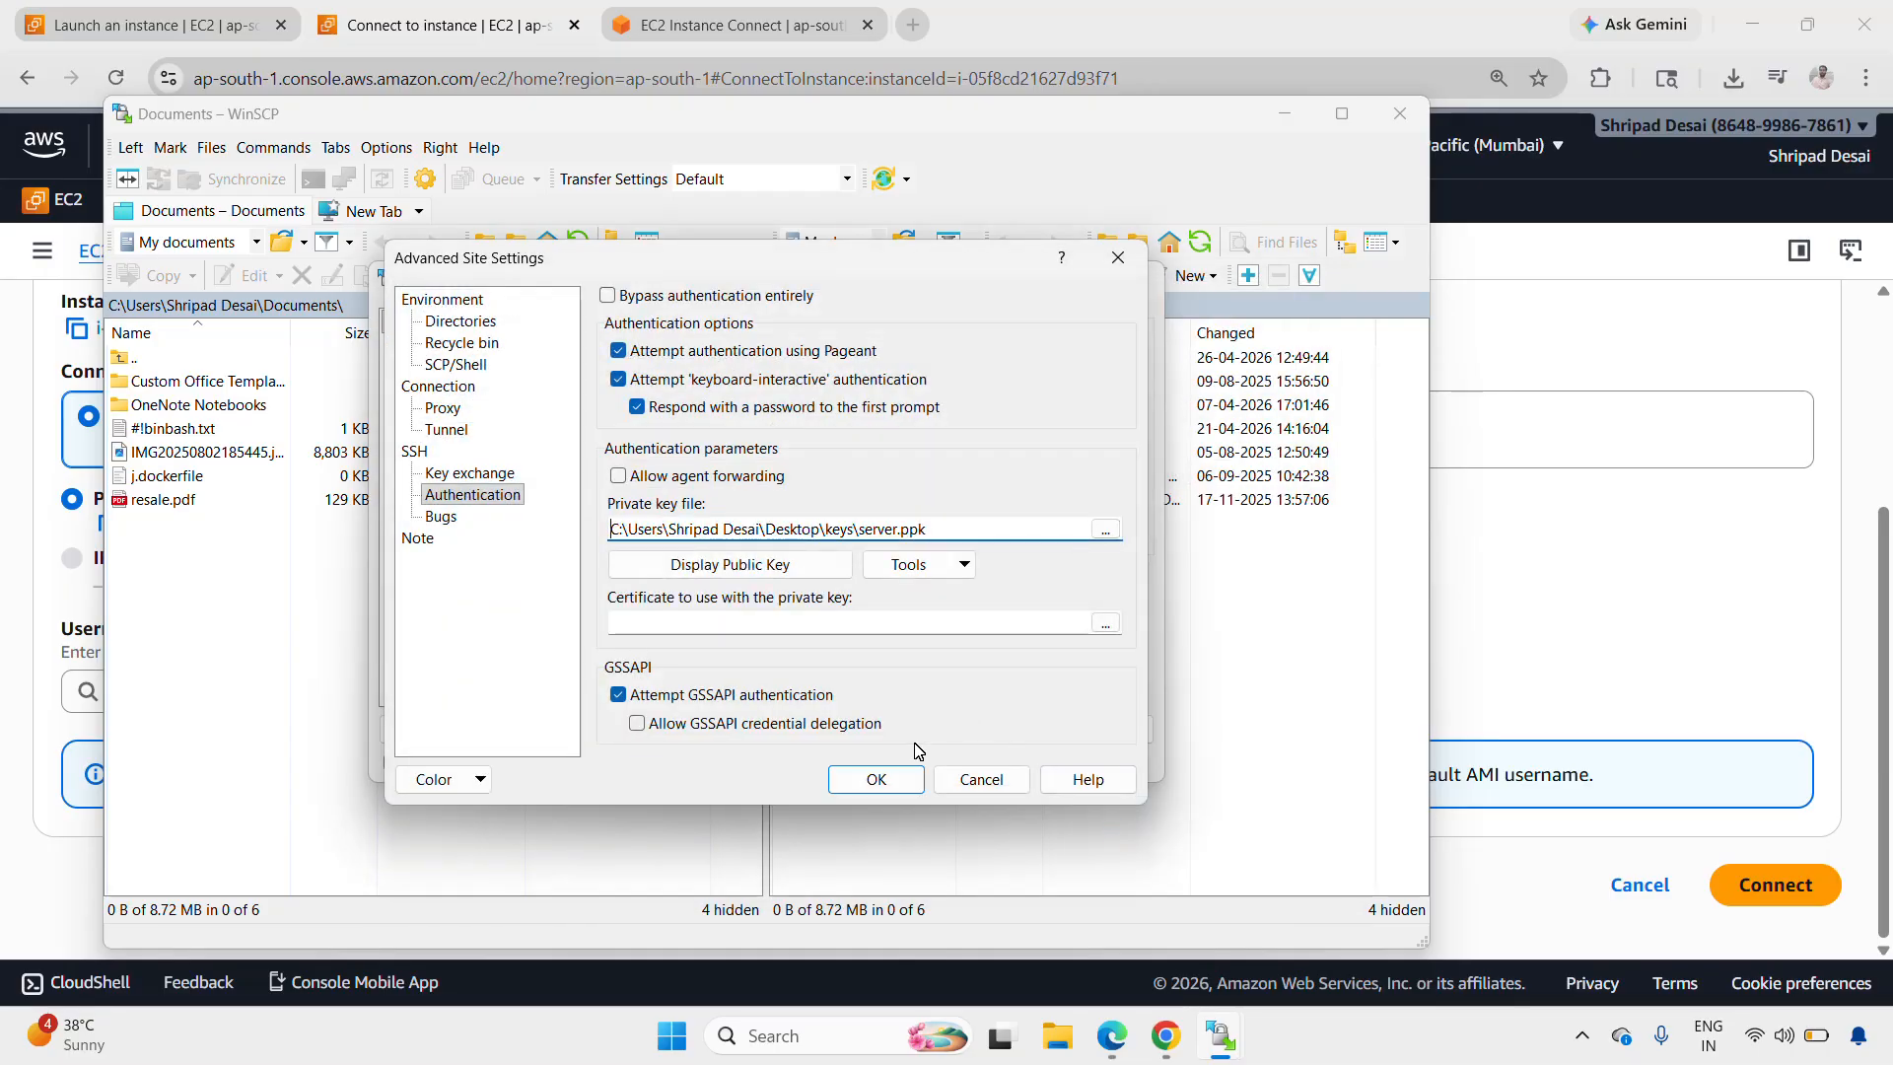
pyautogui.click(873, 780)
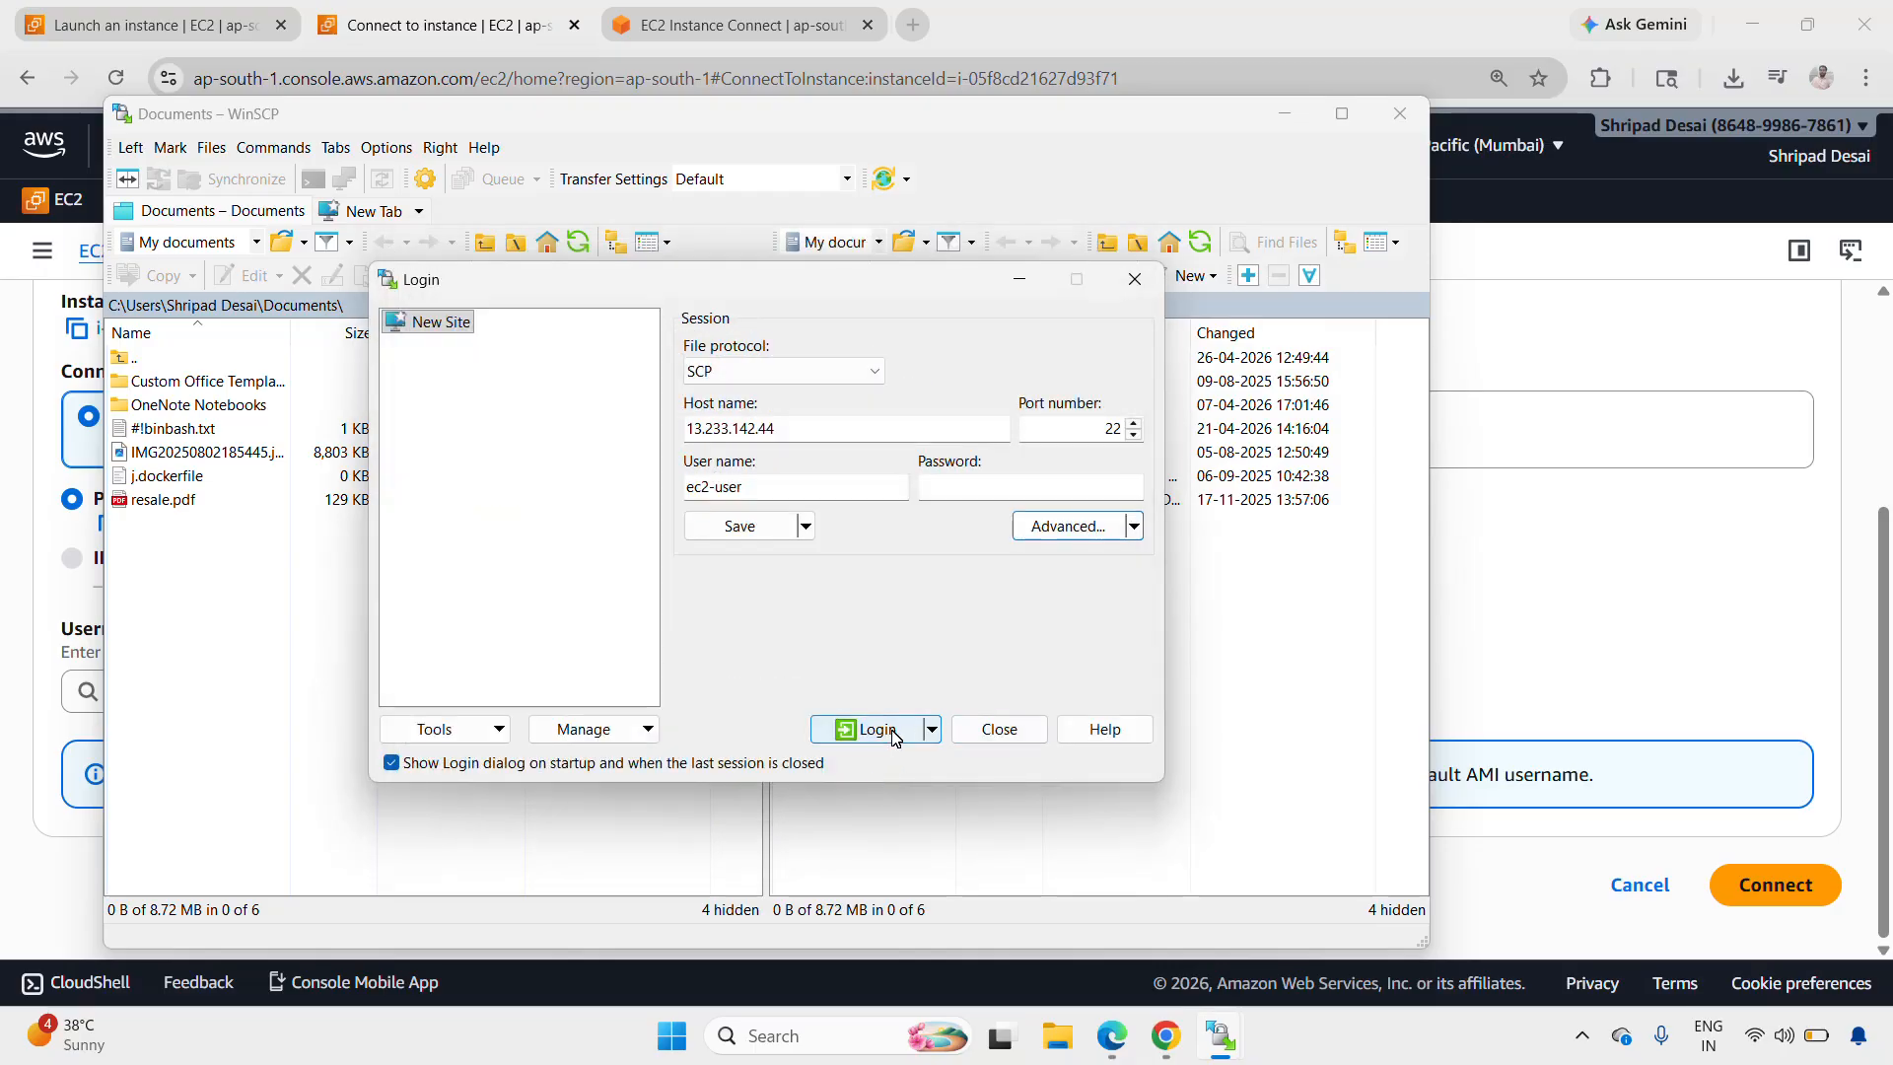
# Step: Log in to the instance and accept its host key into the cache
pyautogui.click(877, 730)
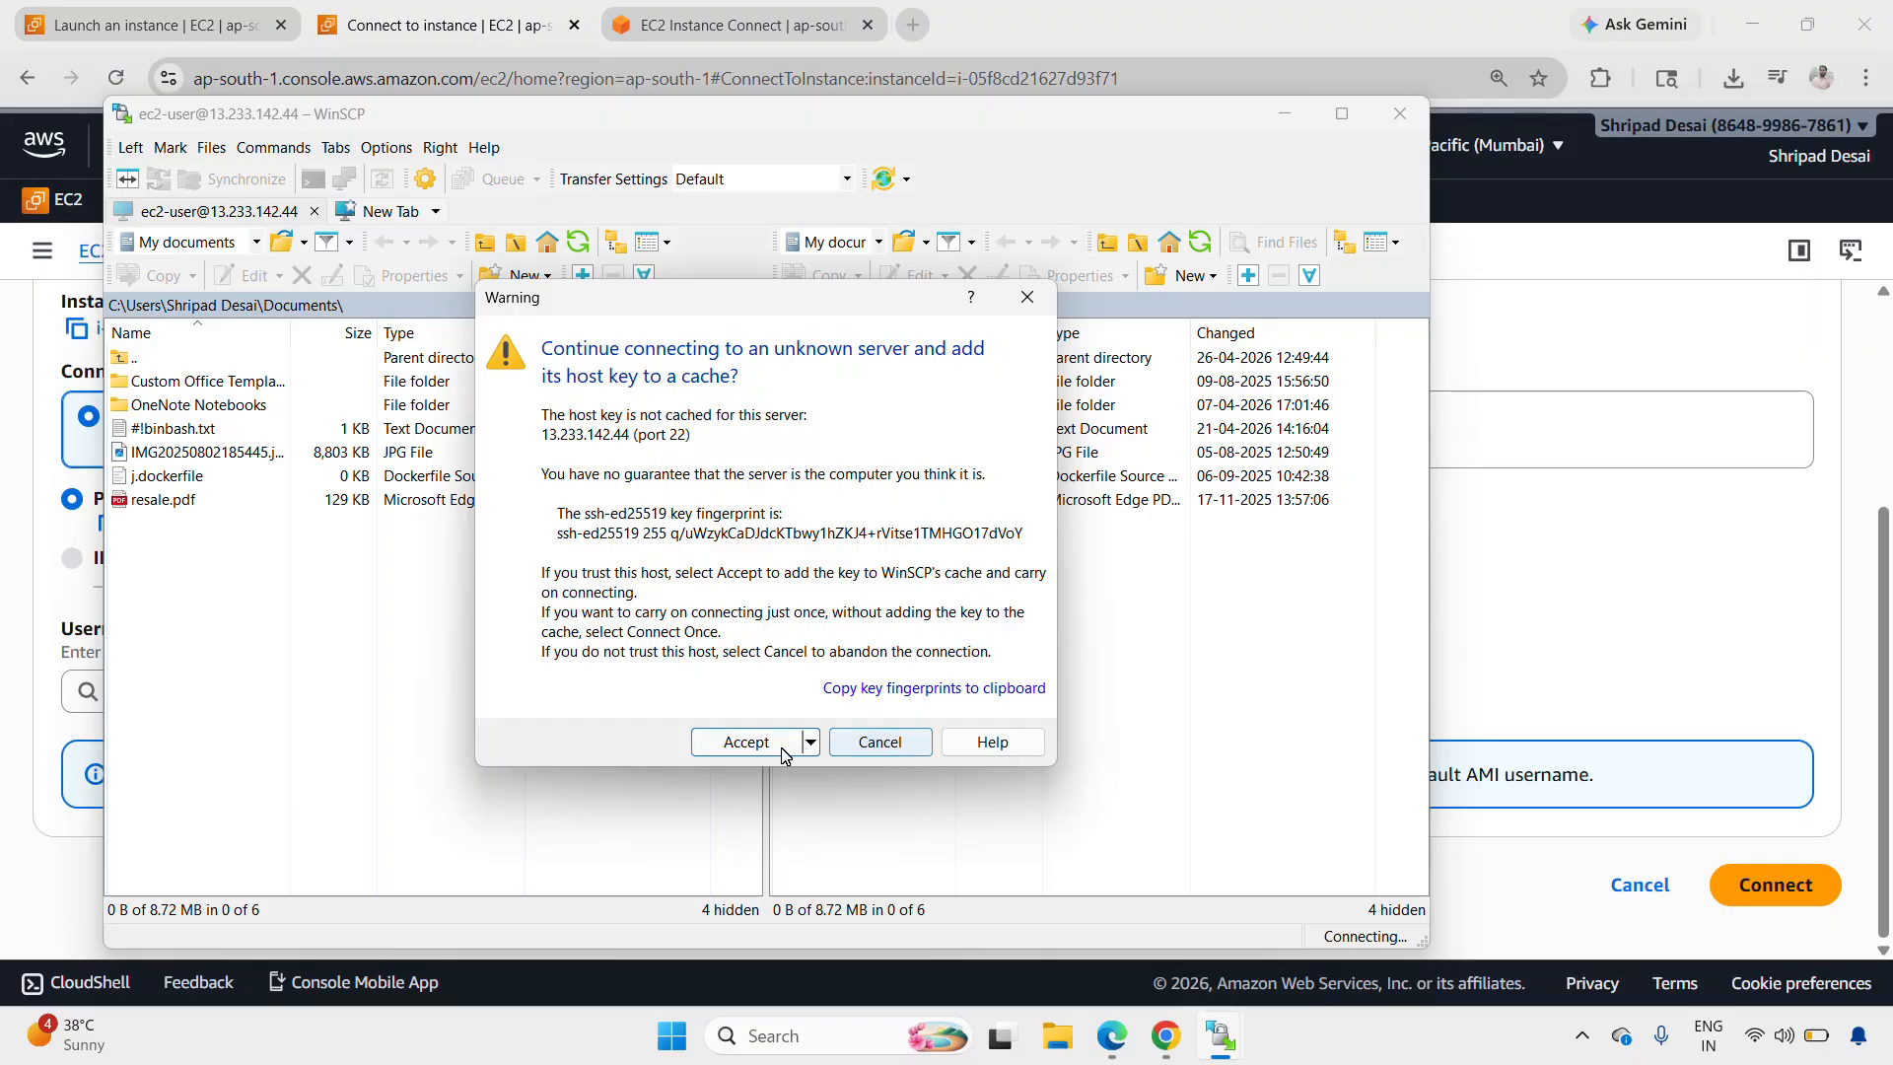
pyautogui.click(746, 743)
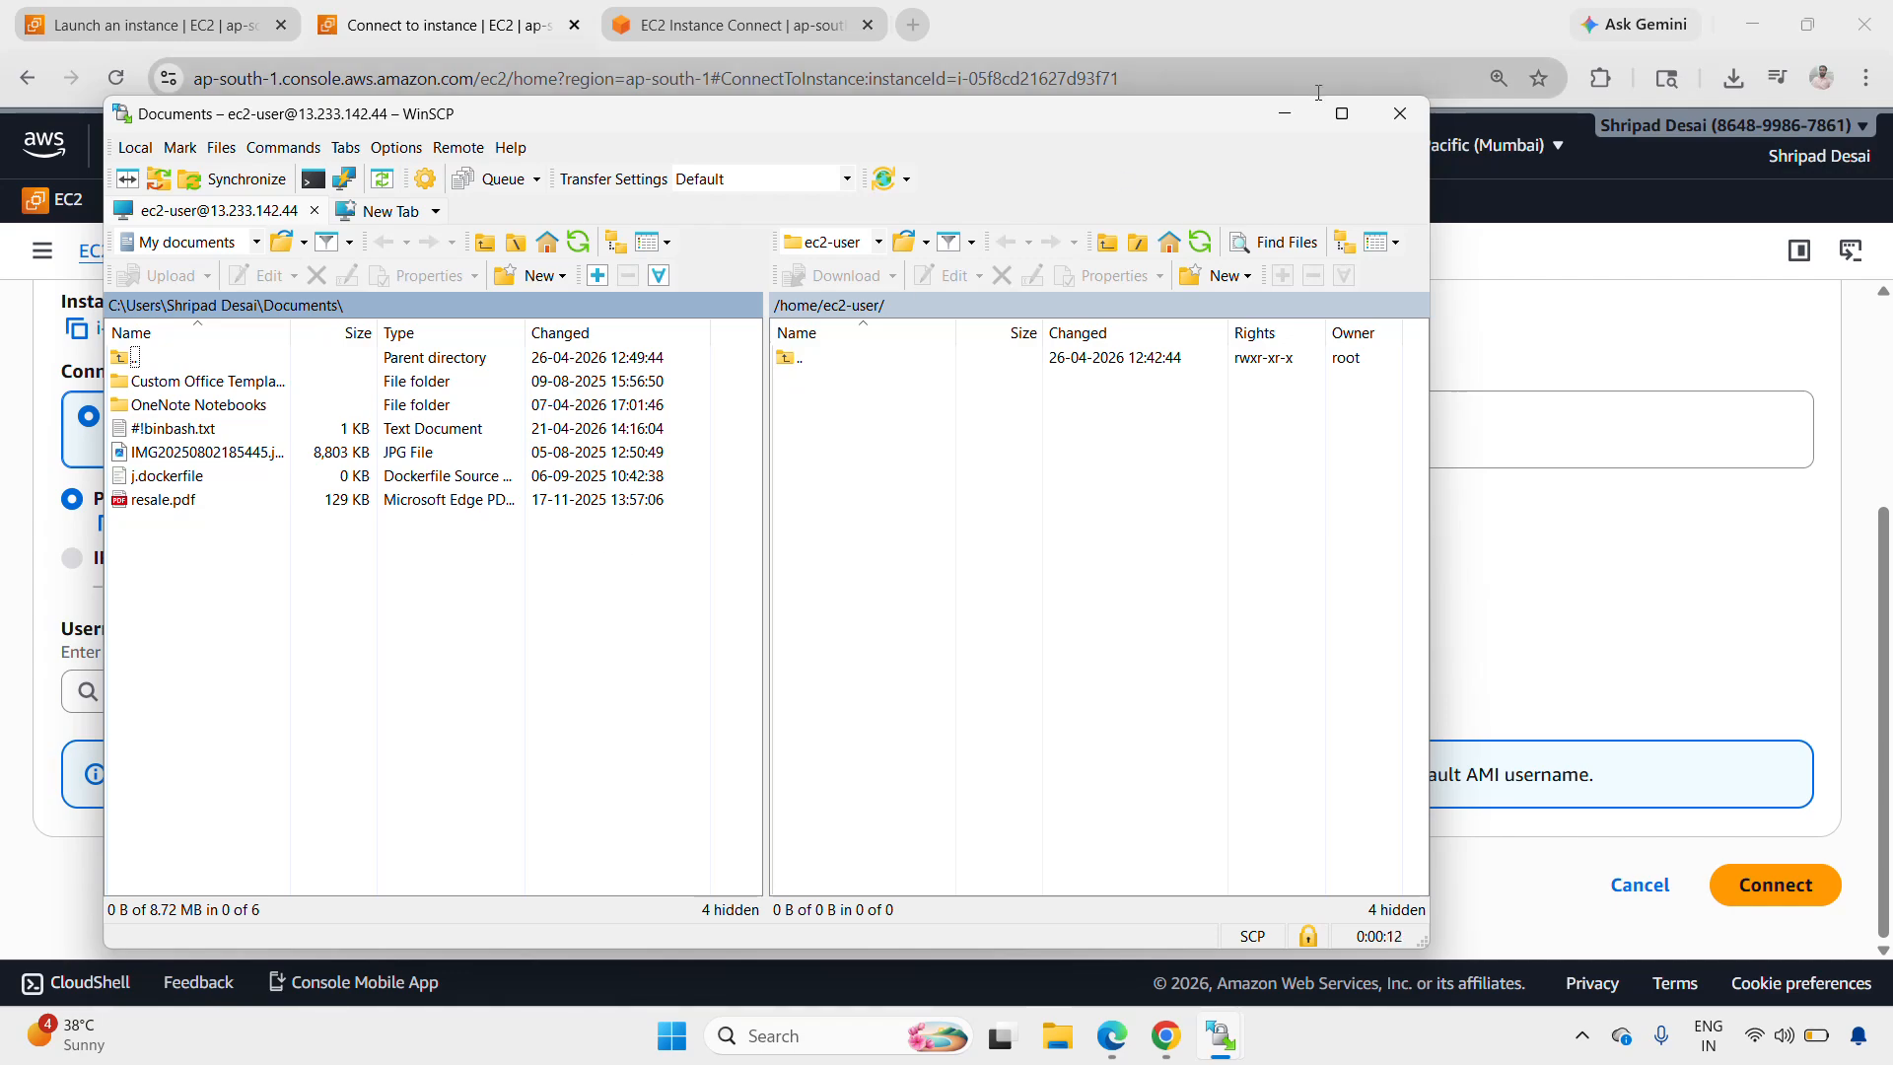
# Step: Minimize WinSCP and, in the EC2 Instance Connect terminal, run ls and pwd to check the current directory and its files
pyautogui.click(1284, 113)
pyautogui.click(779, 8)
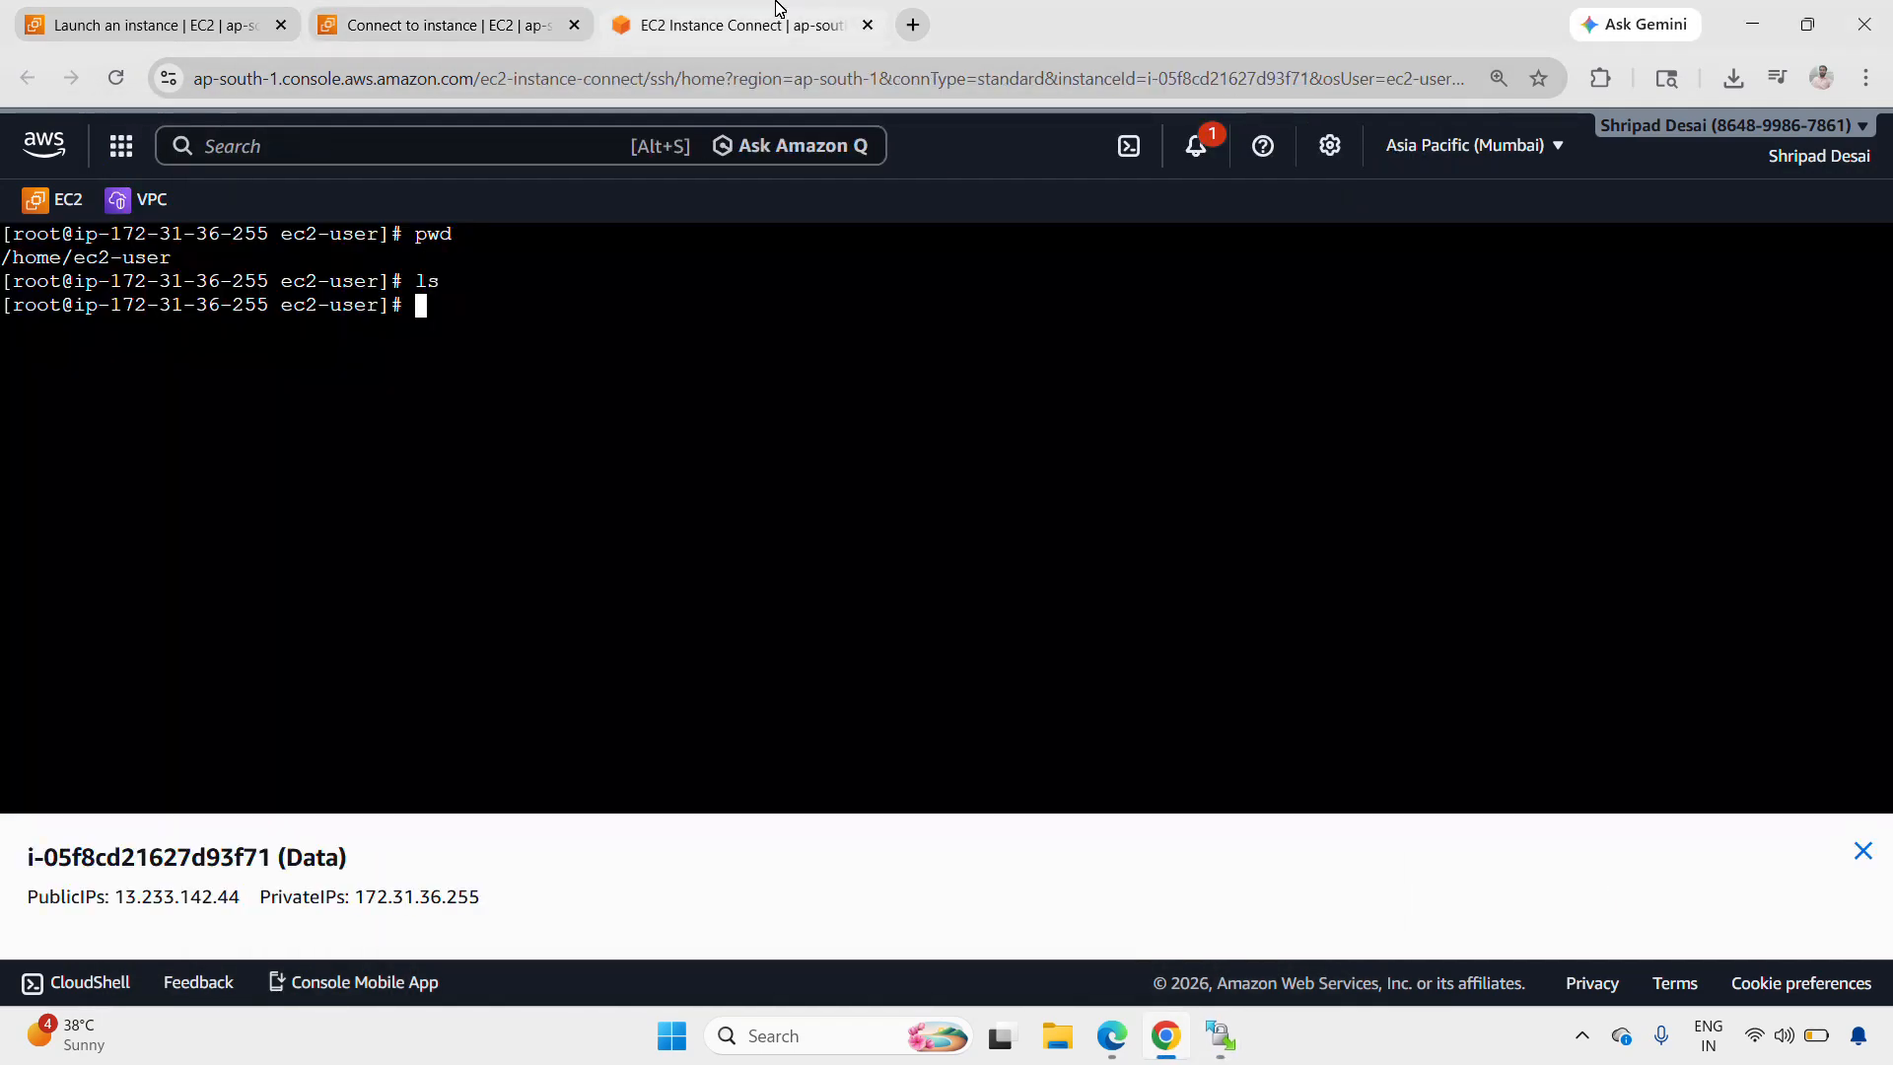
pyautogui.write('ls')
pyautogui.press('Return')
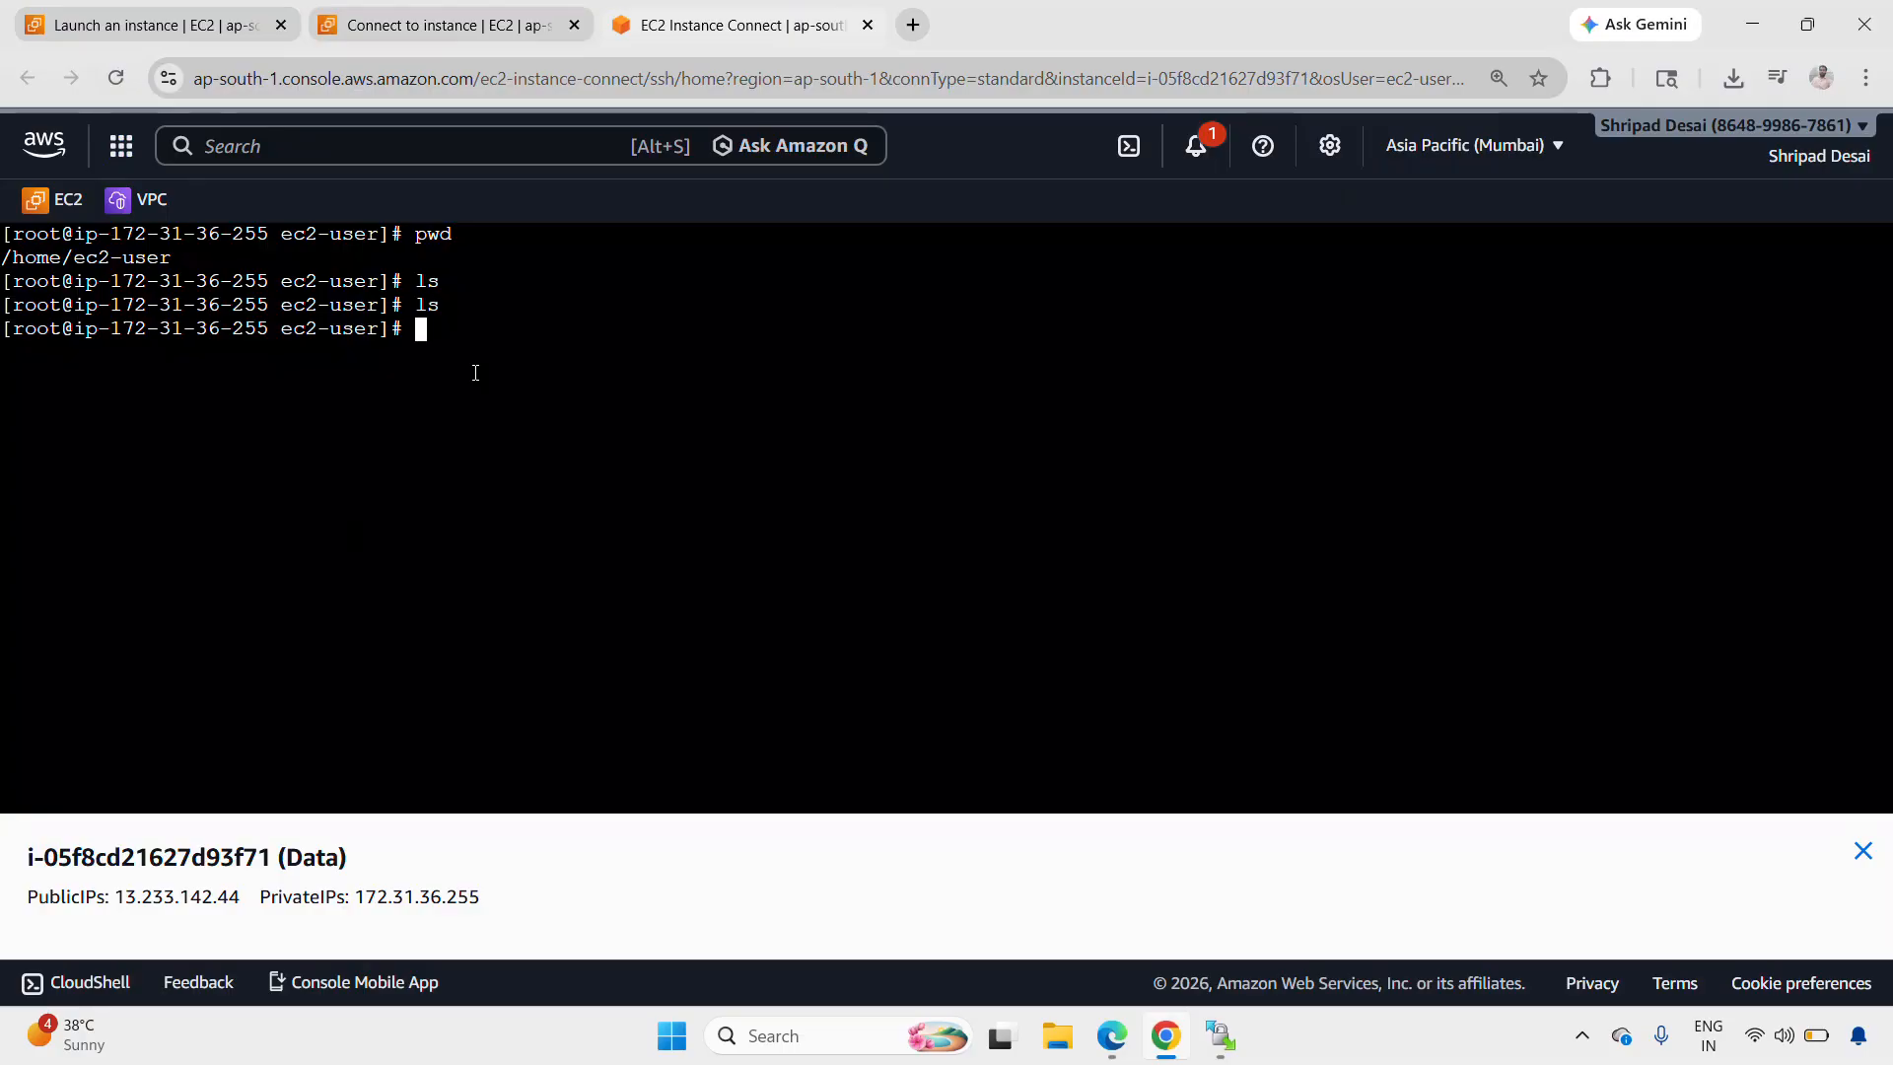
pyautogui.write('pwd')
pyautogui.press('Return')
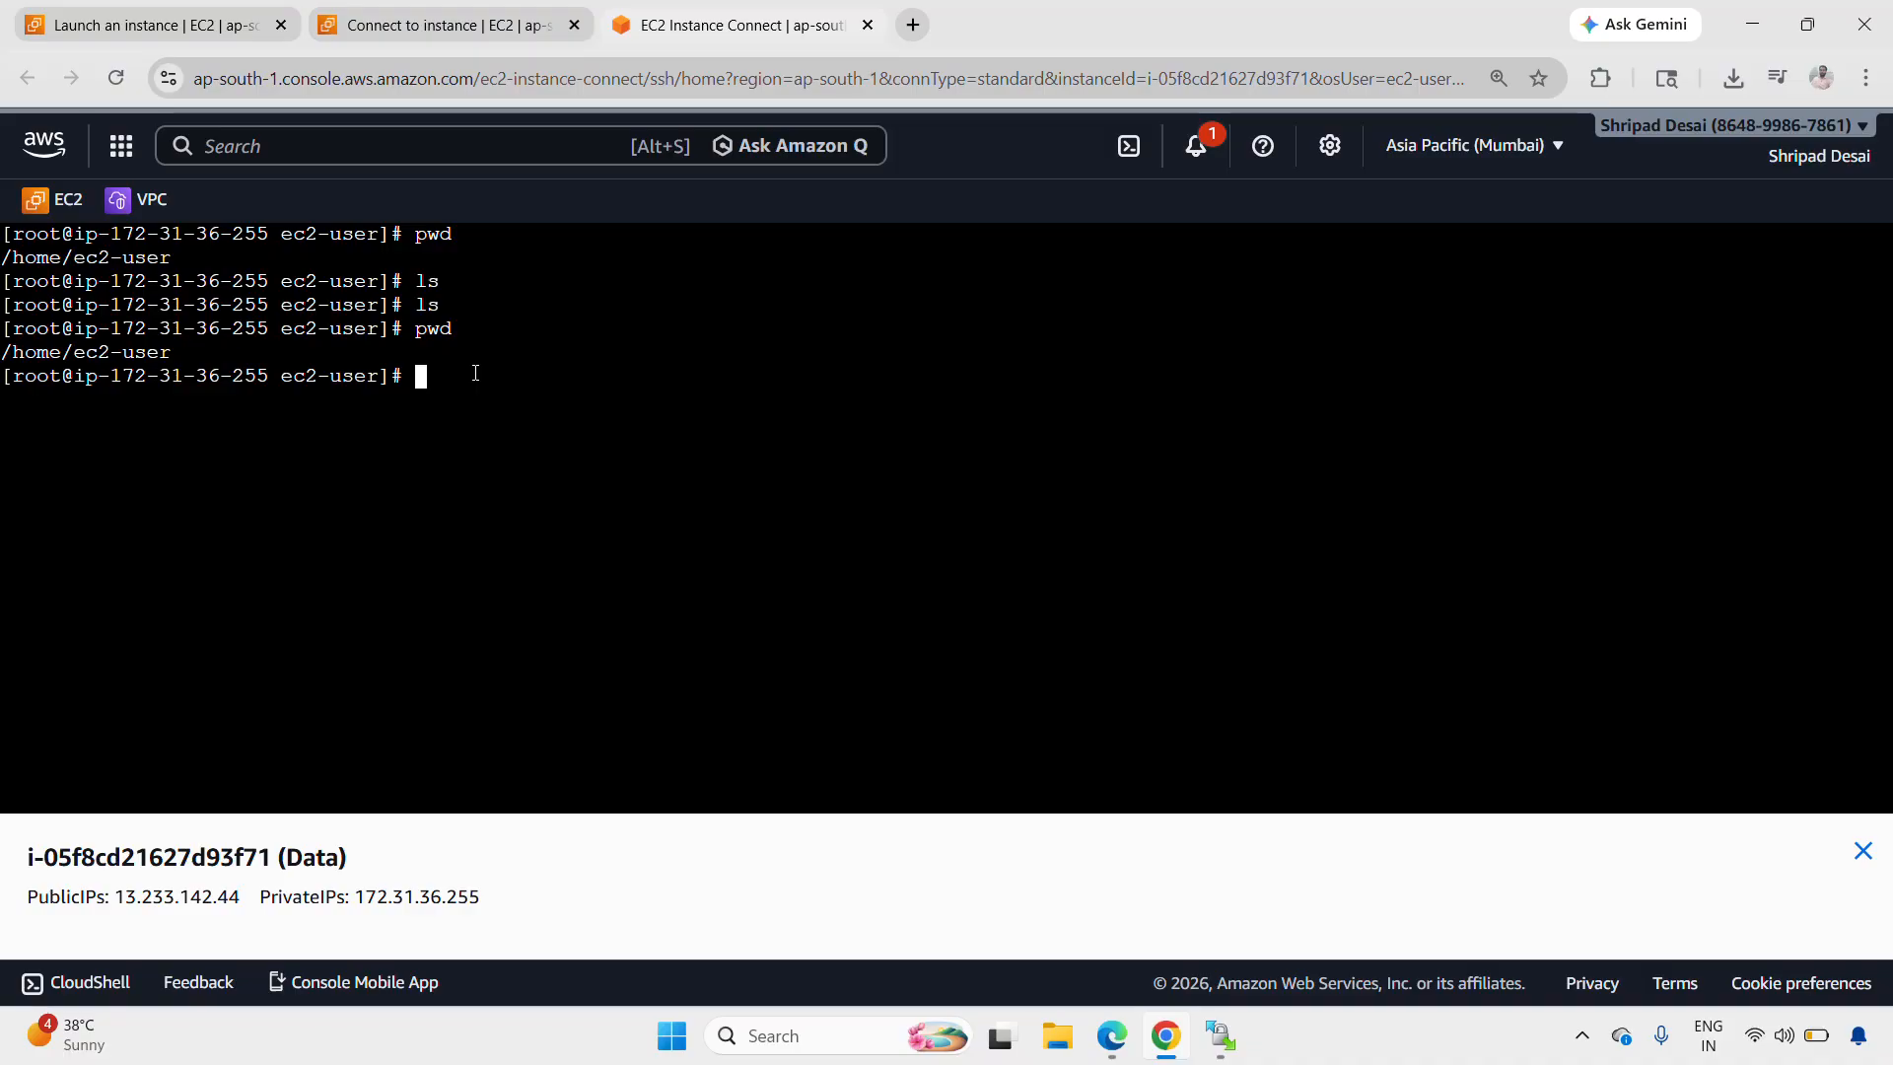
# Step: Clear the instance terminal and list the files of the current directory again
pyautogui.write('clear')
pyautogui.press('Return')
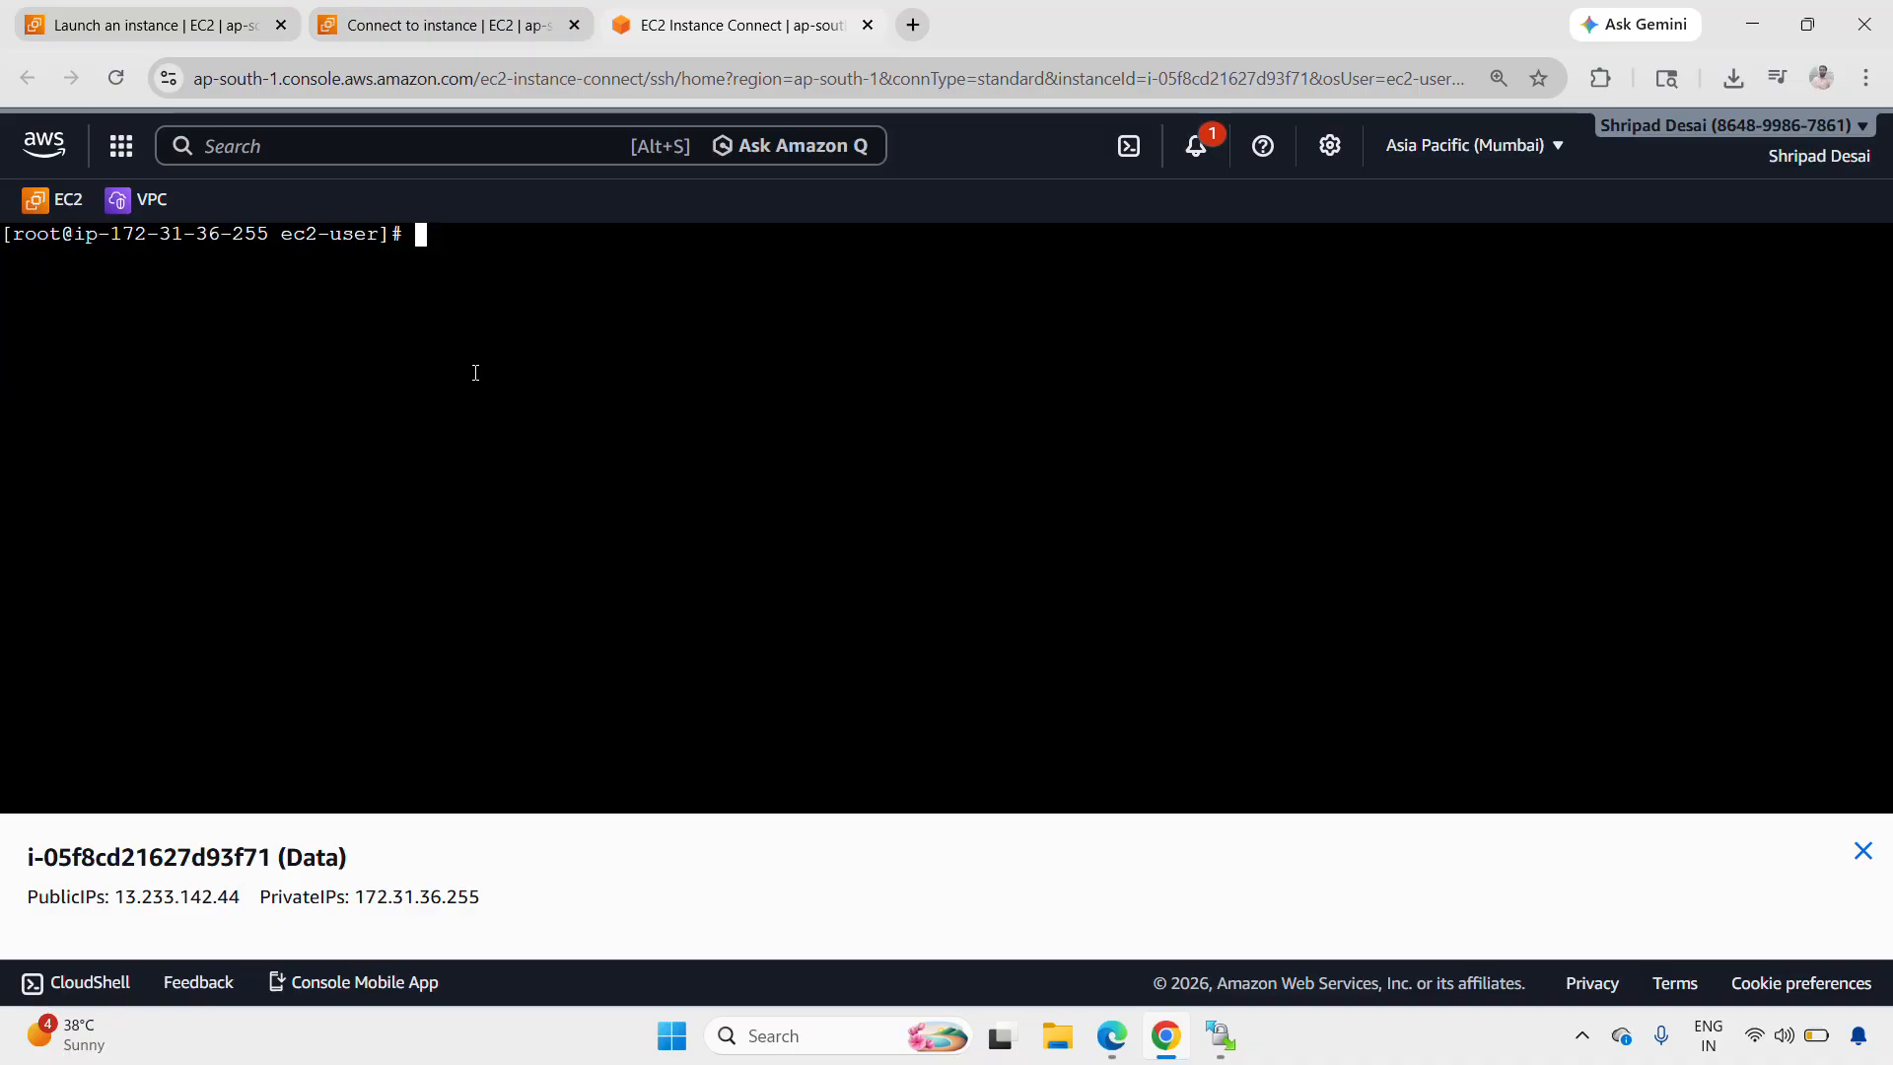
pyautogui.write('ls')
pyautogui.press('Return')
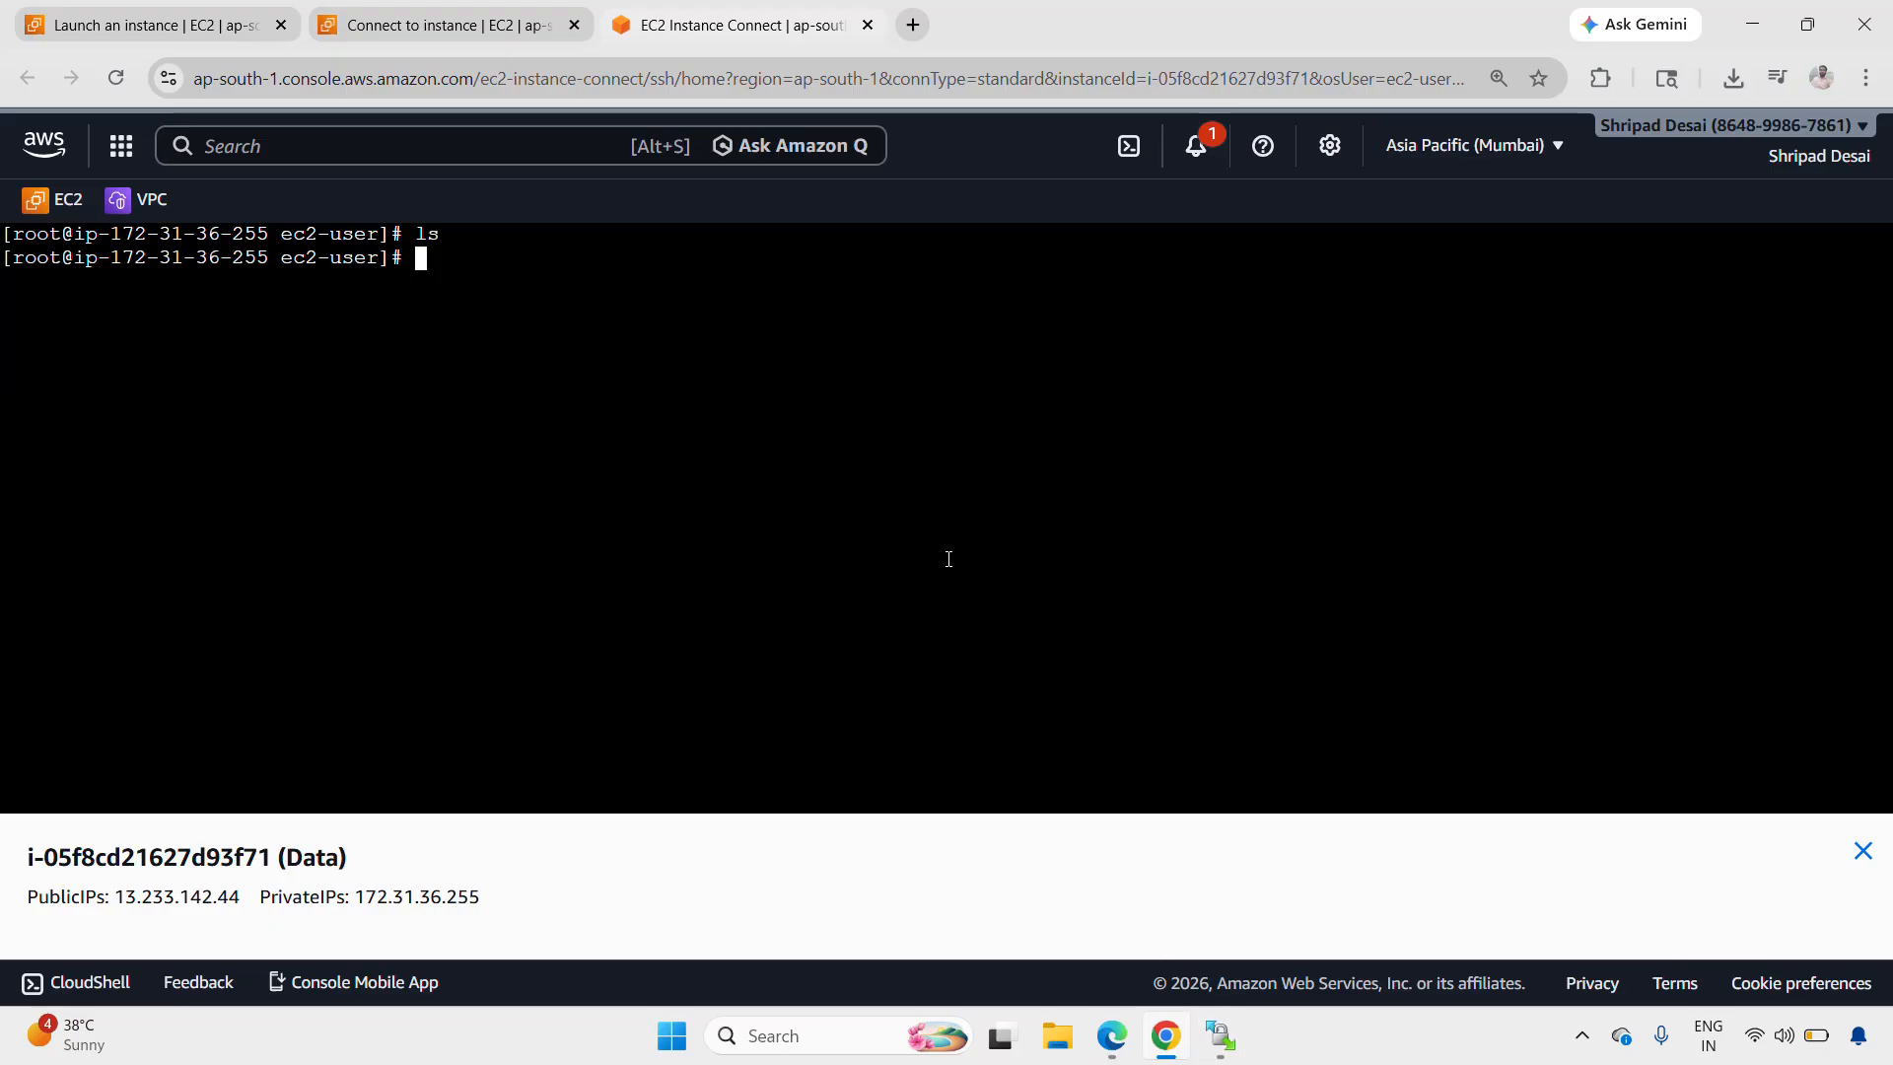
# Step: Switch back to WinSCP, upload j.dockerfile from the local Documents folder to /home/ec2-user/, and dismiss the notification
pyautogui.moveTo(1221, 1035)
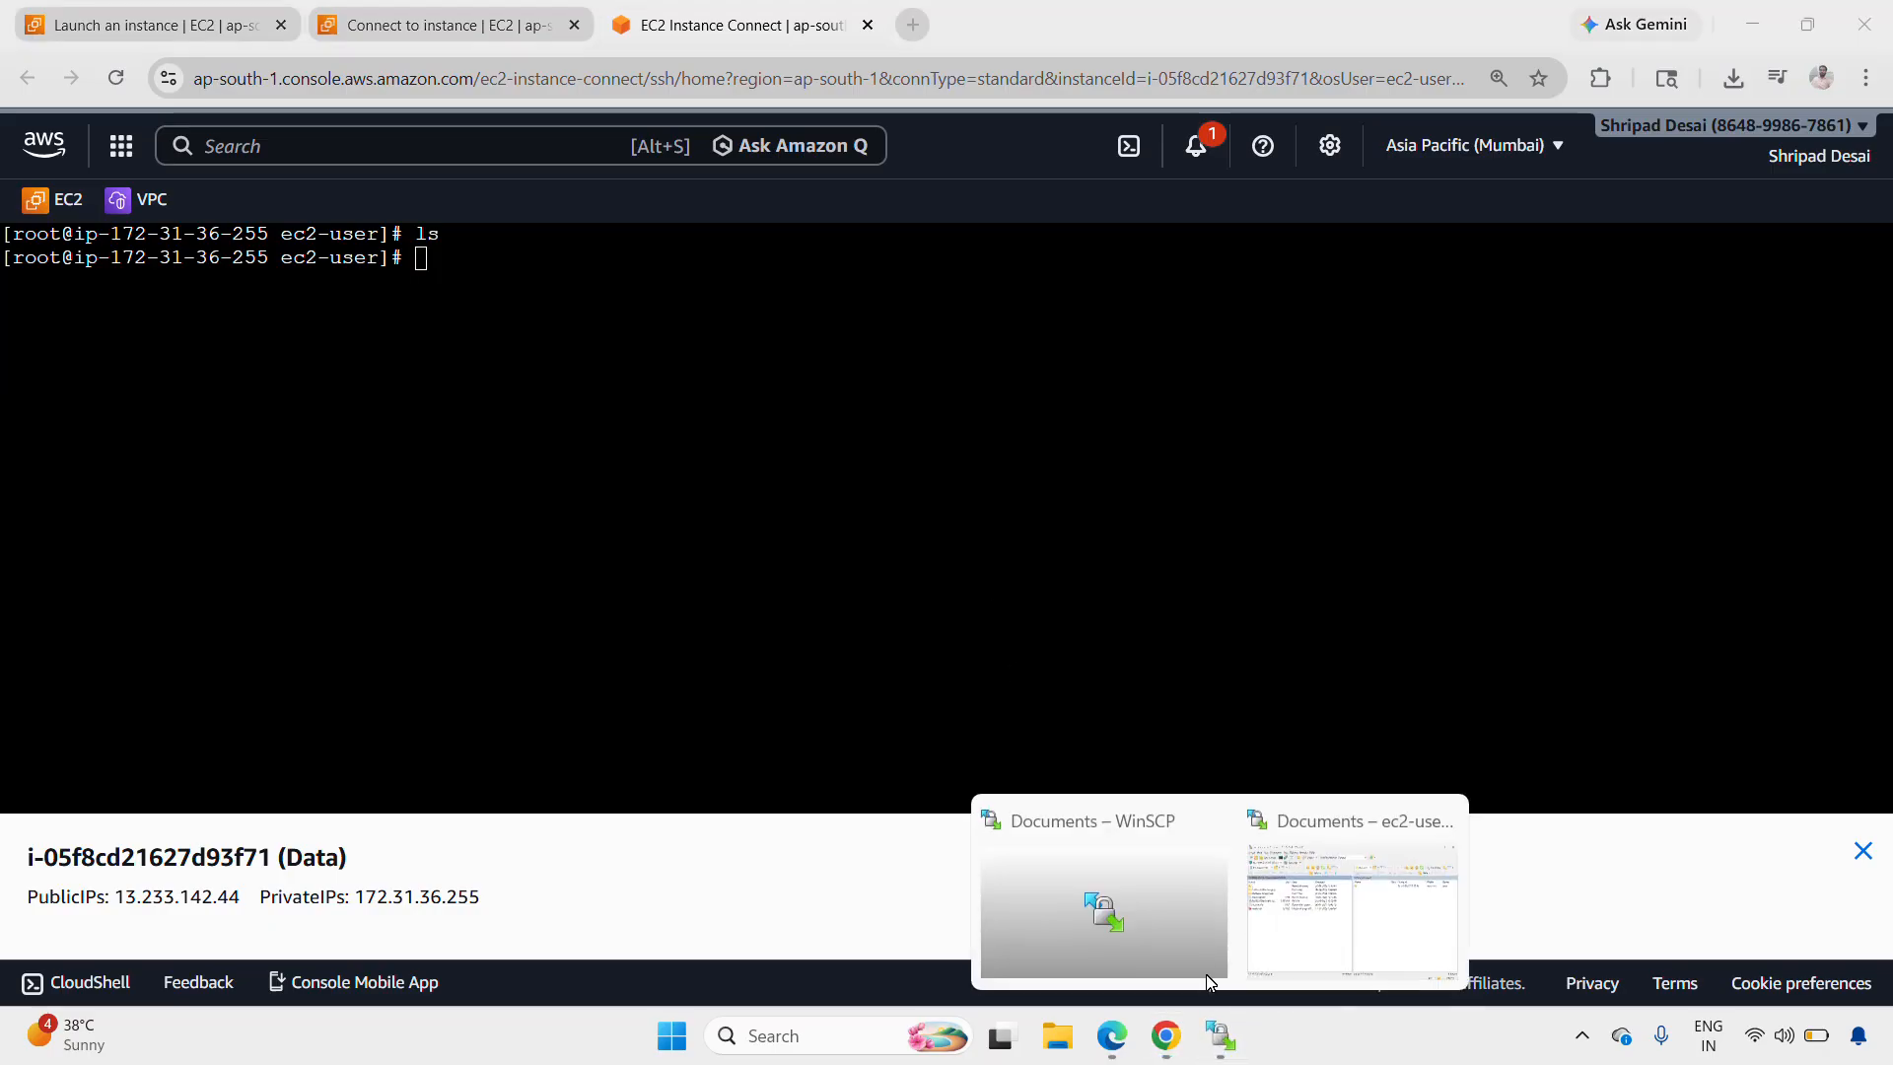
pyautogui.click(1300, 900)
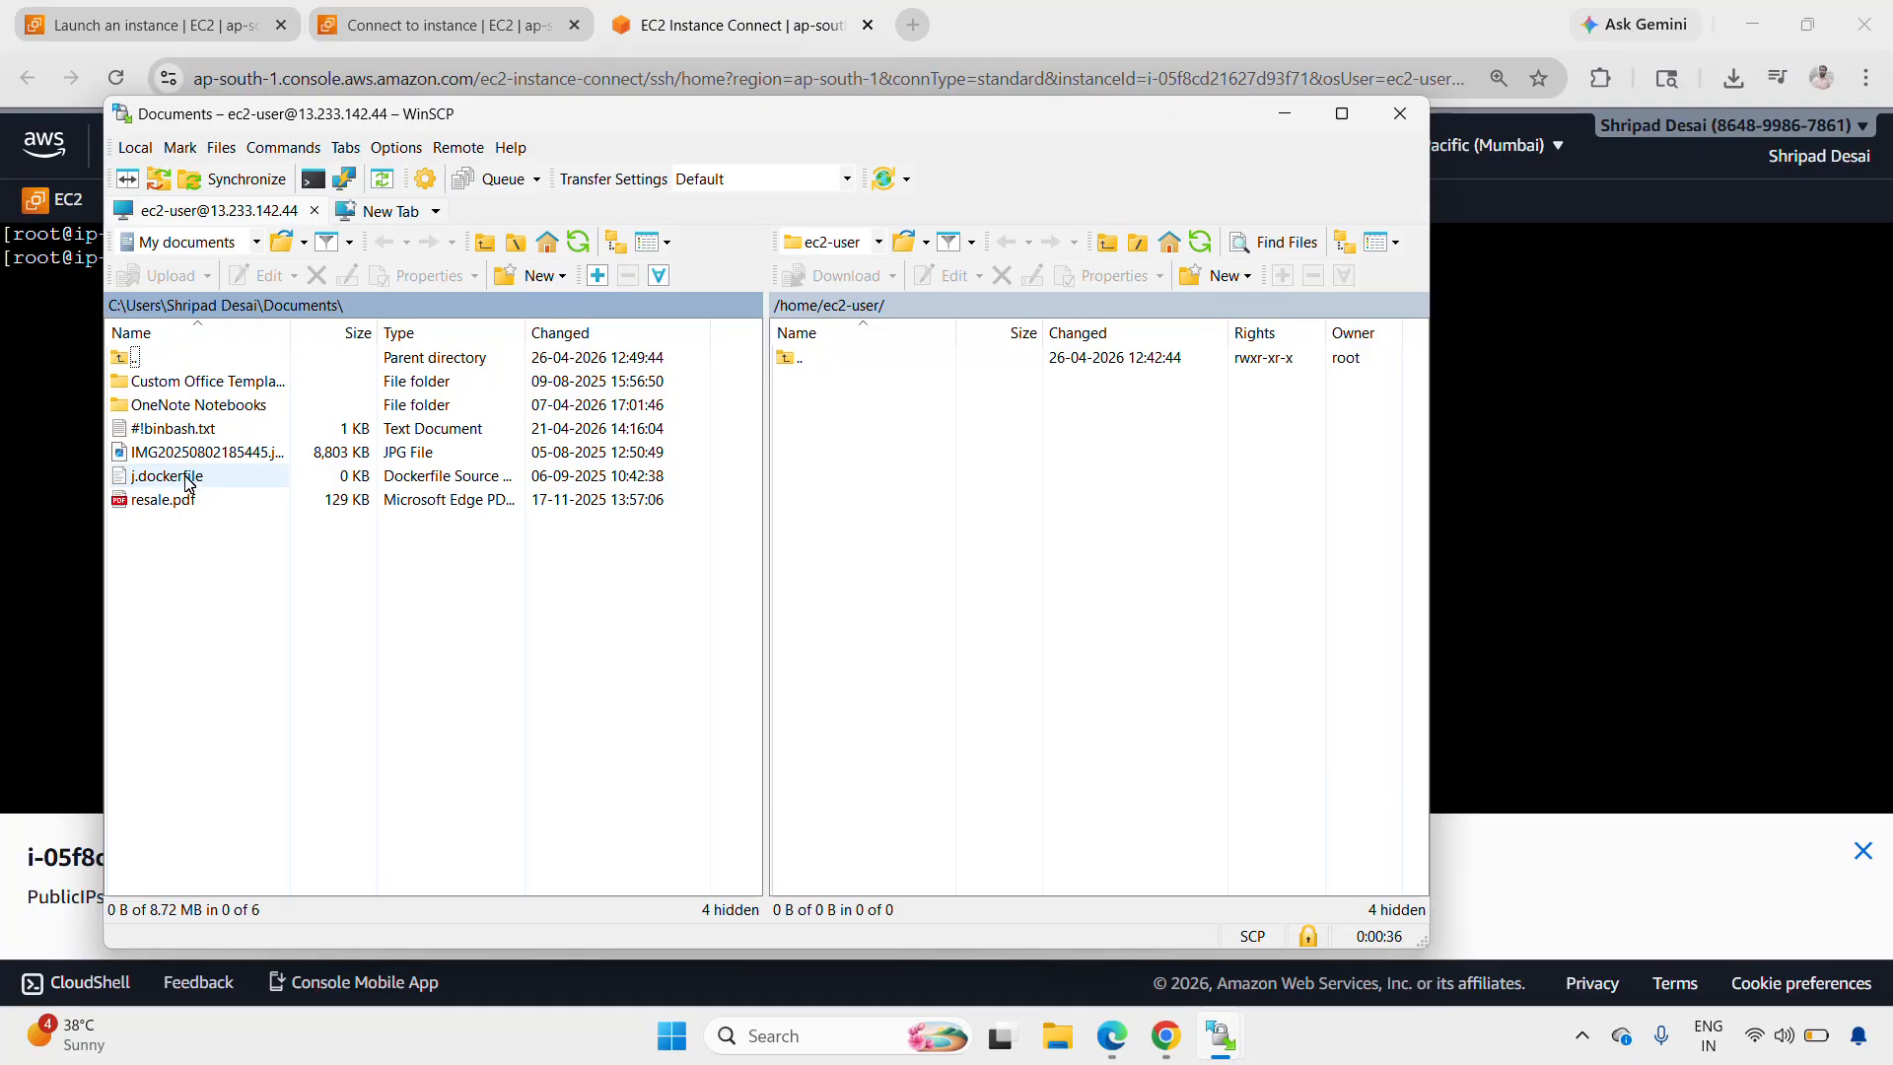
pyautogui.moveTo(187, 481); pyautogui.dragTo(974, 459)
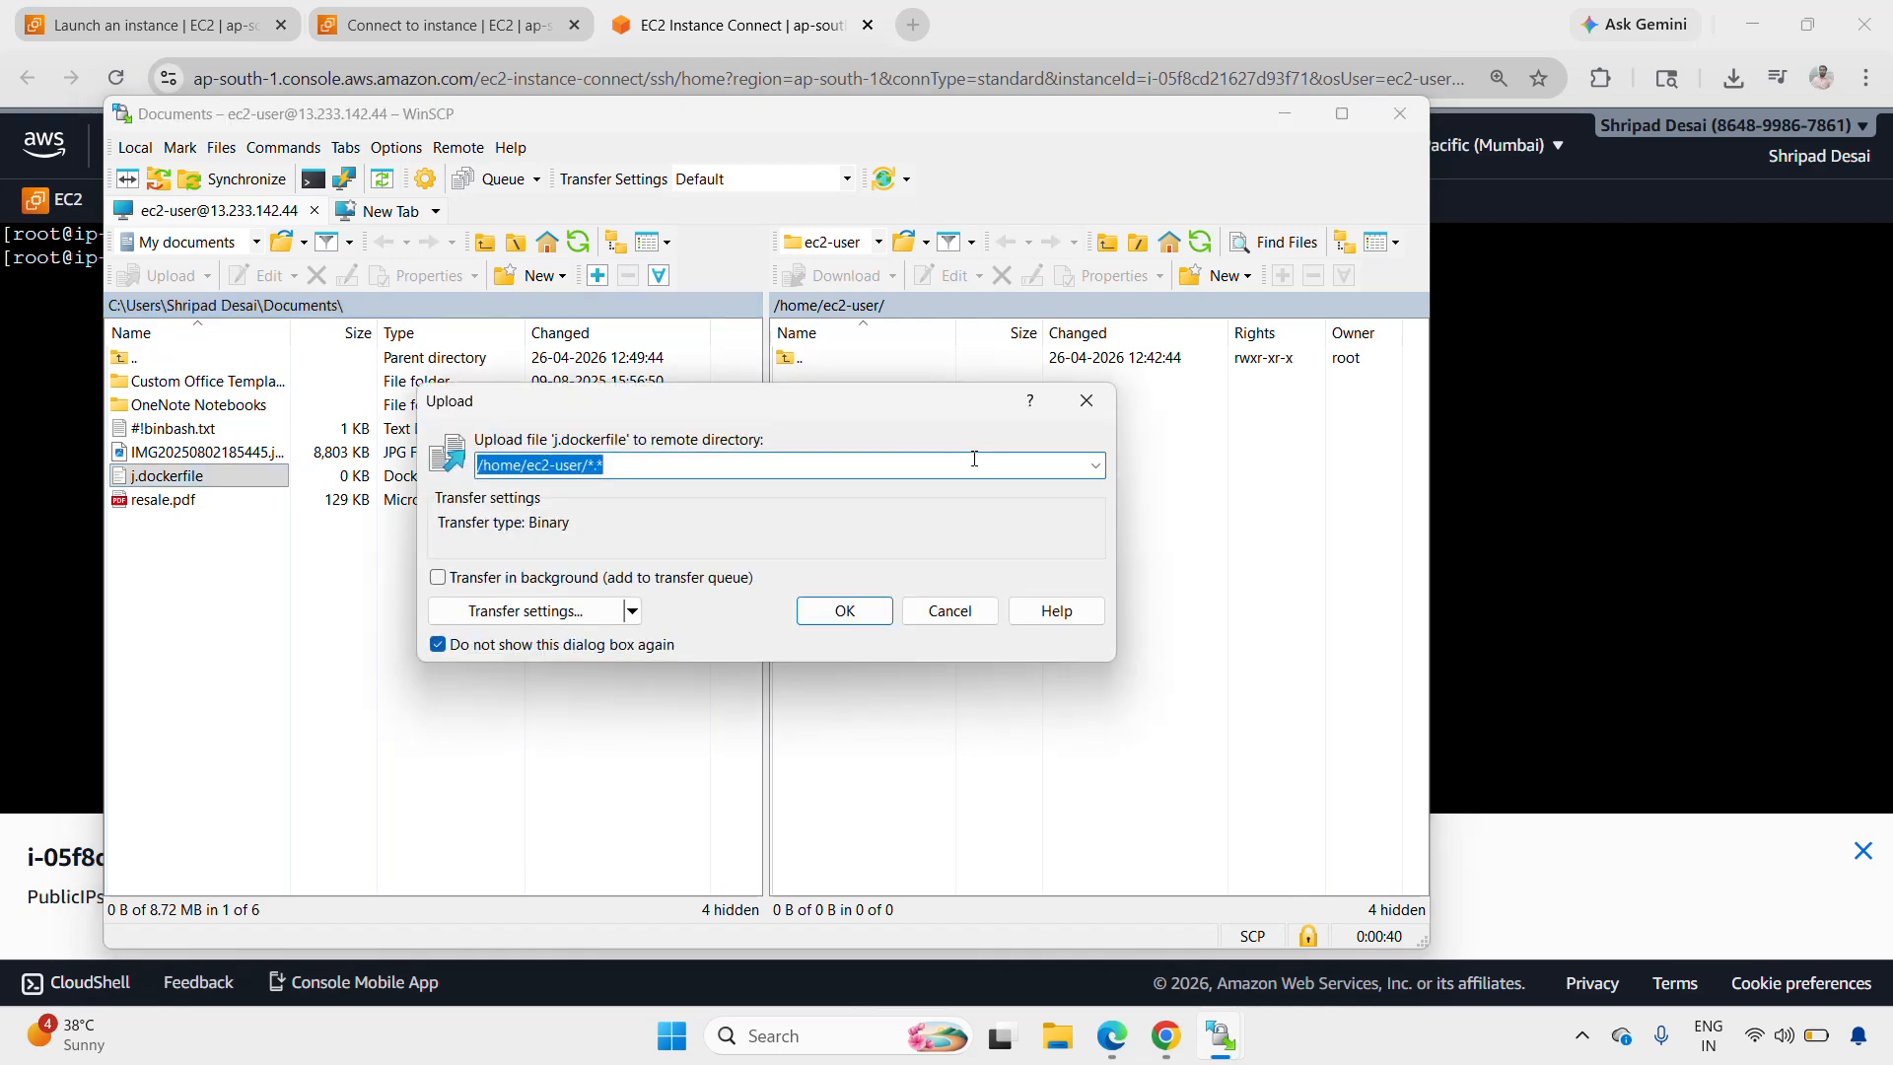
pyautogui.click(866, 623)
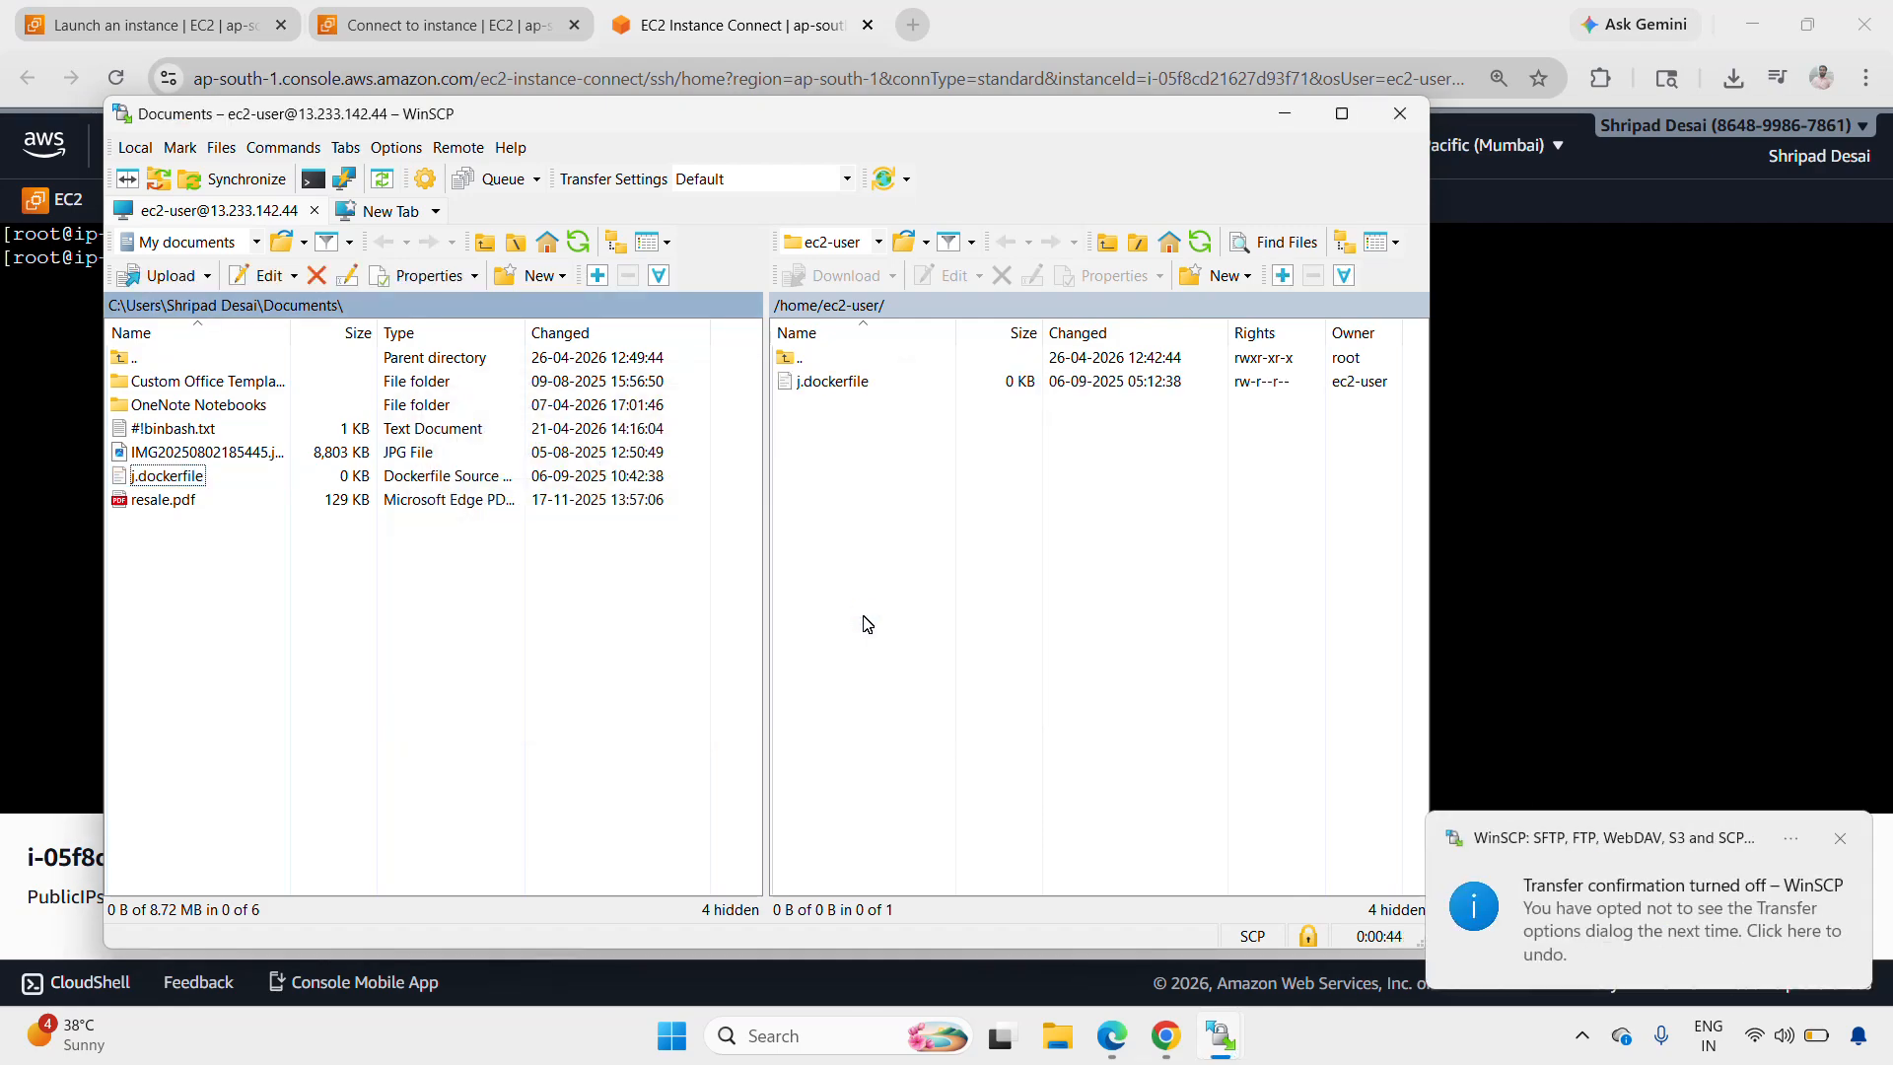
pyautogui.click(1840, 838)
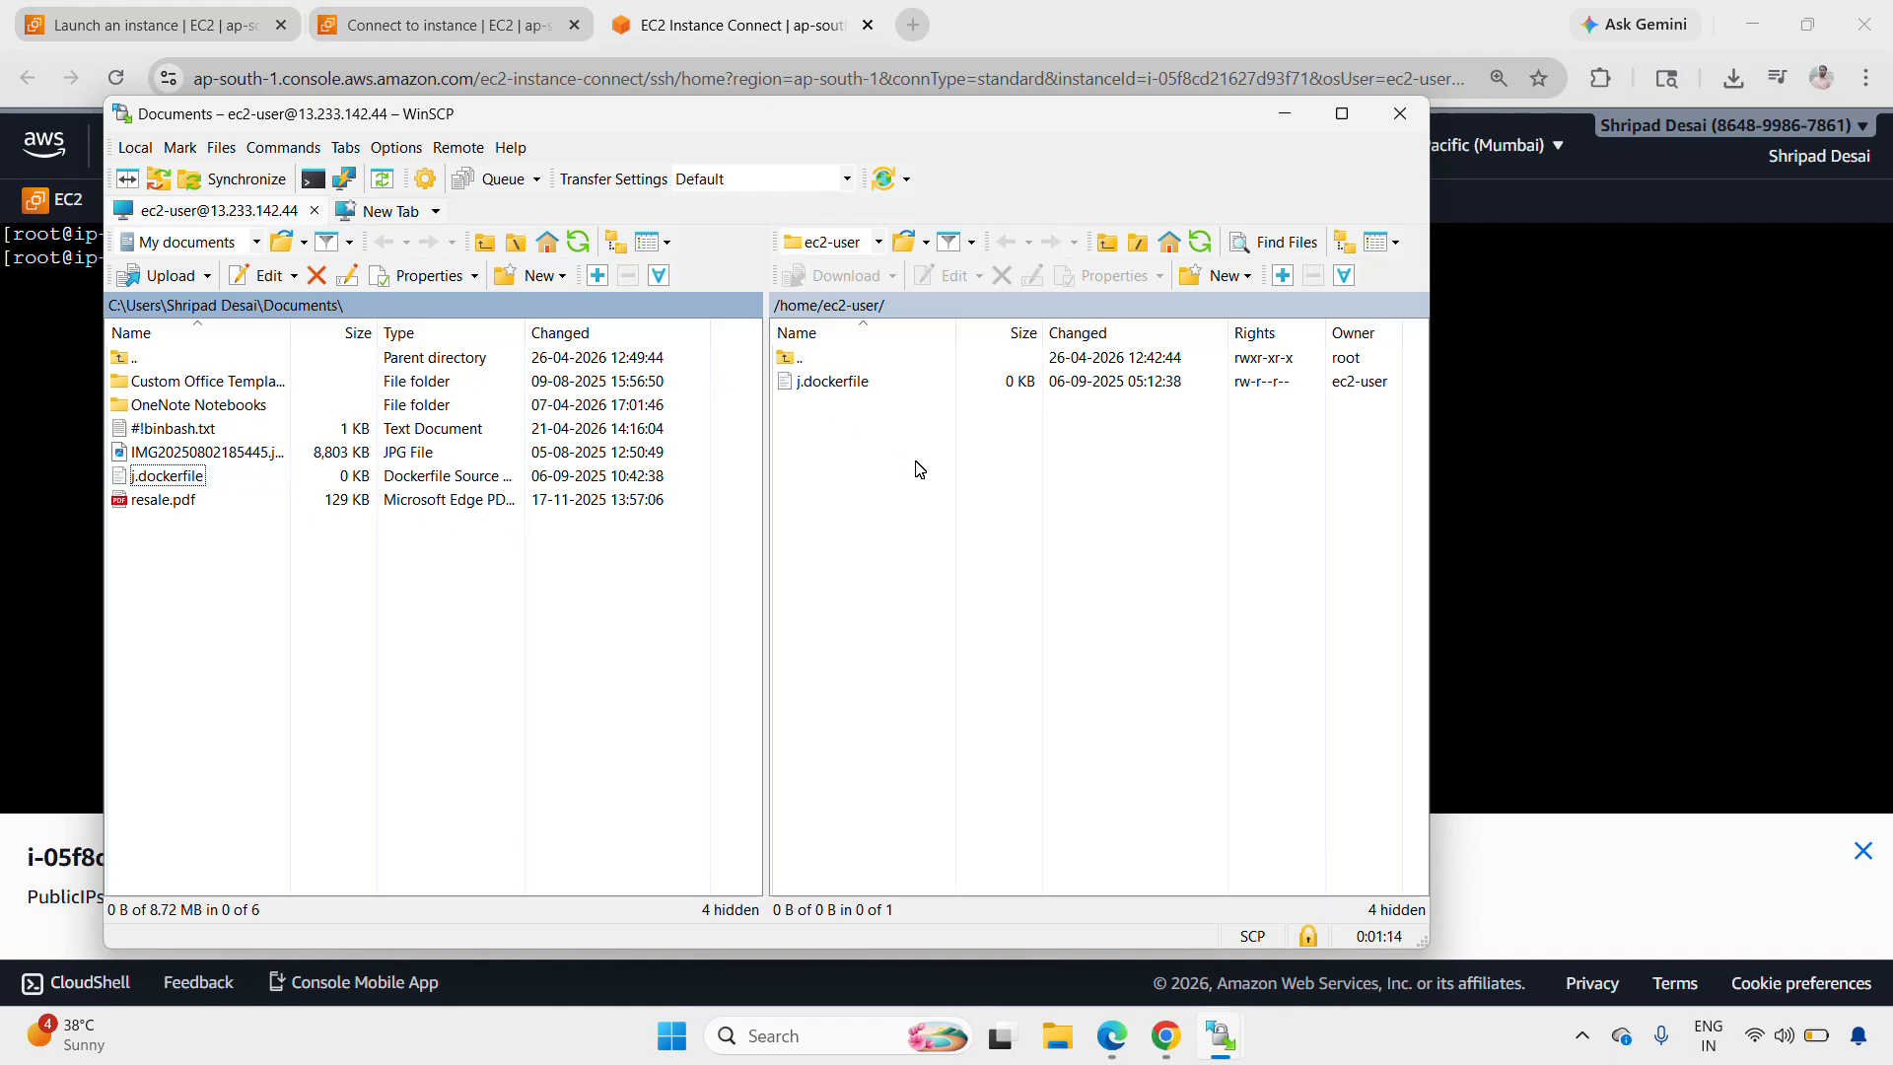
# Step: Minimize WinSCP and list the files in the instance terminal to check the j.dockerfile upload
pyautogui.click(1284, 115)
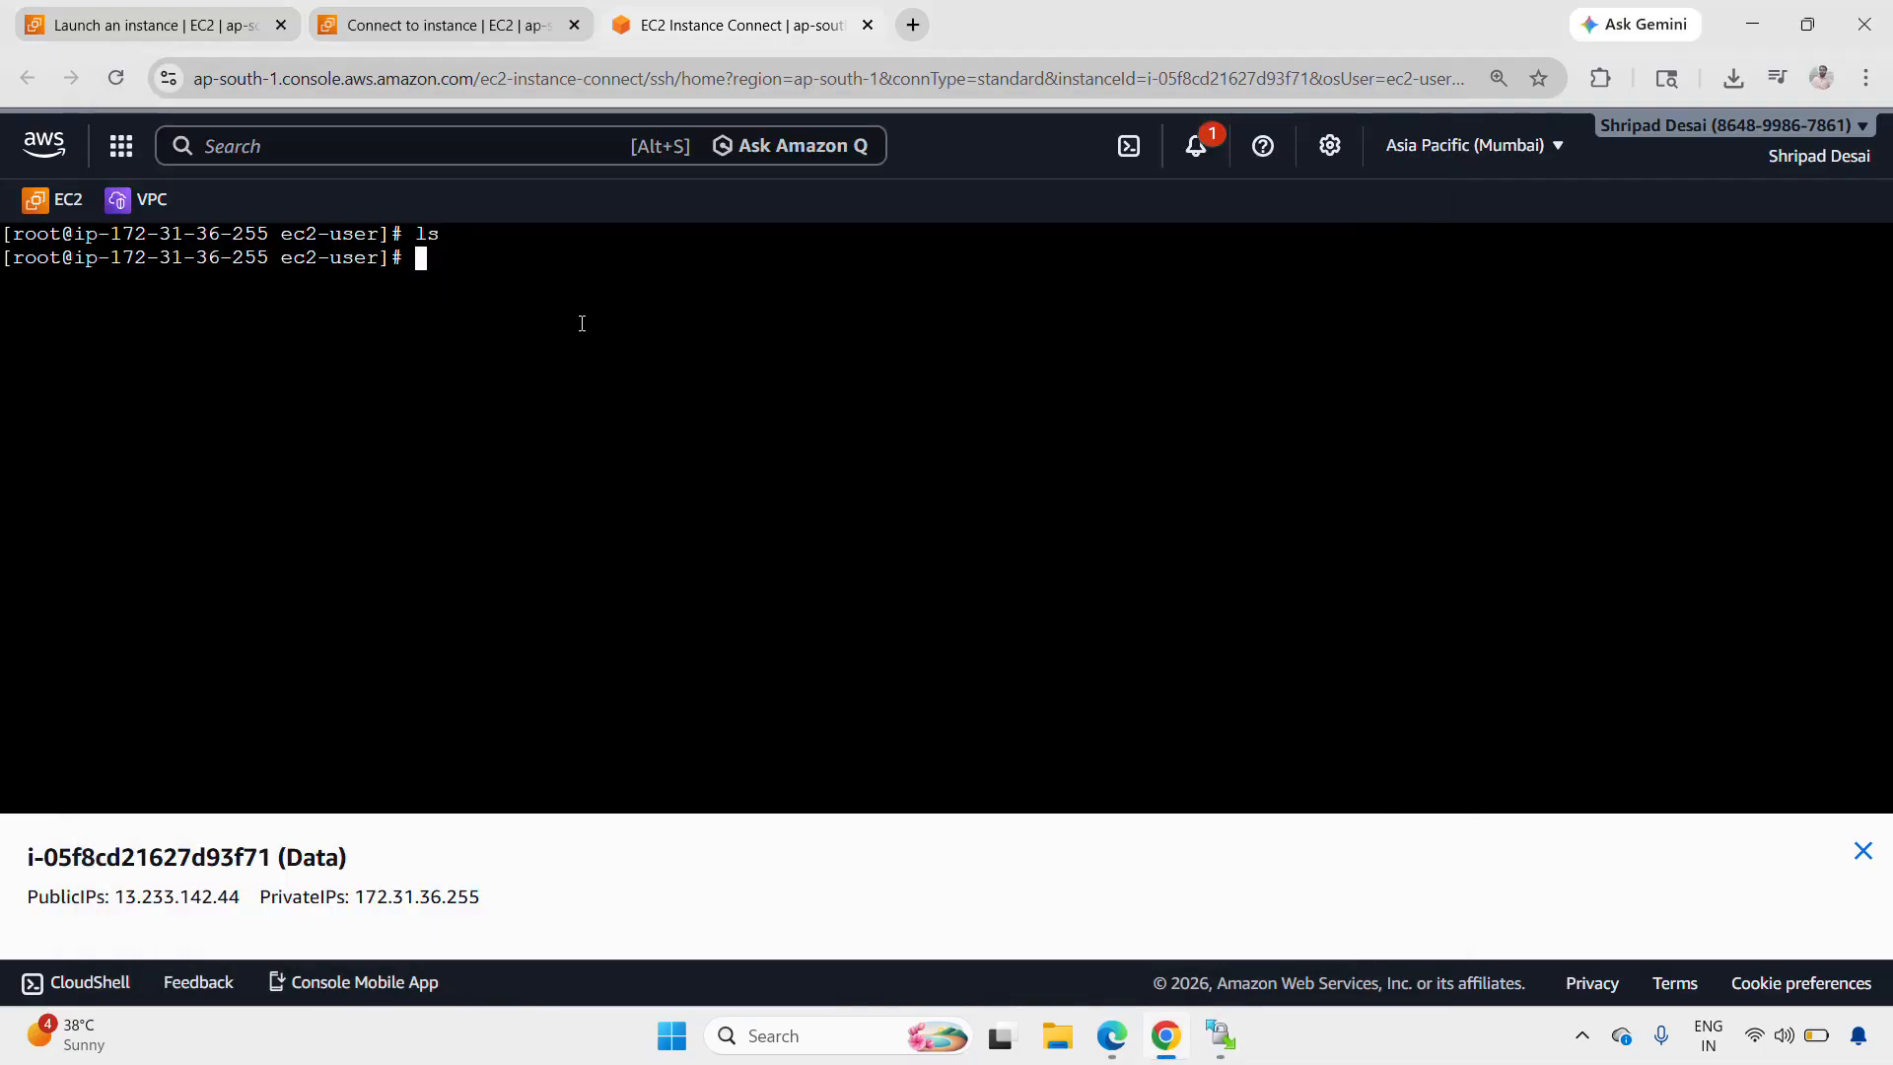
pyautogui.write('ls')
pyautogui.press('Return')
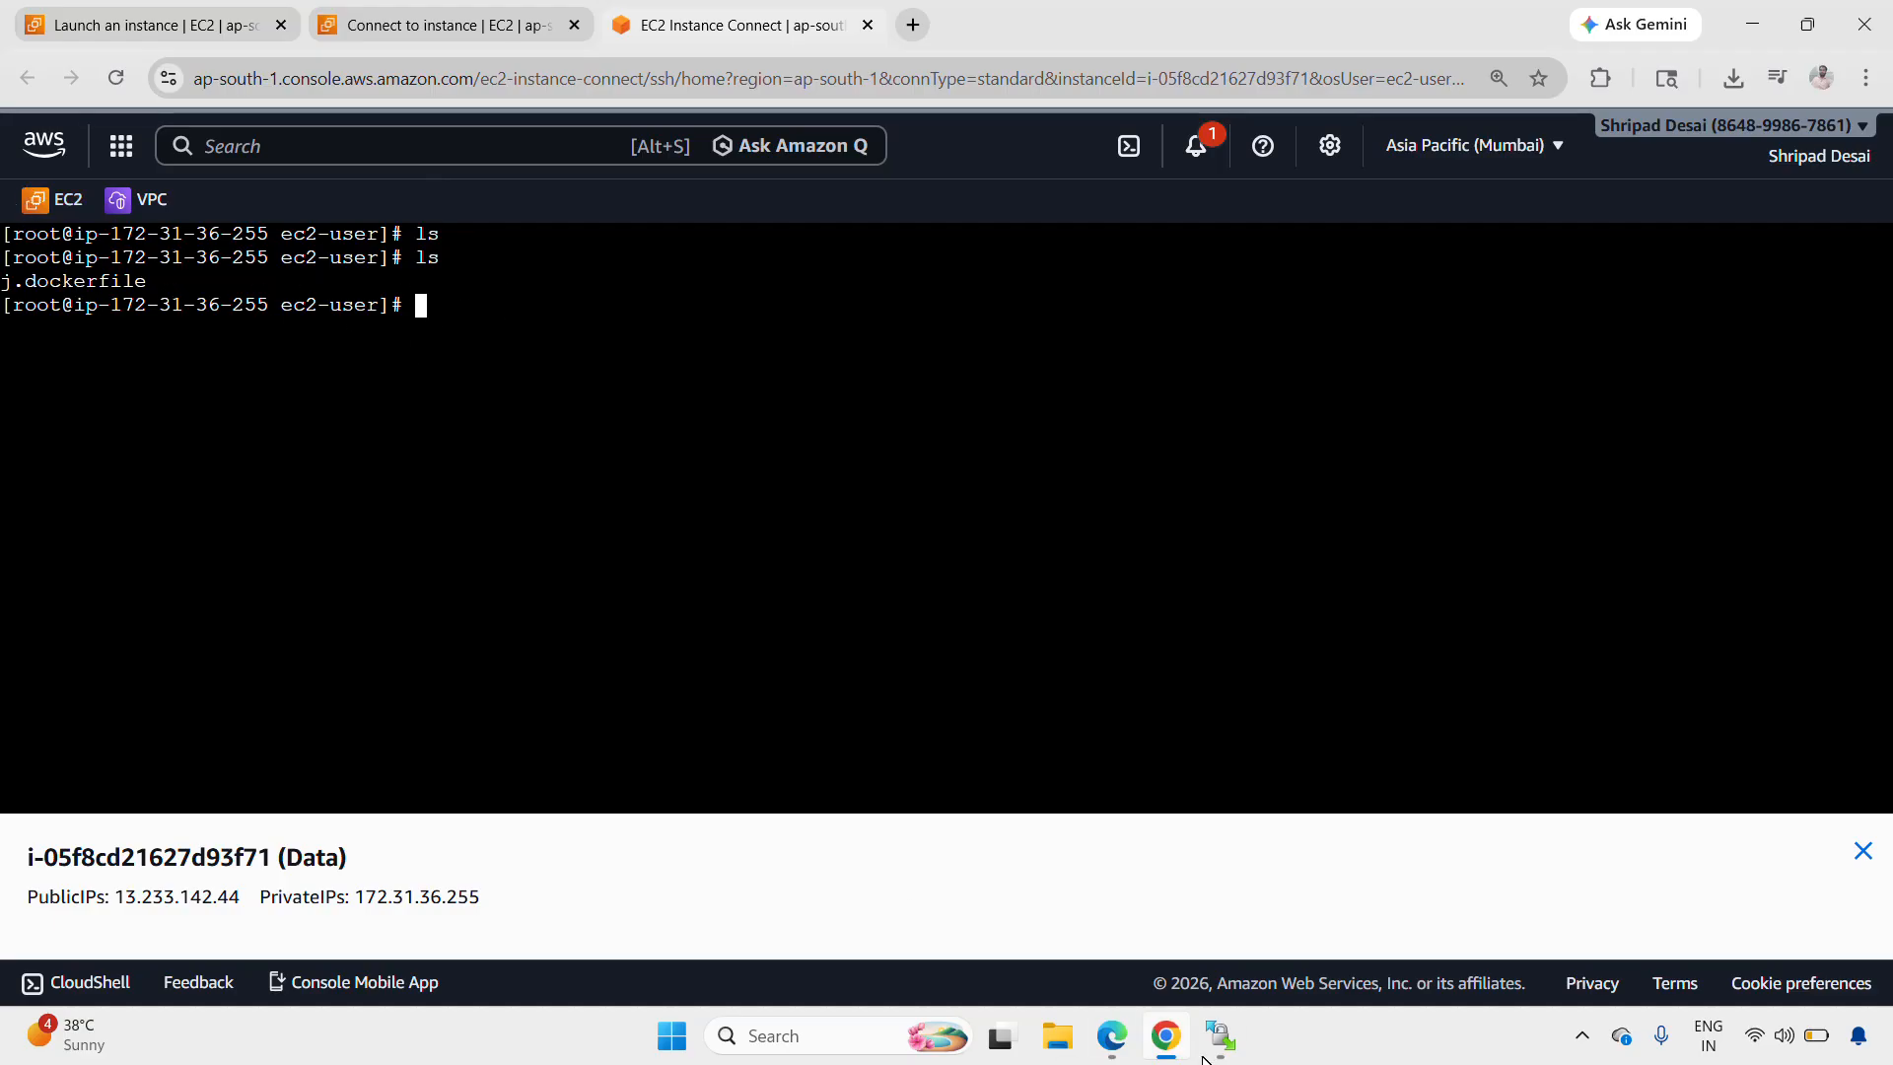
# Step: Return to WinSCP and upload #!binbash.txt from the local Documents folder to /home/ec2-user/
pyautogui.moveTo(1208, 1050)
pyautogui.click(1312, 936)
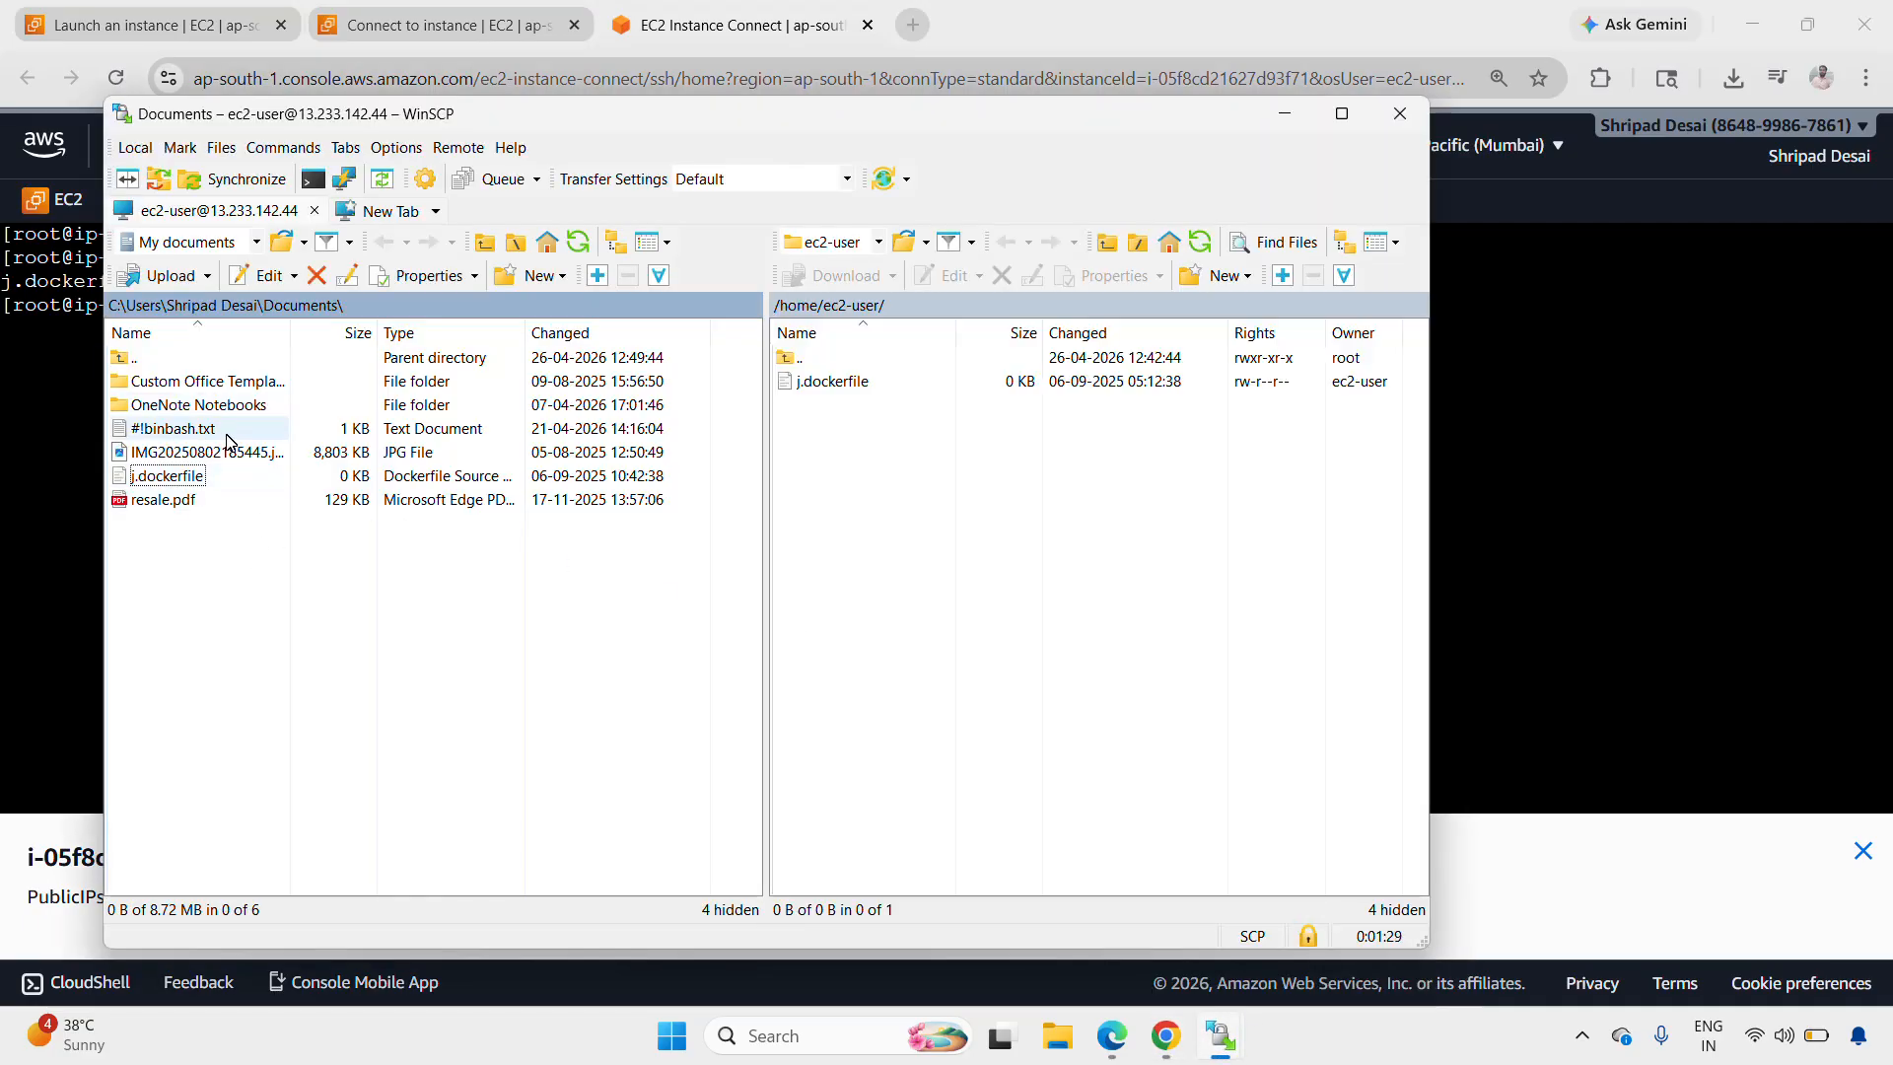
pyautogui.moveTo(236, 439); pyautogui.dragTo(859, 462)
pyautogui.click(308, 514)
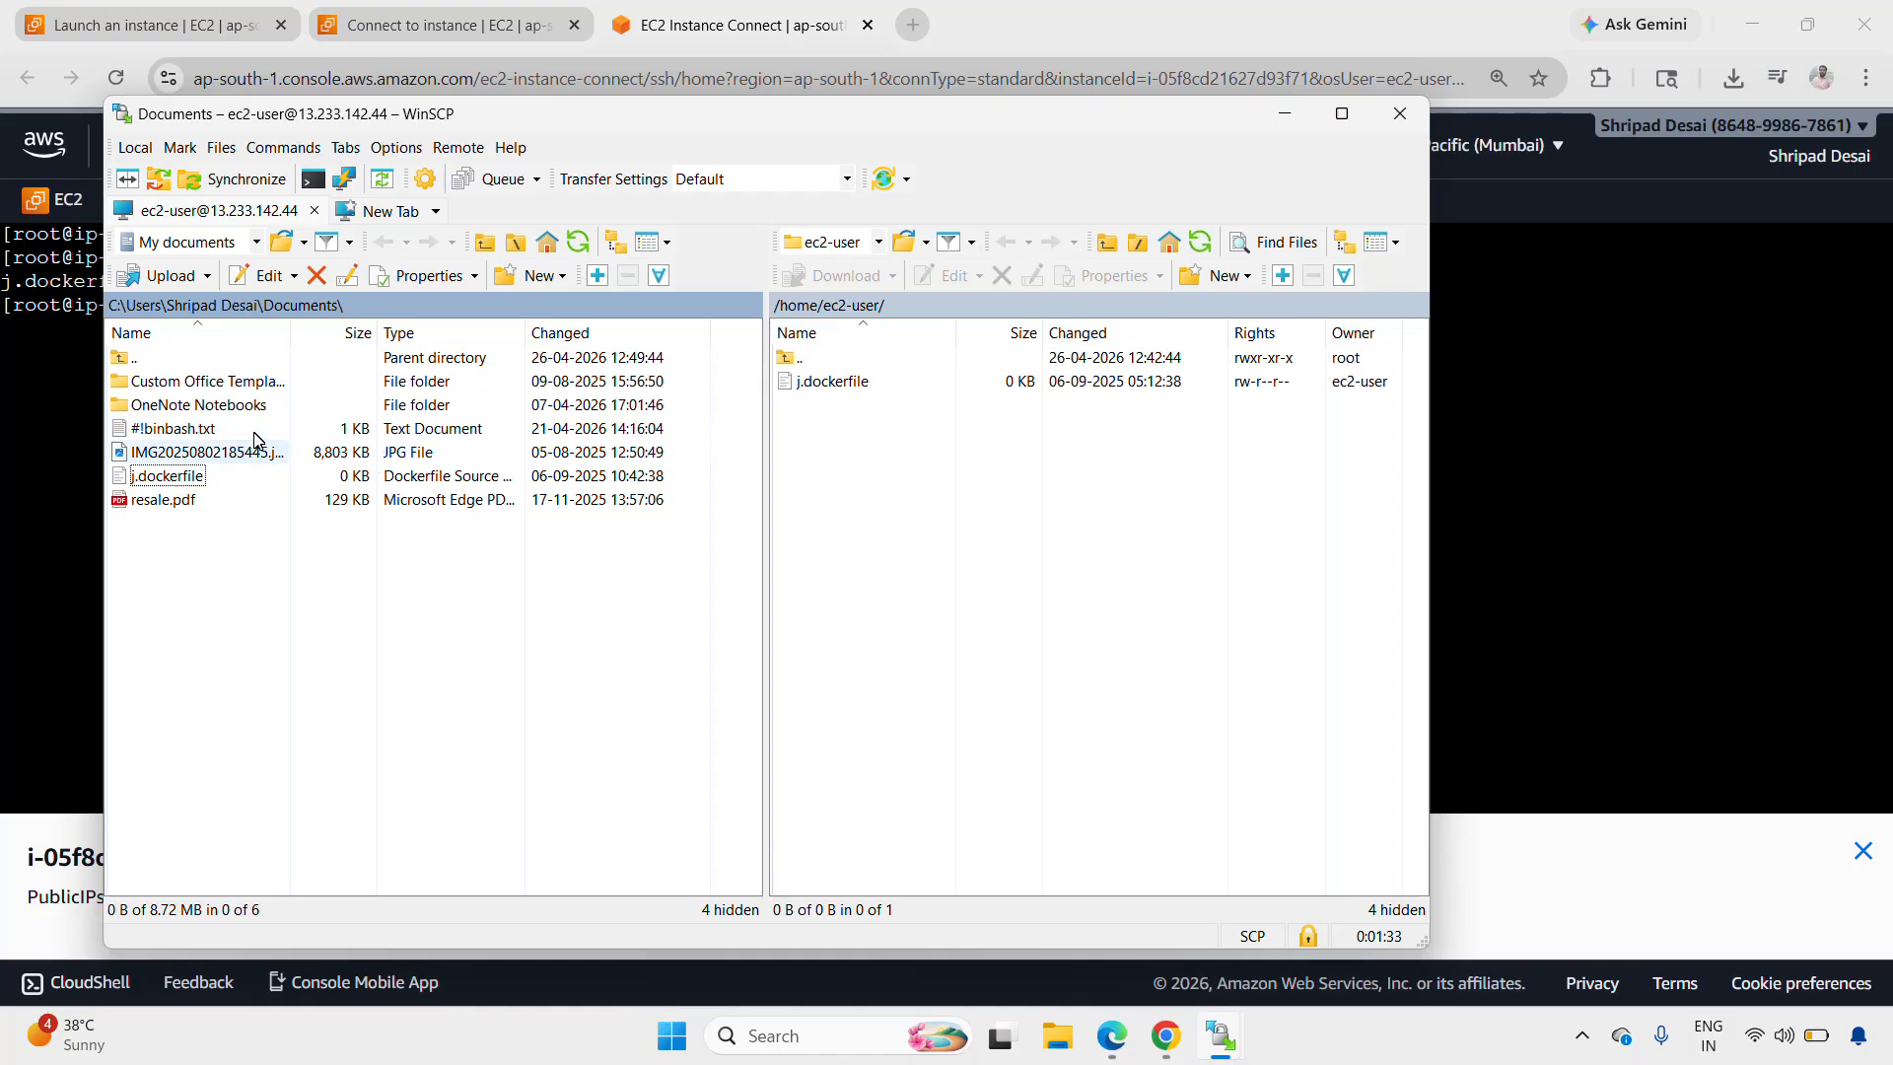
pyautogui.moveTo(202, 431); pyautogui.dragTo(937, 465)
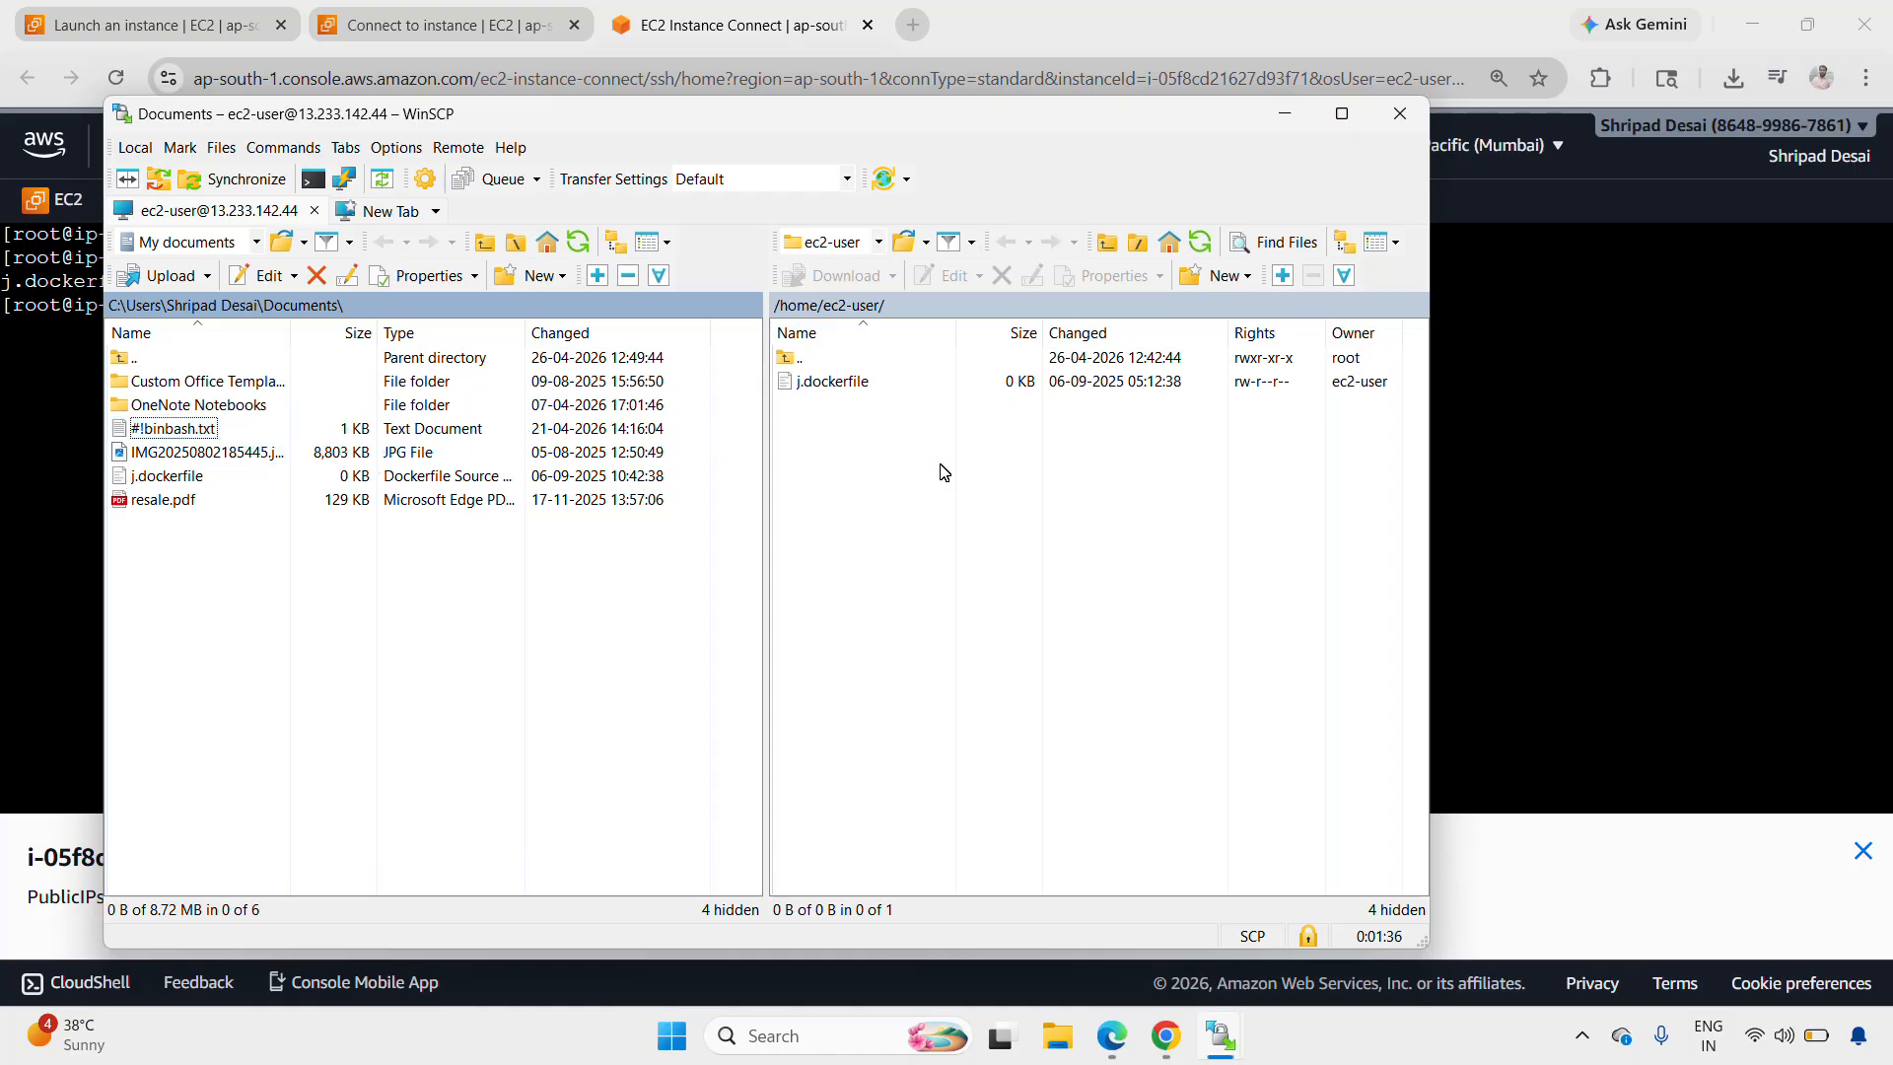
# Step: Minimize WinSCP and list the files in the instance terminal to check the #!binbash.txt upload
pyautogui.click(1285, 114)
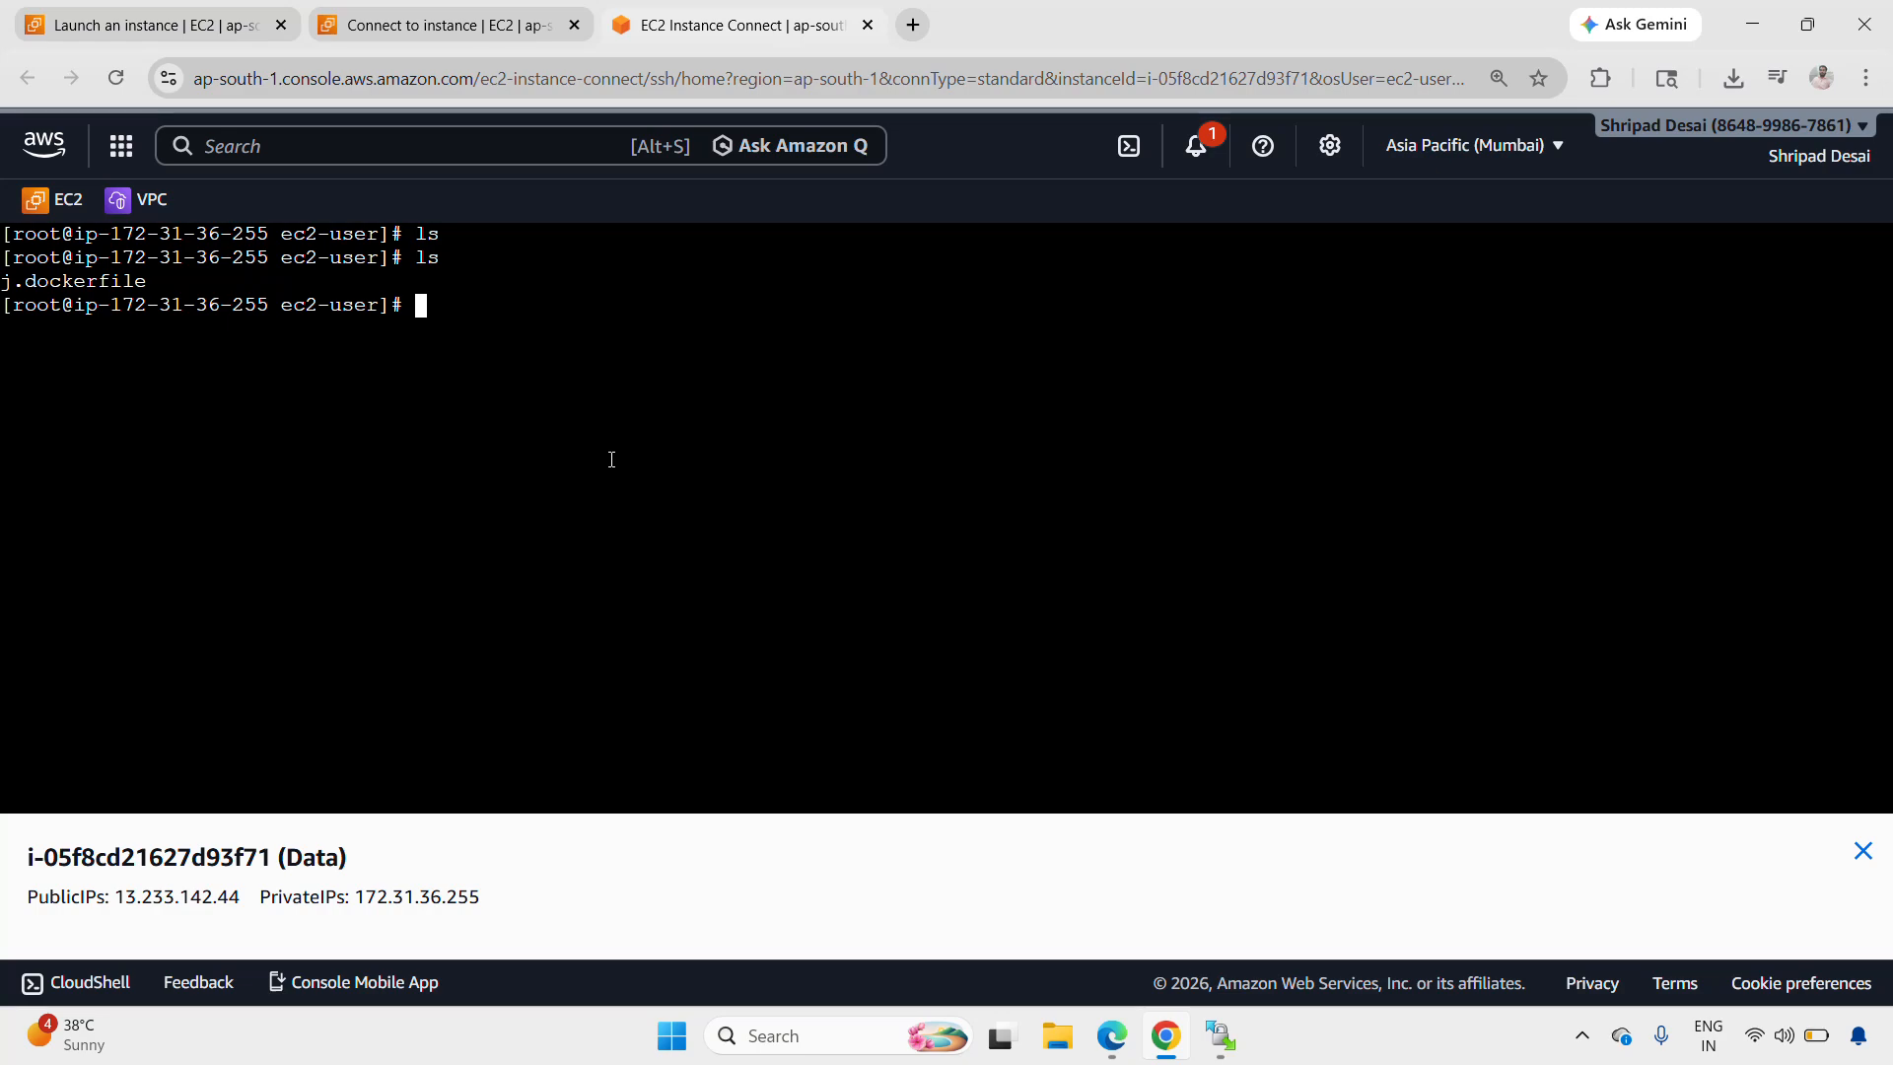
pyautogui.write('ls')
pyautogui.press('Return')
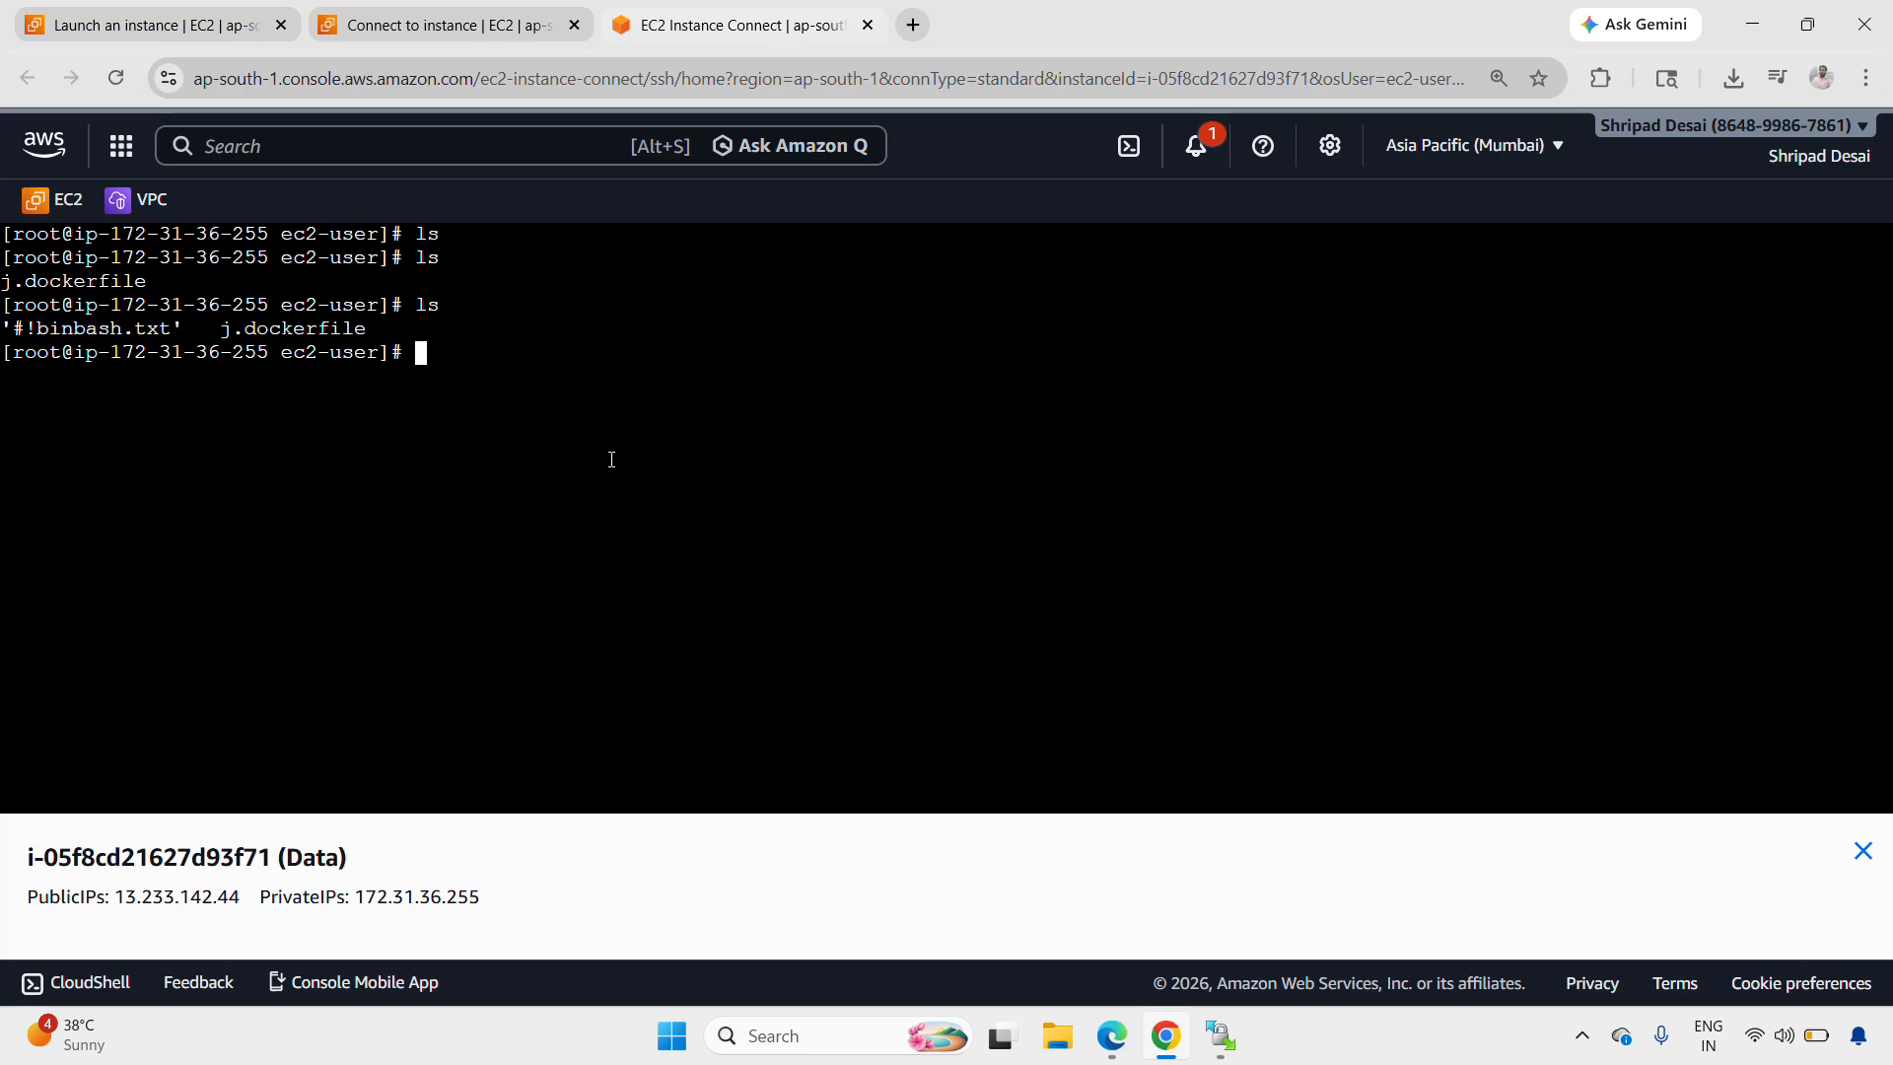
# Step: Examine the remote /home/ec2-user/ folder in WinSCP, and compare it with a fresh file listing in the instance terminal
pyautogui.hotkey('alt', 'Tab')
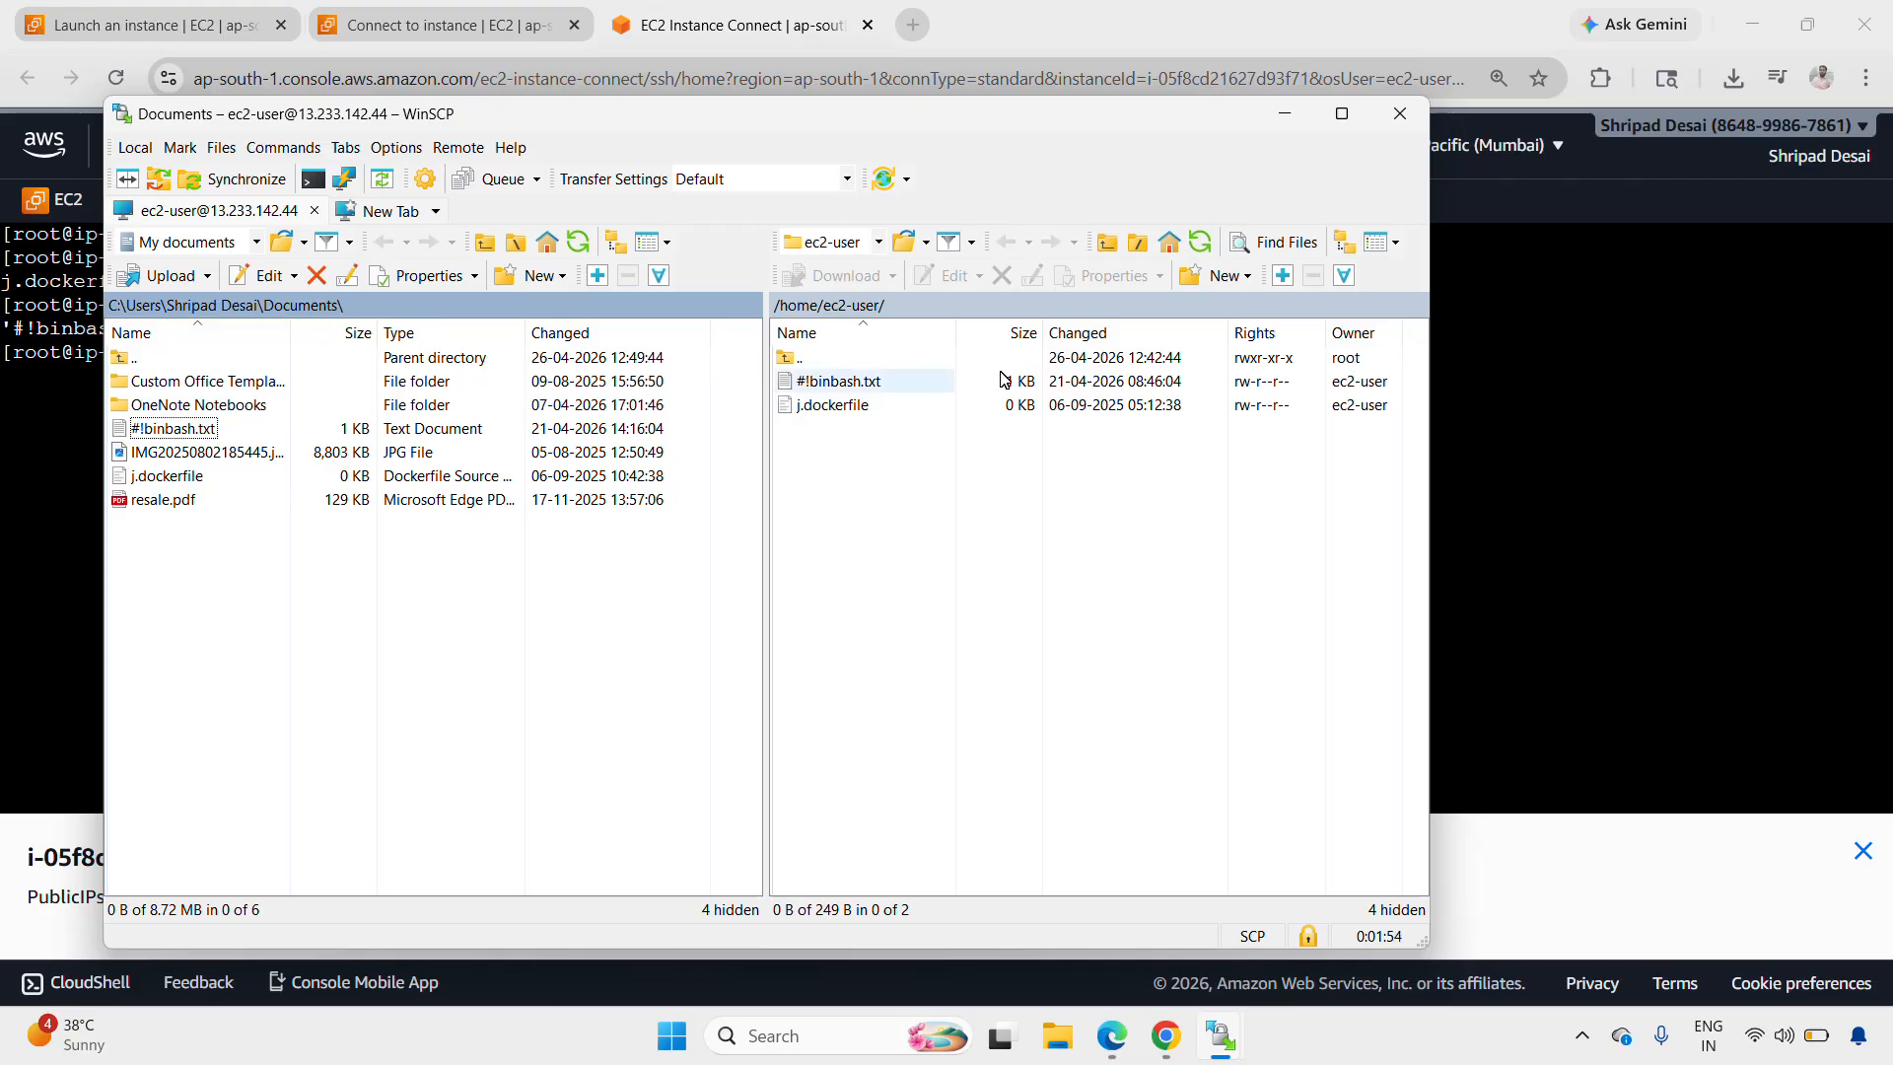
pyautogui.click(1285, 114)
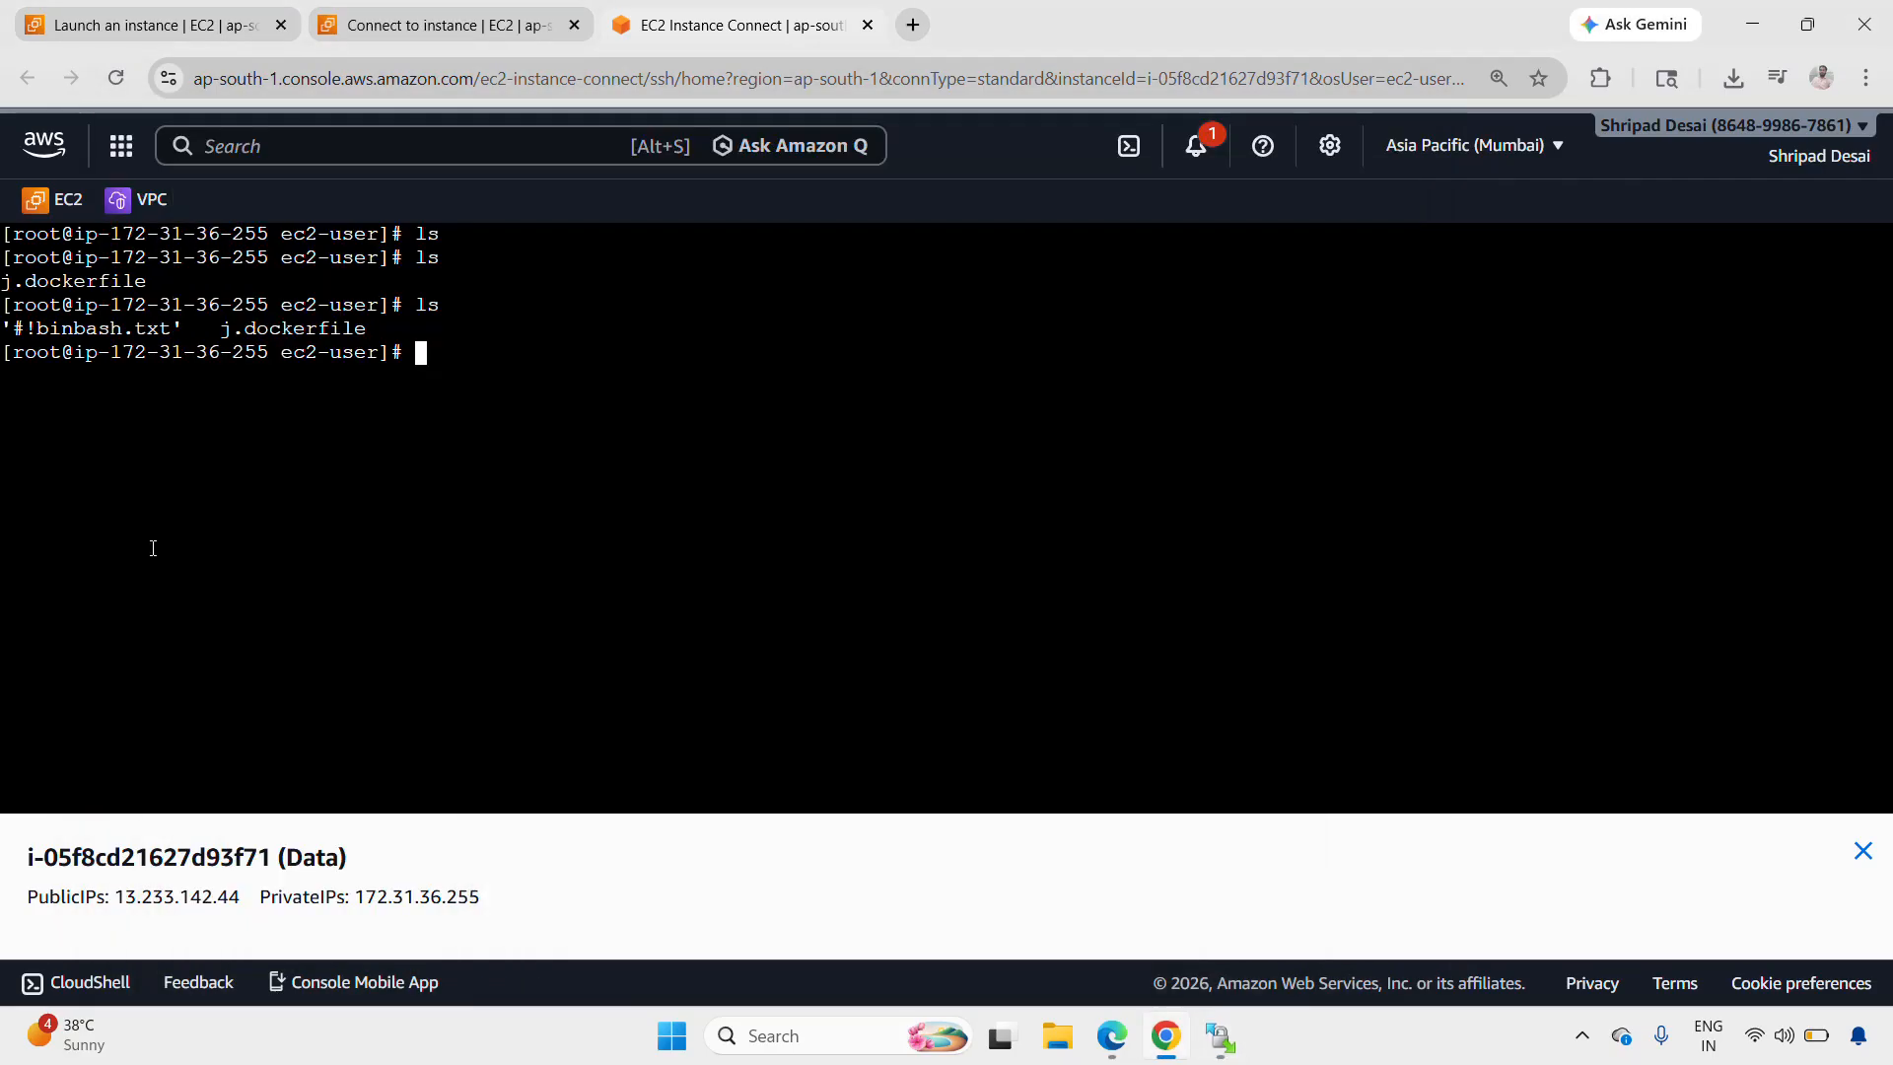
pyautogui.write('ls')
pyautogui.press('Return')
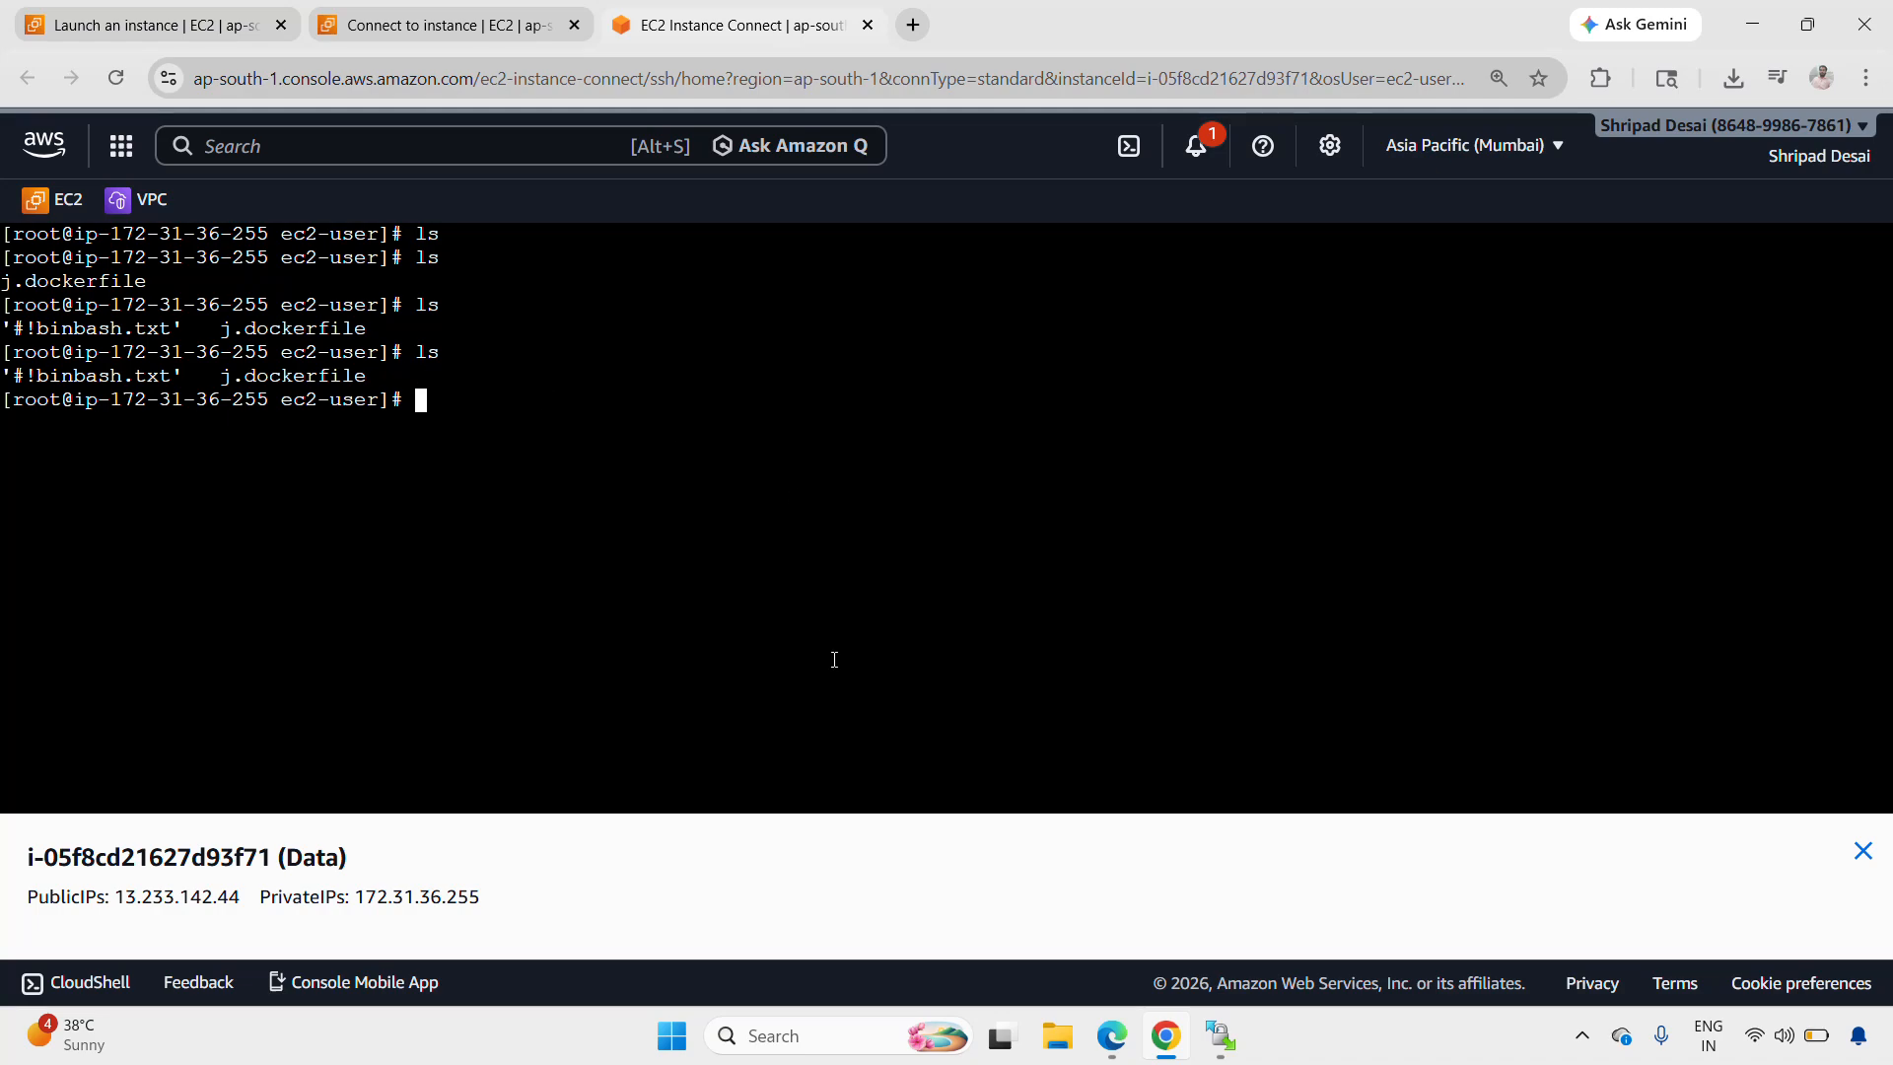
# Step: Return to WinSCP and open the Downloads folder in the local user directory
pyautogui.moveTo(1220, 1035)
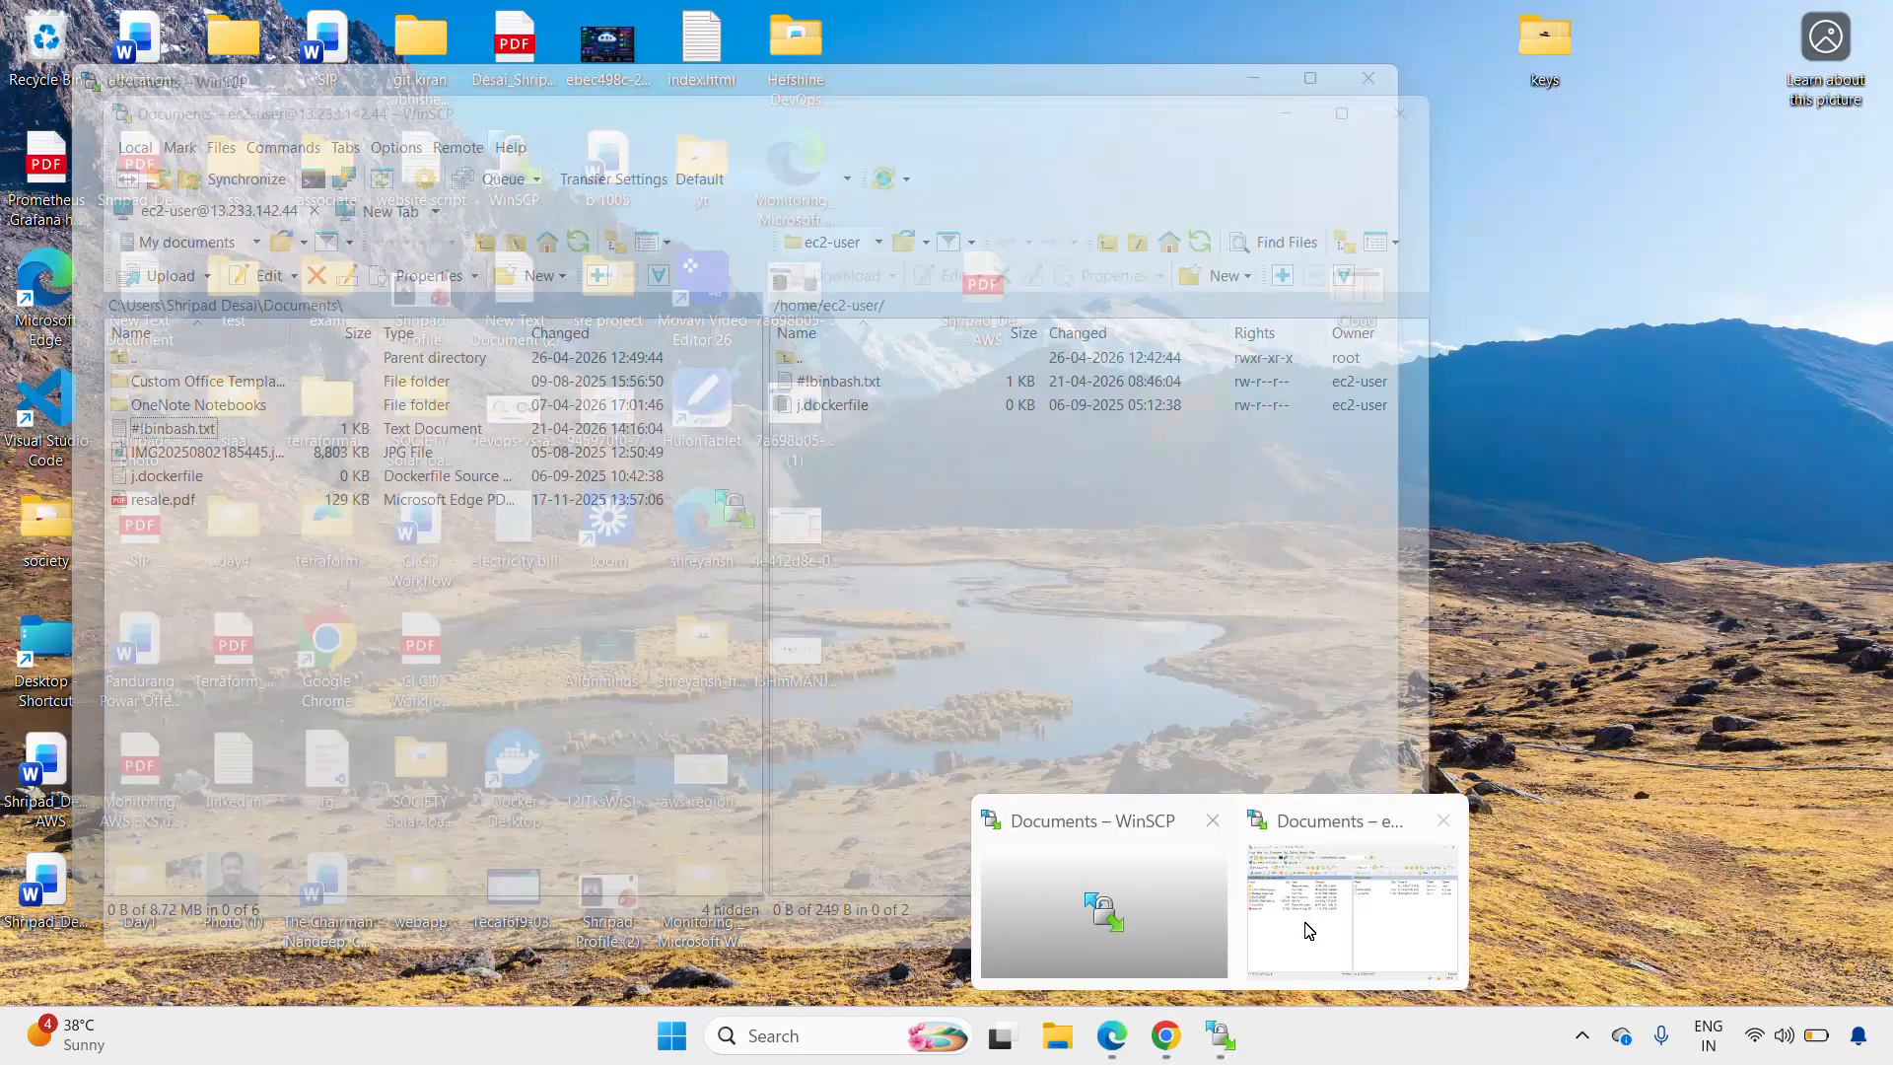
pyautogui.click(1309, 930)
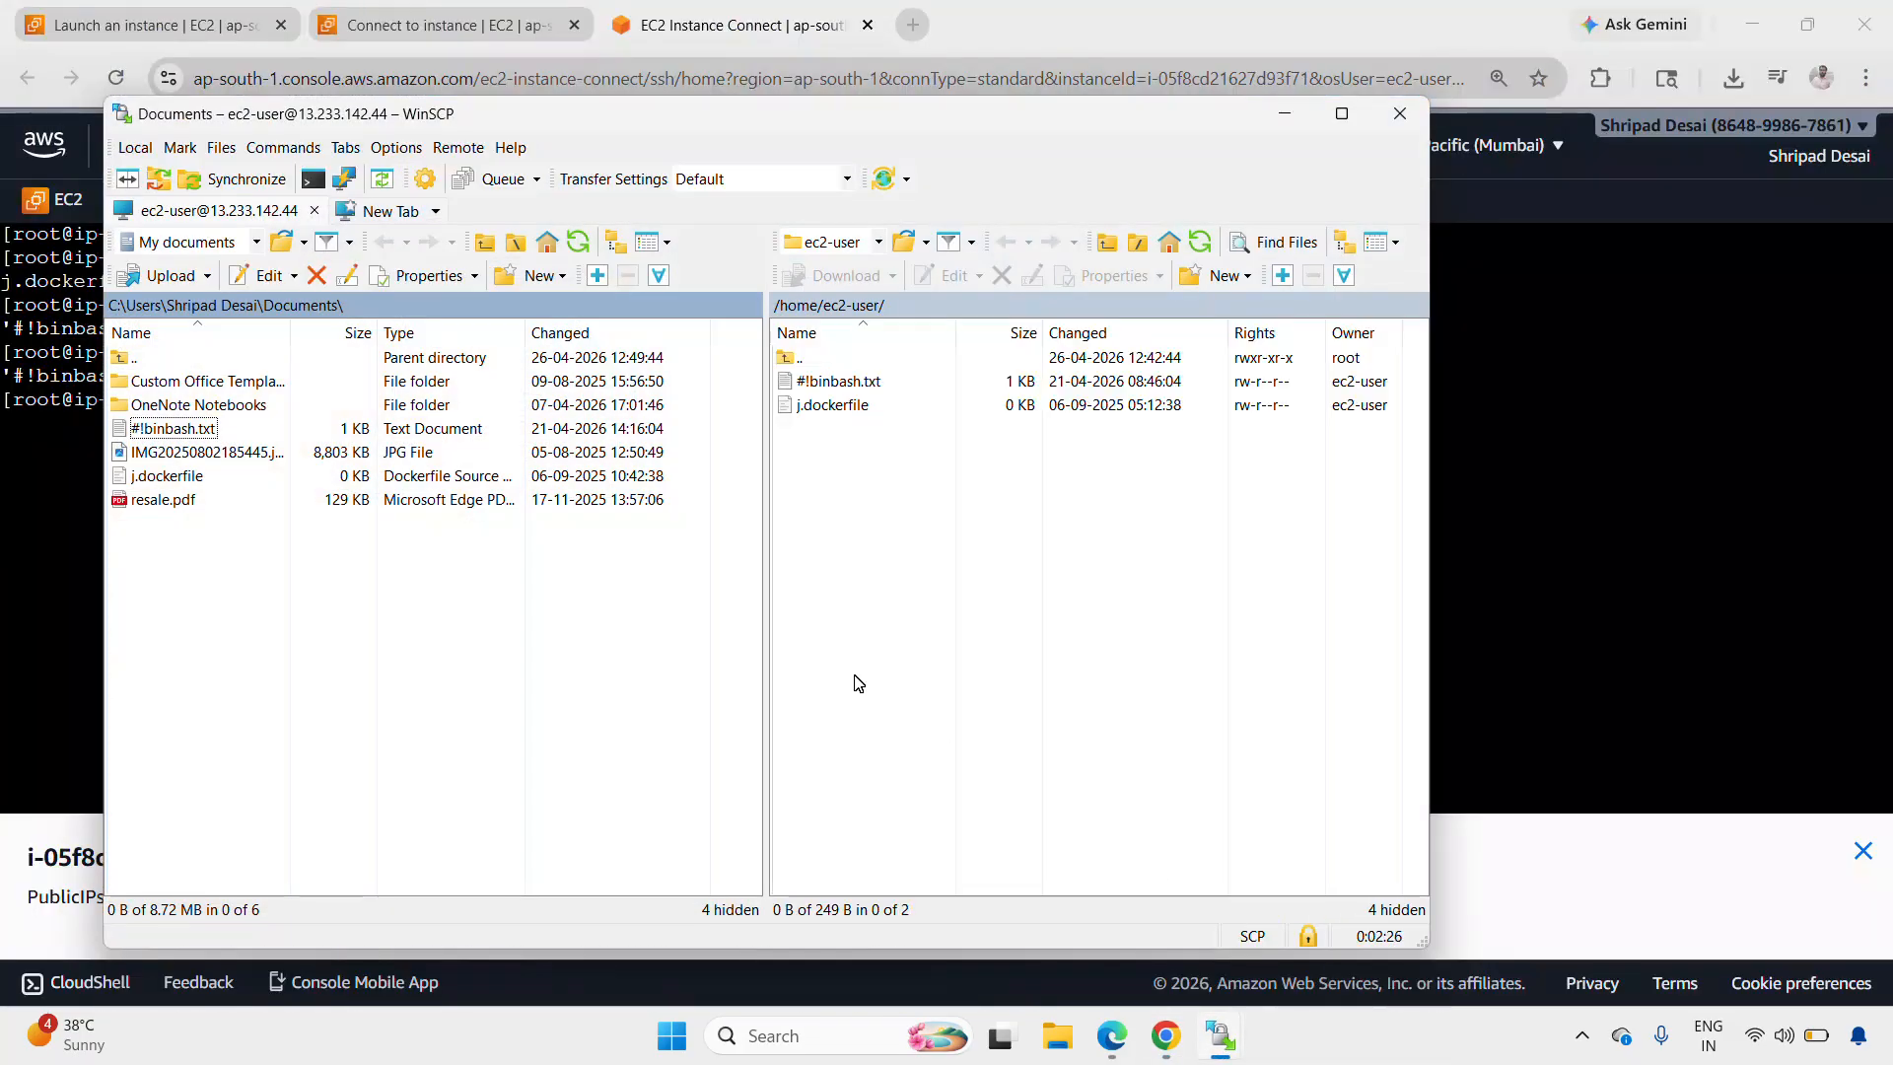
pyautogui.click(118, 360)
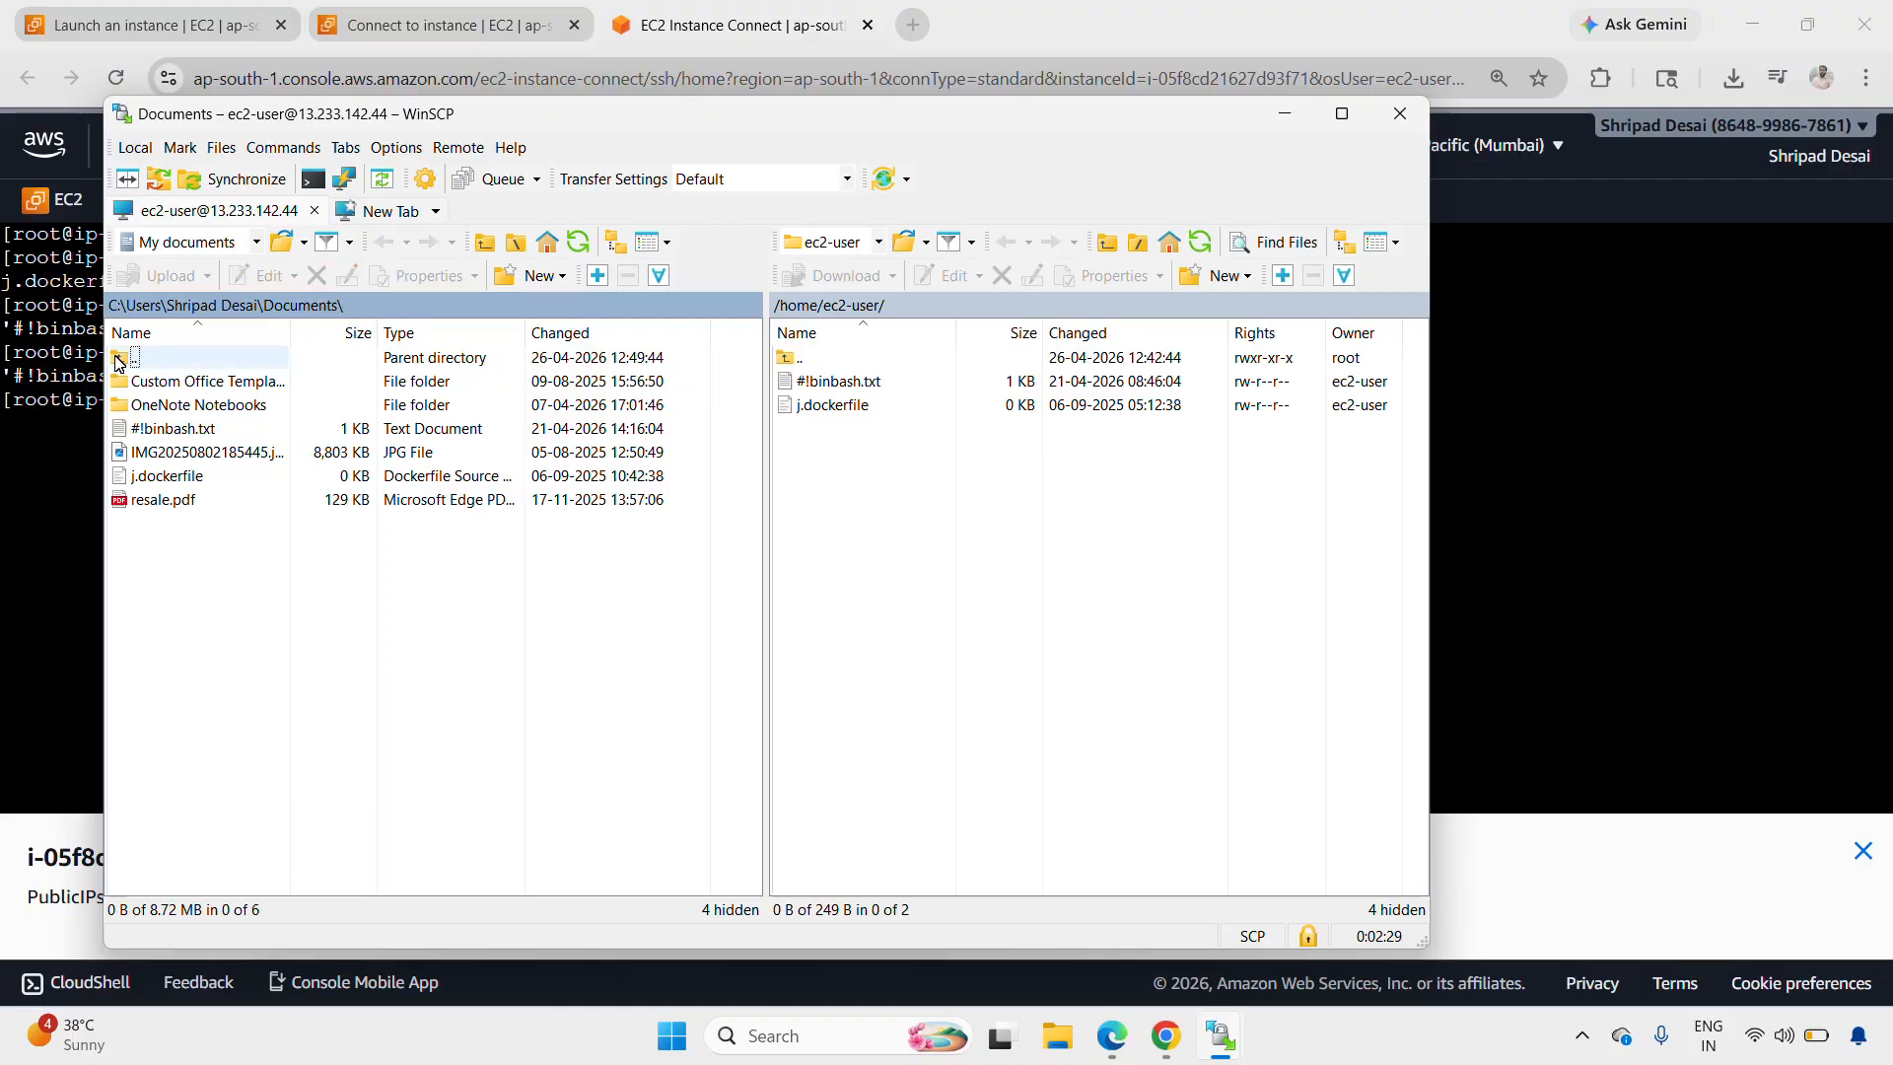
pyautogui.click(234, 309)
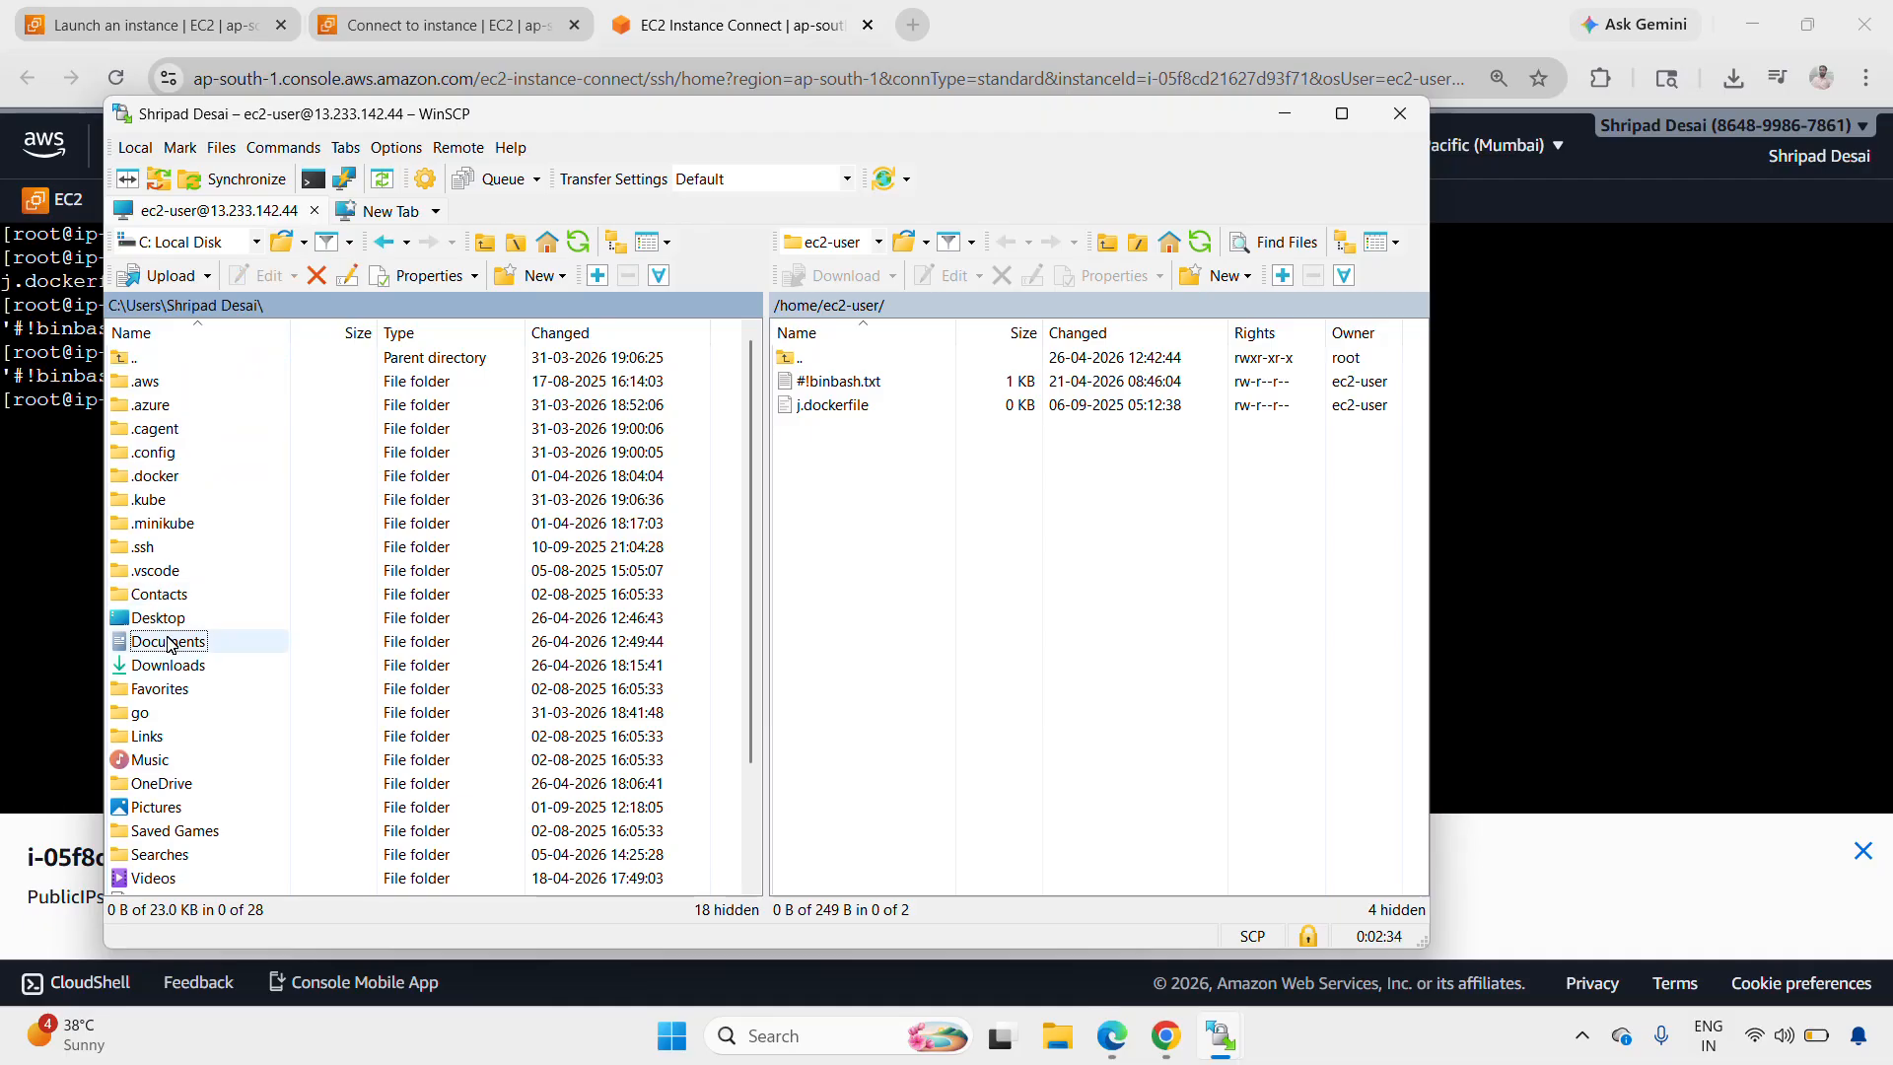
pyautogui.click(169, 668)
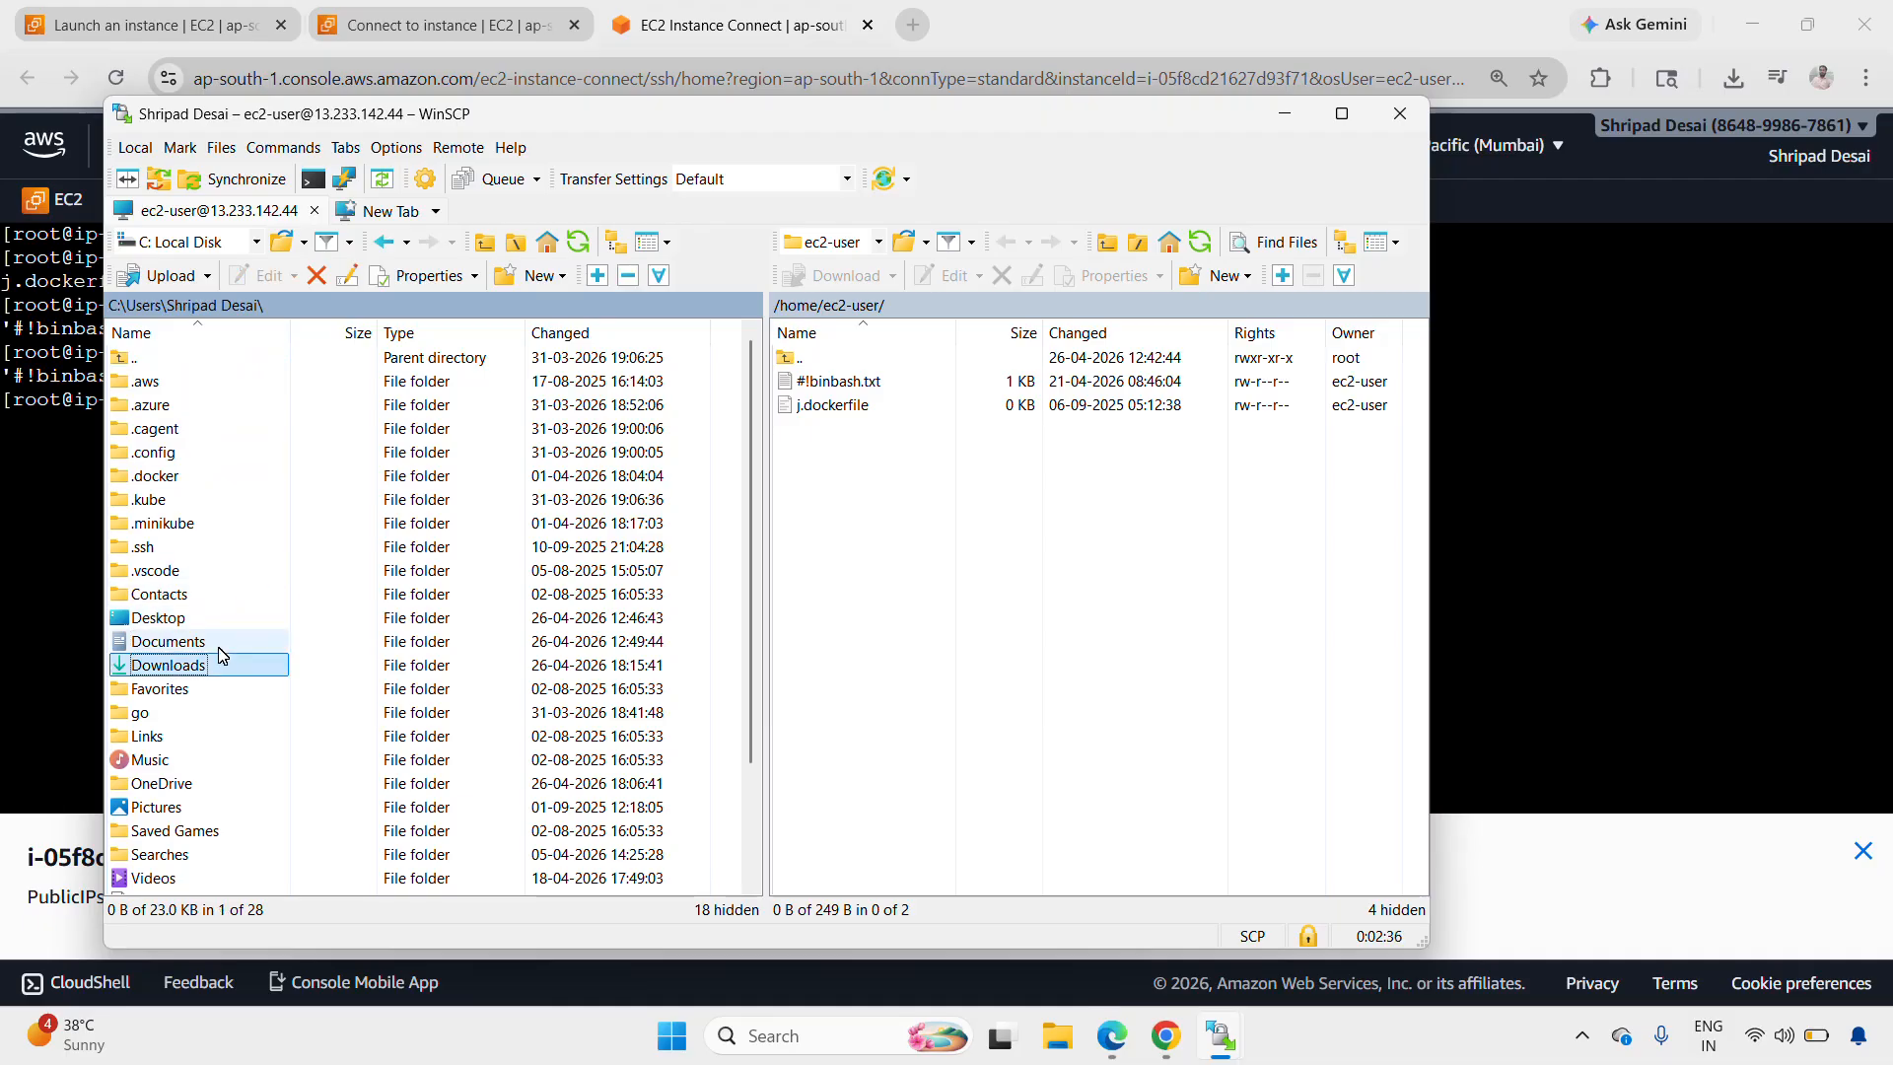
pyautogui.doubleClick(170, 668)
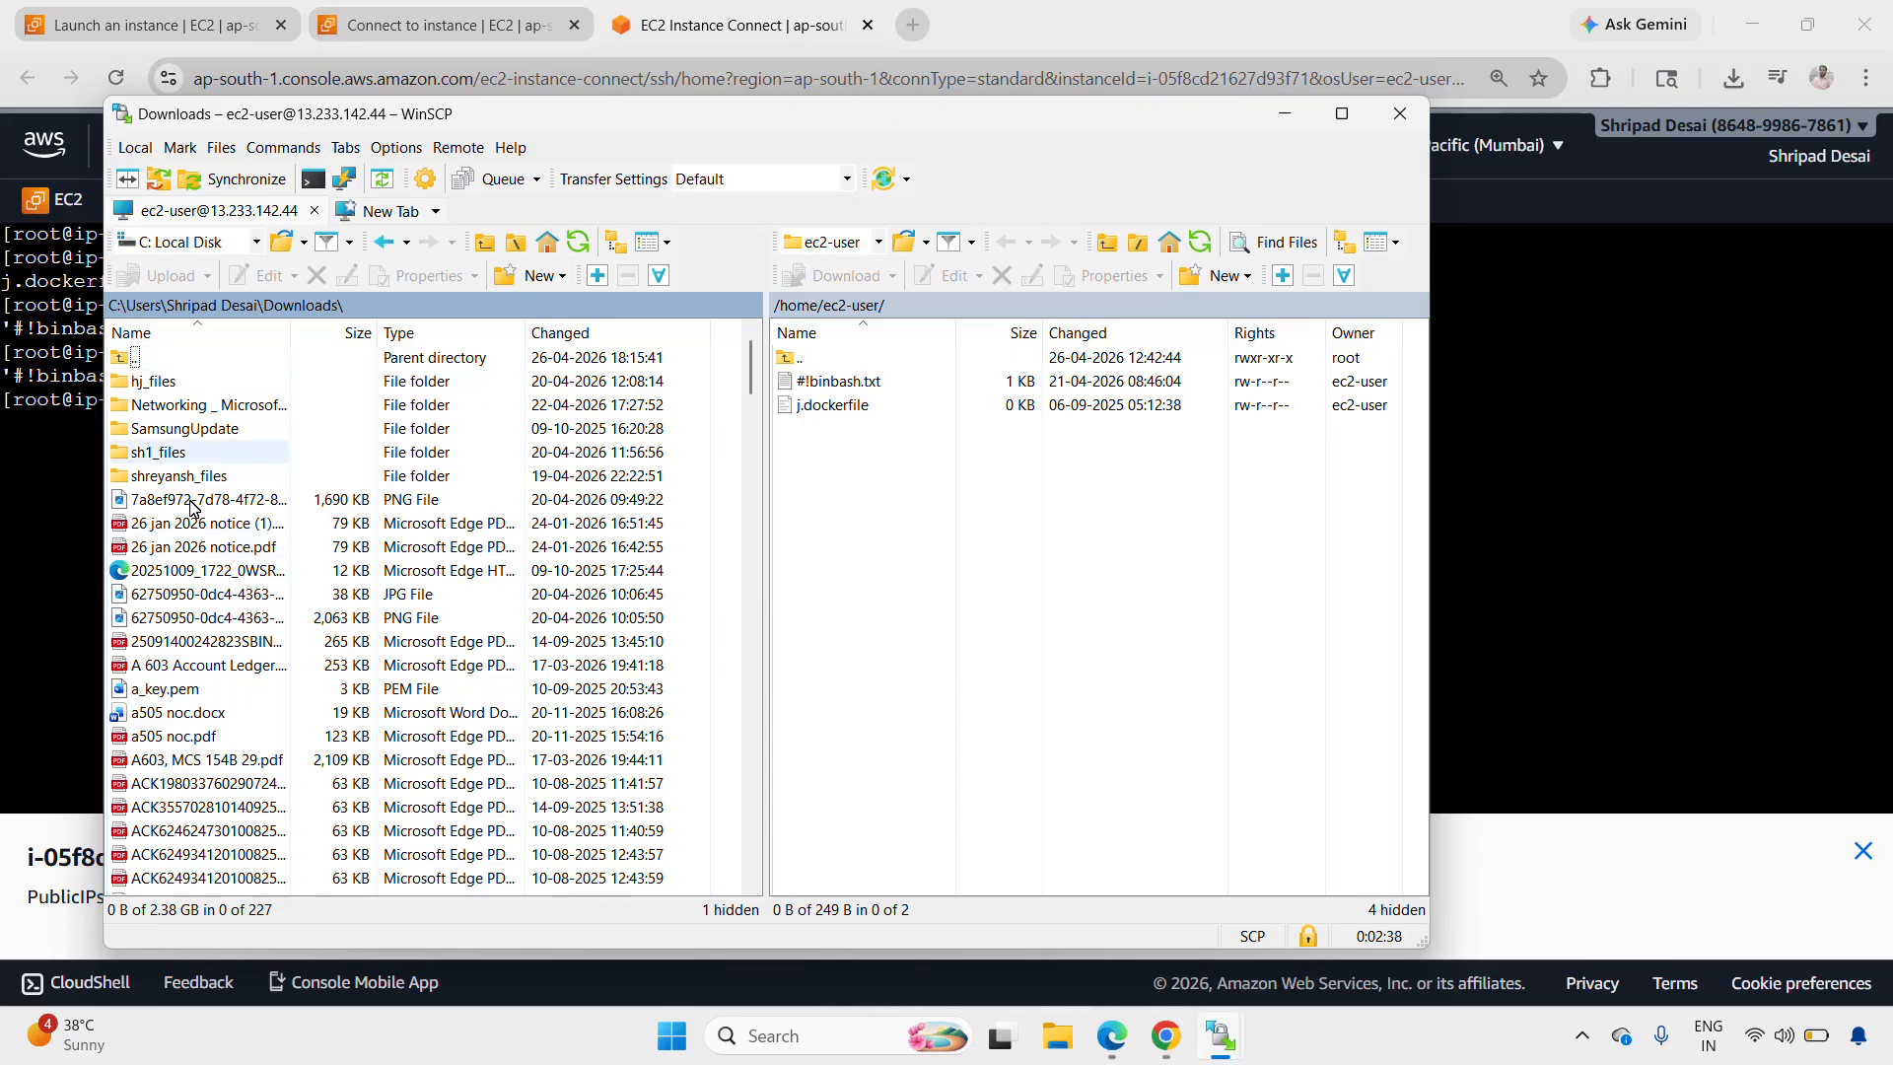
# Step: Upload a_key.pem from the local Downloads folder to /home/ec2-user/
pyautogui.scroll(-1, 221, 643)
pyautogui.scroll(-5, 221, 643)
pyautogui.scroll(3, 222, 774)
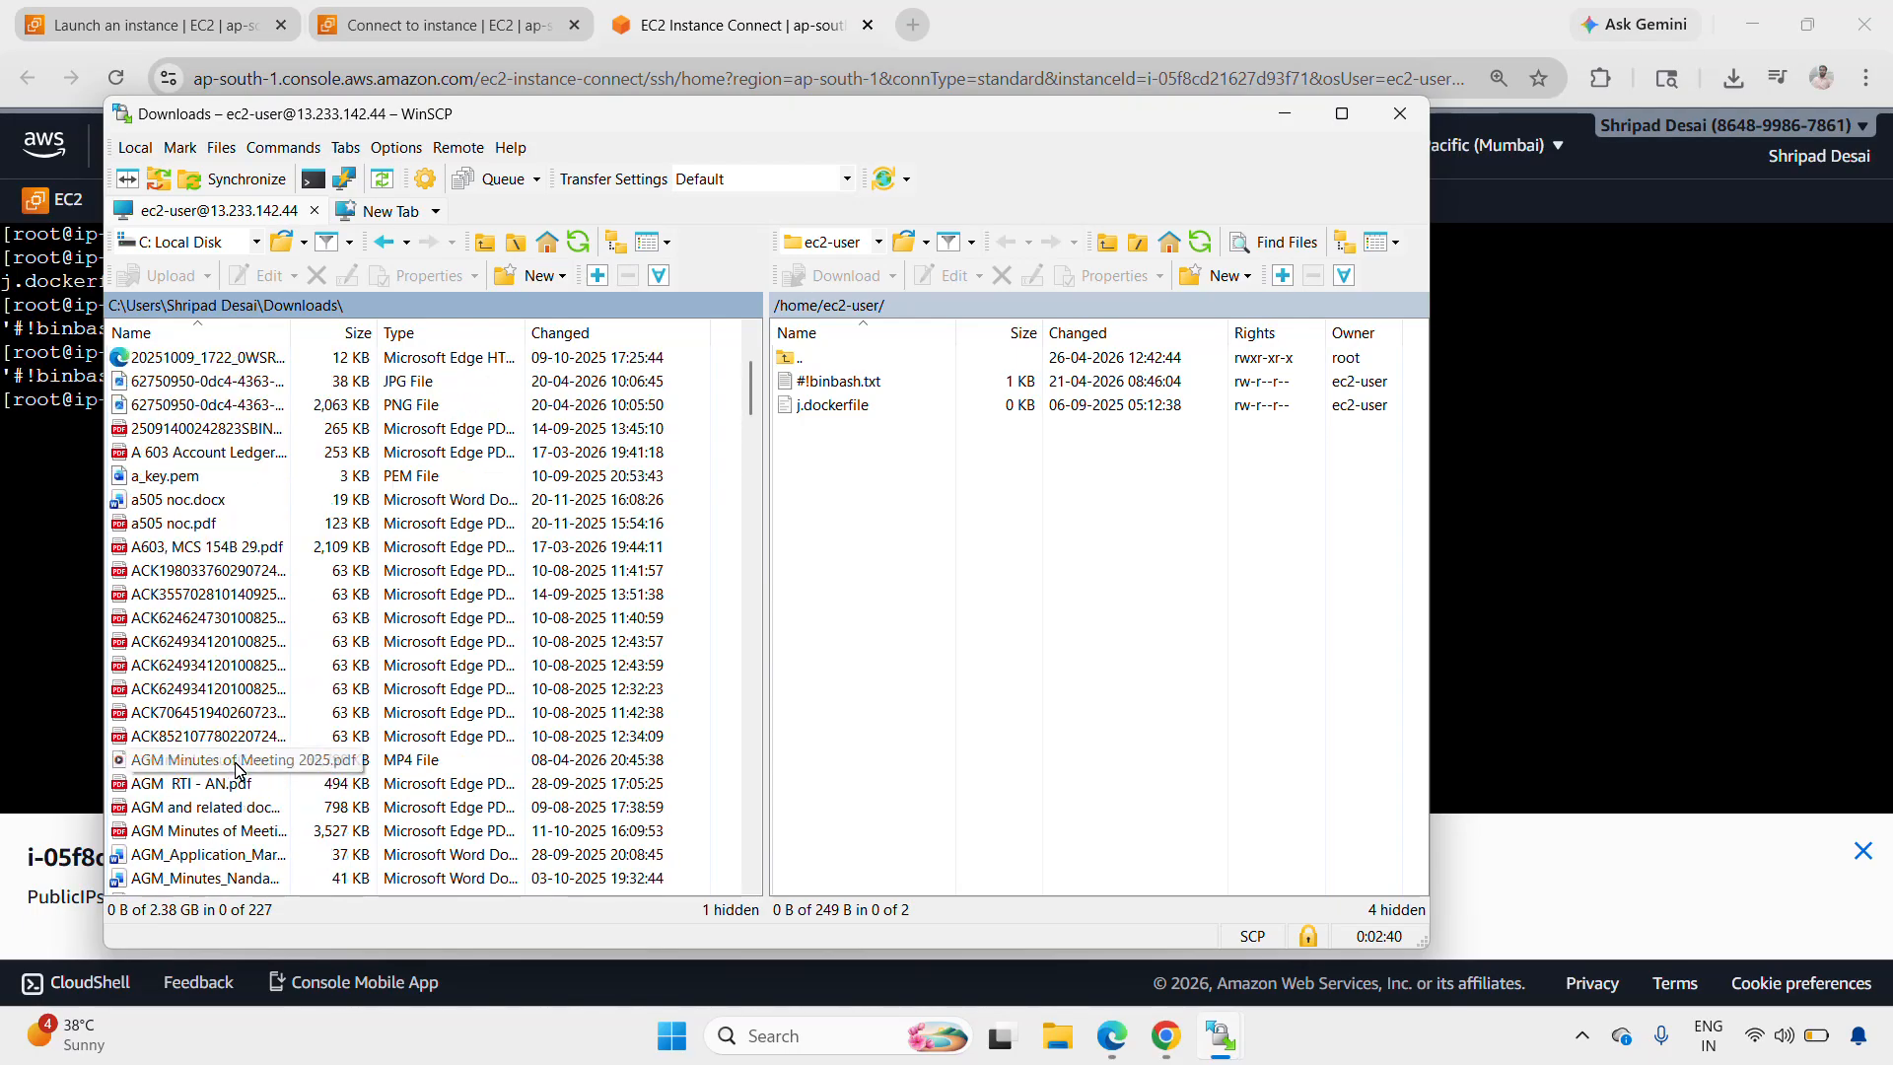
pyautogui.click(193, 477)
pyautogui.scroll(-14, 235, 751)
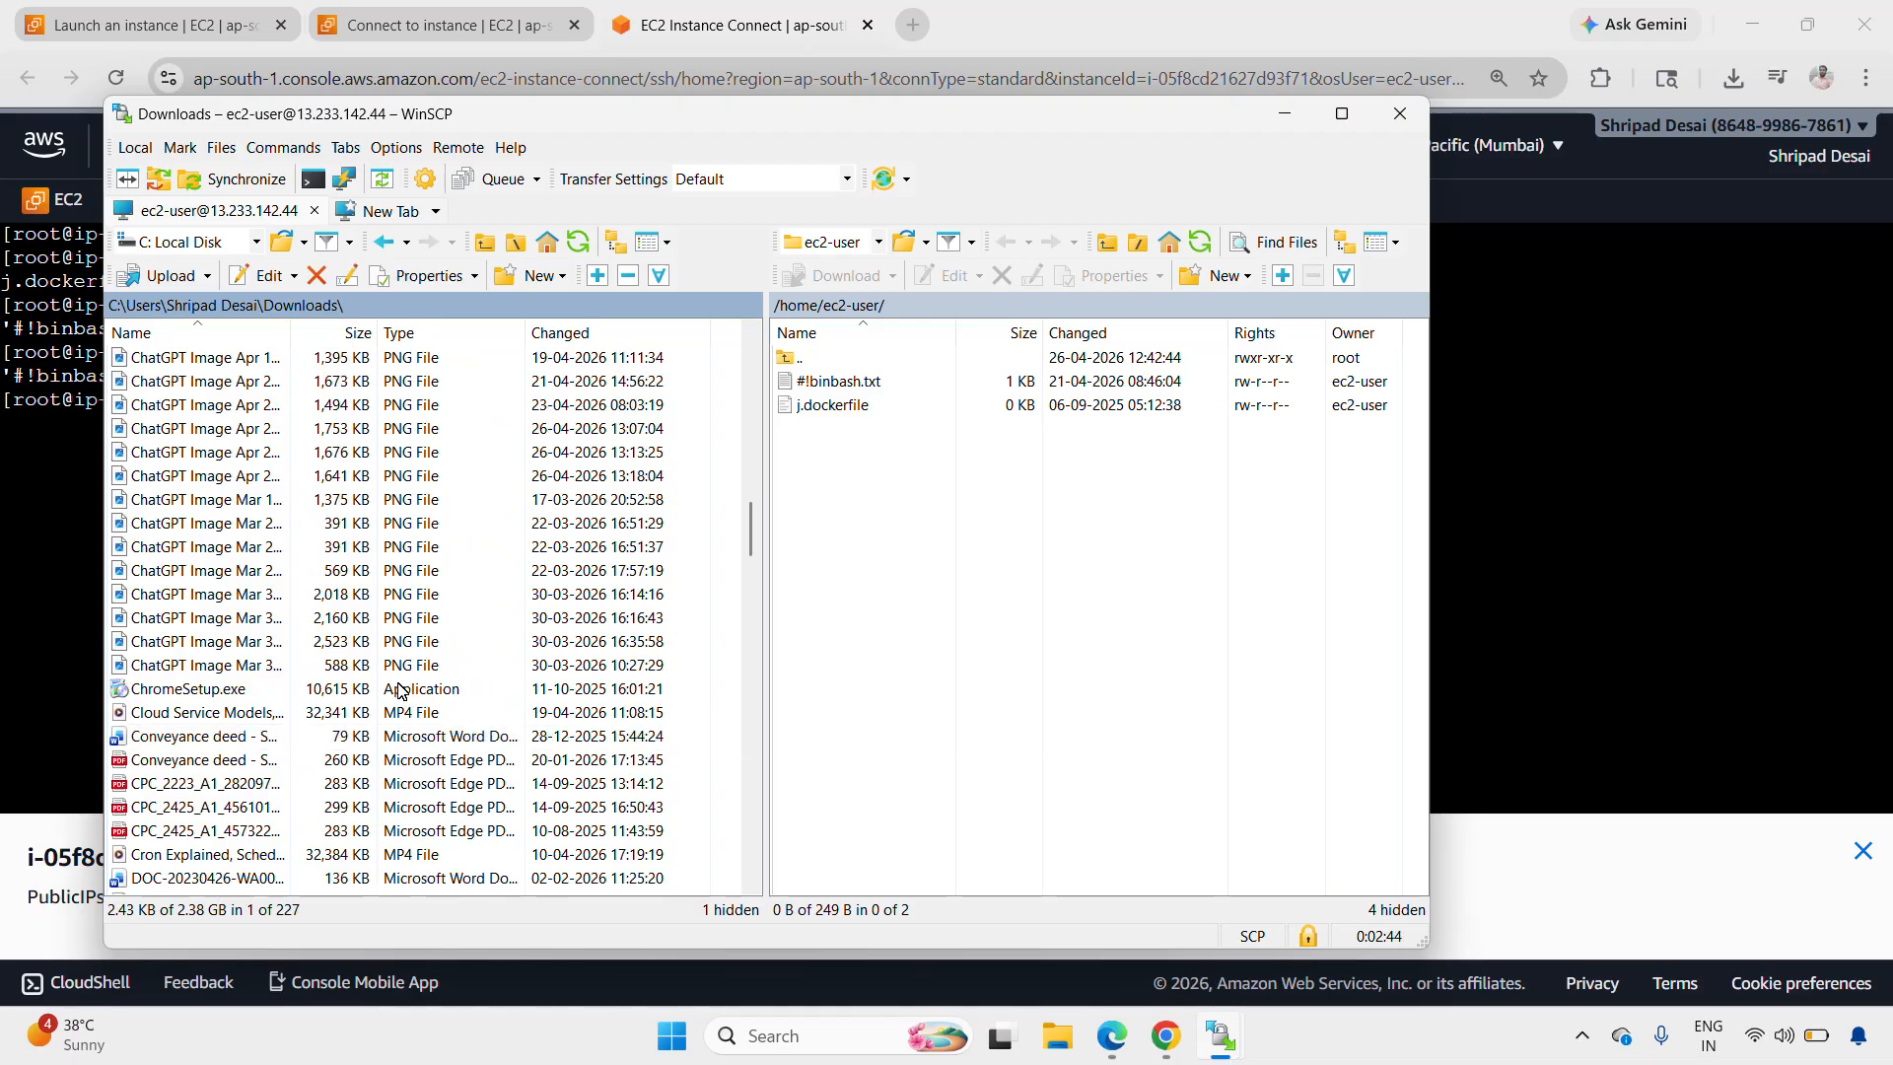
pyautogui.scroll(5, 399, 690)
pyautogui.scroll(11, 400, 690)
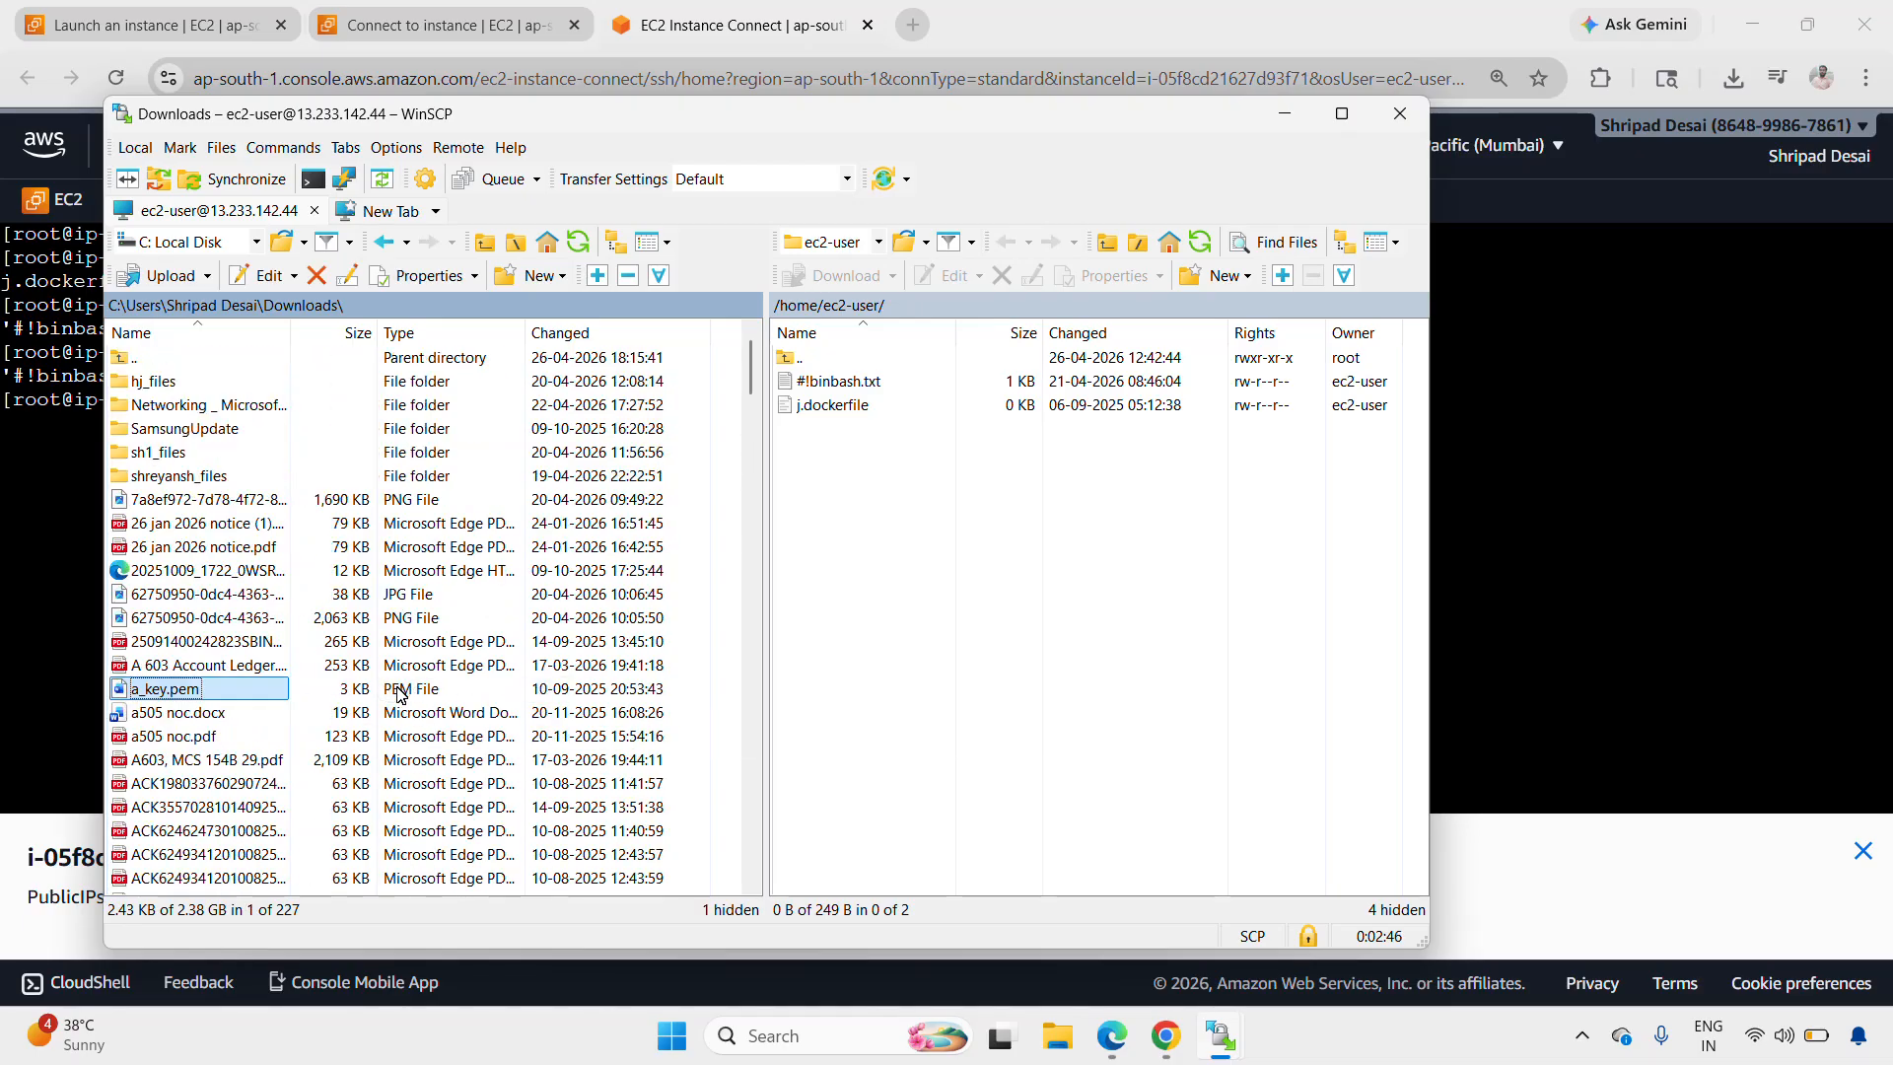
pyautogui.moveTo(248, 690); pyautogui.dragTo(654, 668)
pyautogui.moveTo(942, 549); pyautogui.dragTo(943, 550)
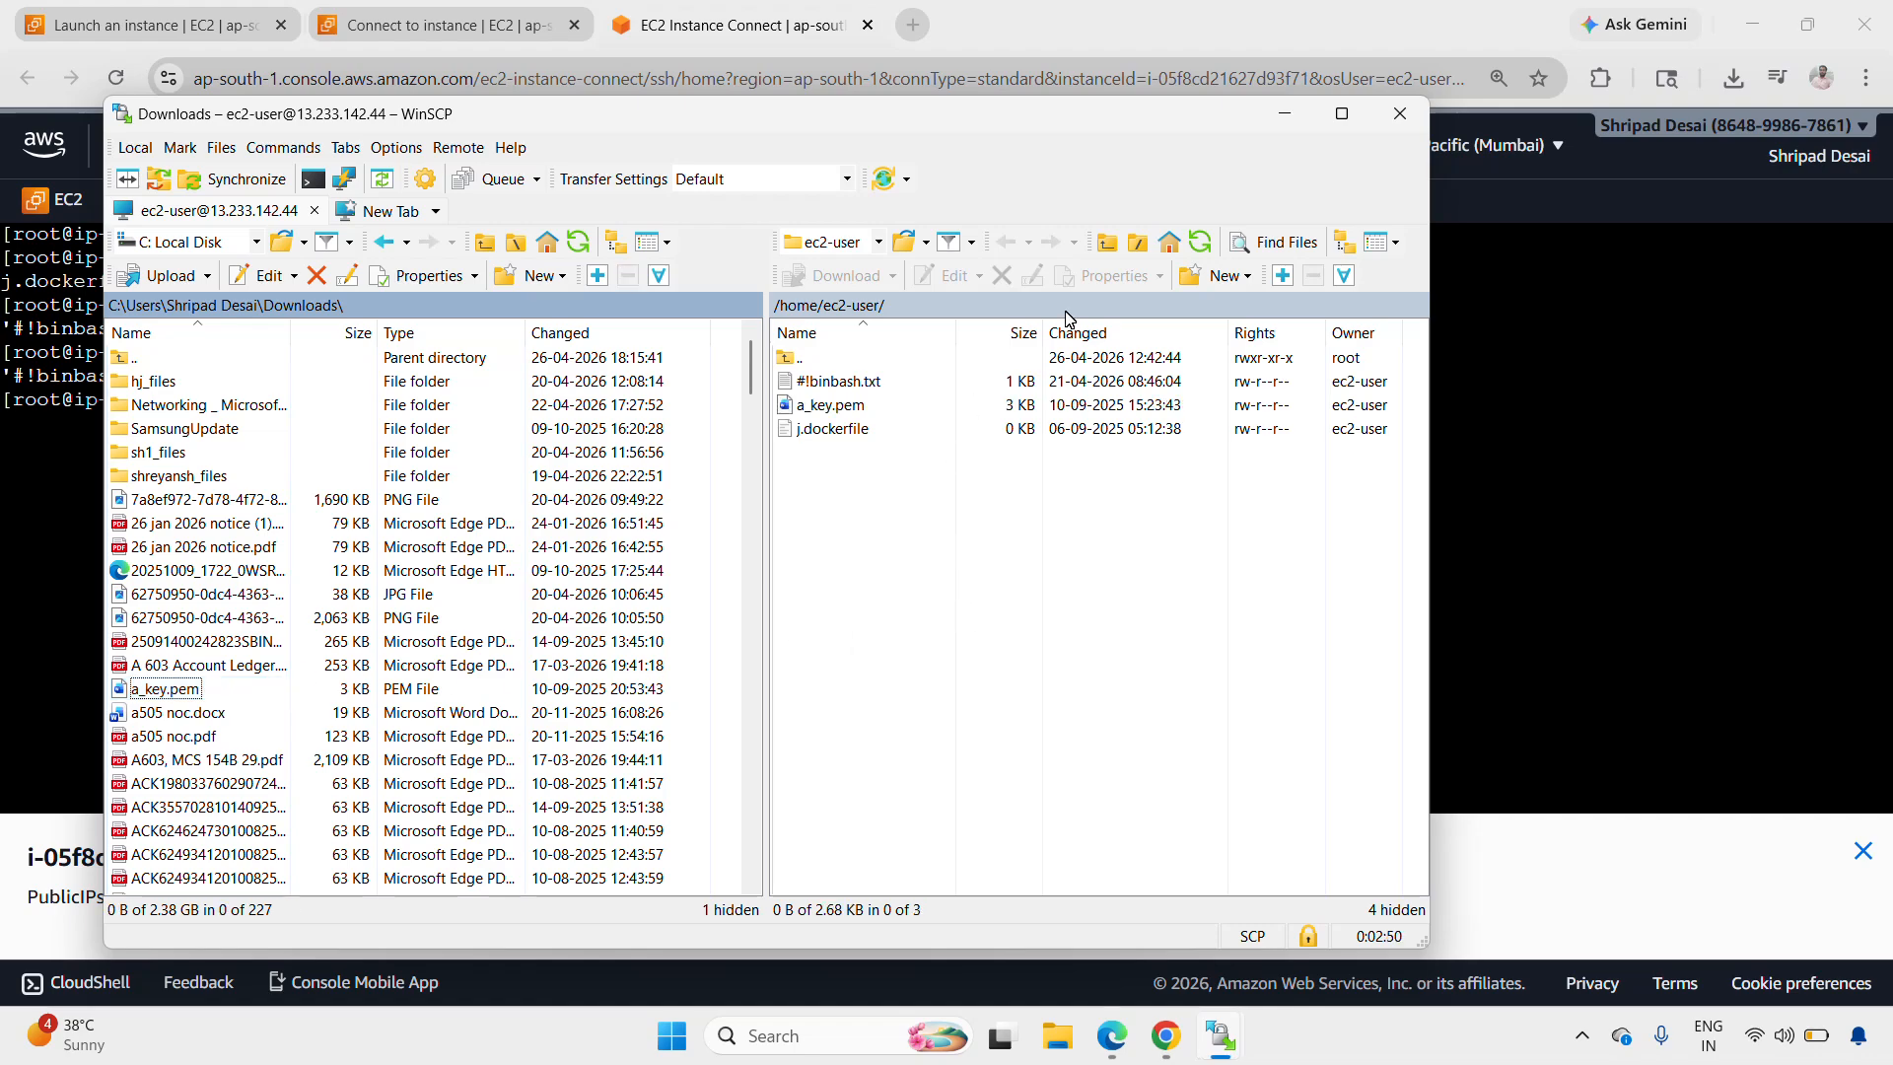
# Step: Minimize WinSCP, list the files in the instance terminal, and highlight a_key.pem in the listing to check its upload
pyautogui.click(1283, 113)
pyautogui.write('ls')
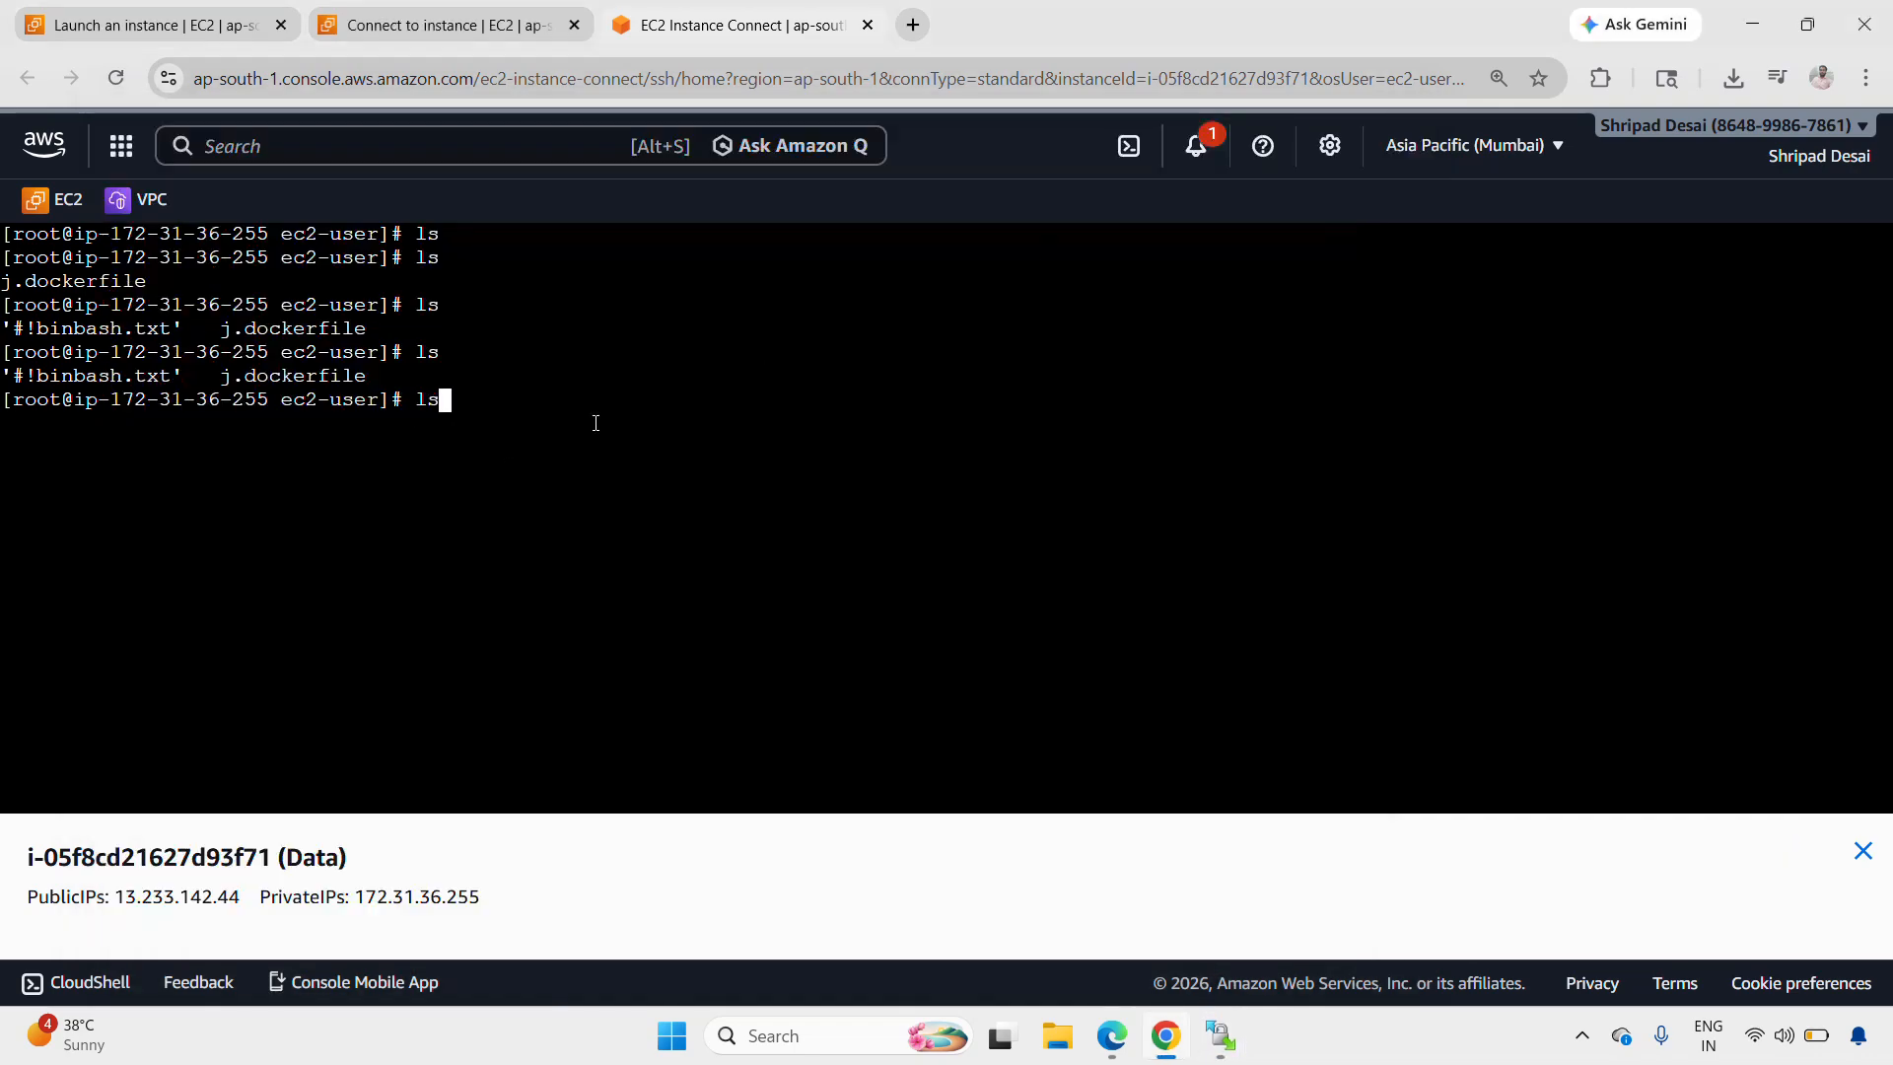
pyautogui.press('Return')
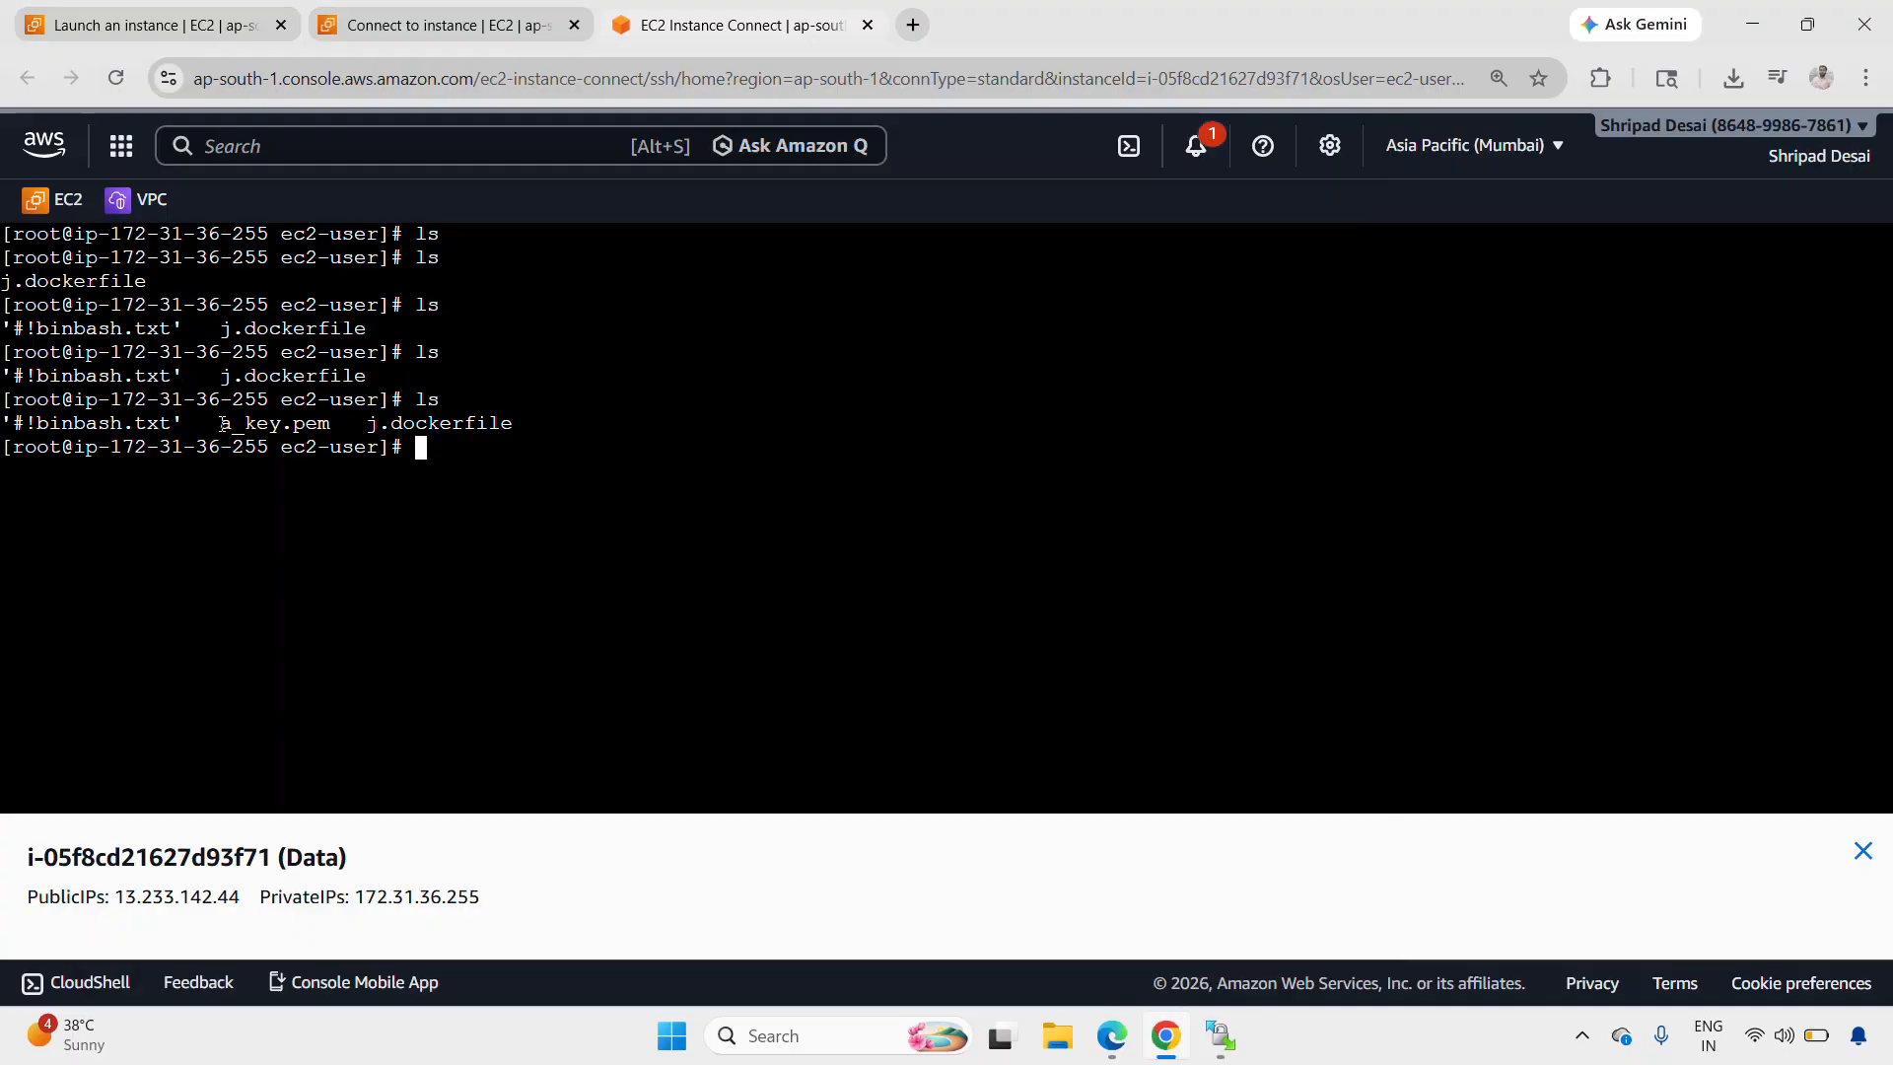
pyautogui.moveTo(225, 424); pyautogui.dragTo(343, 418)
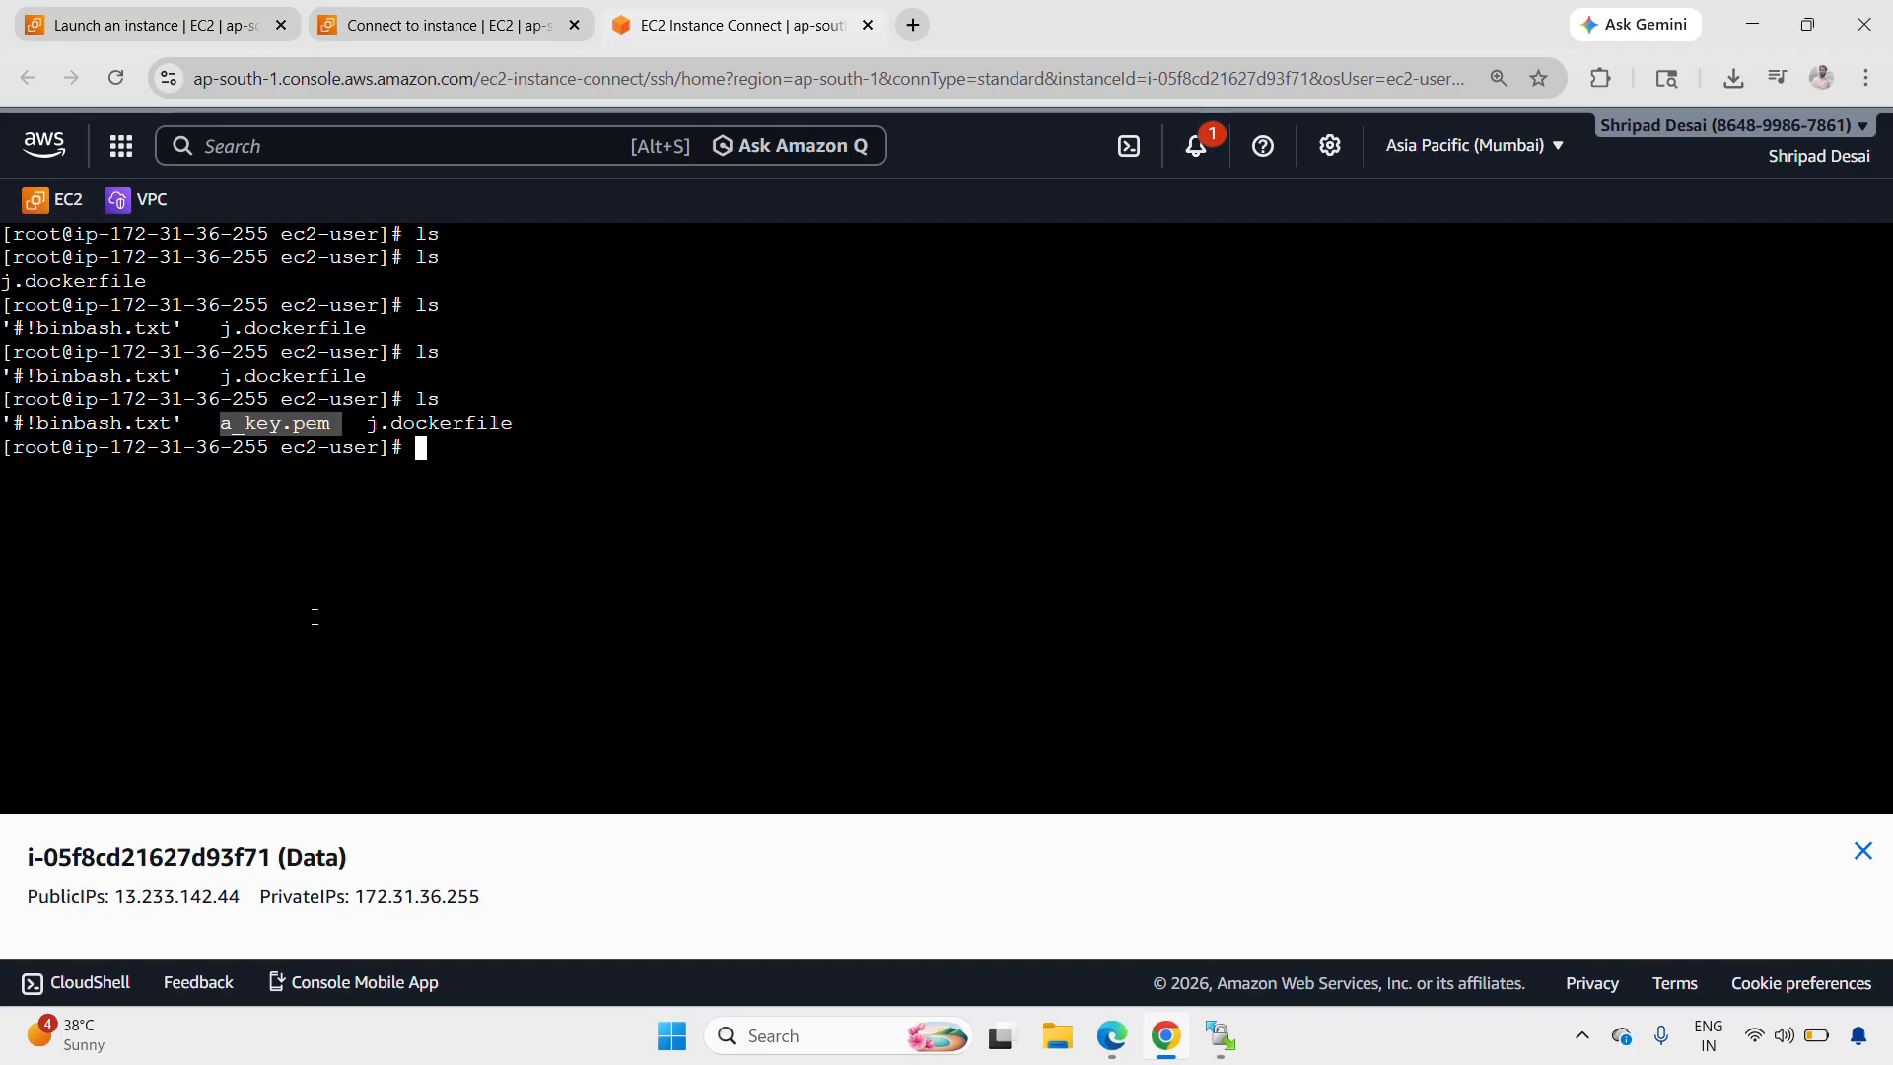
pyautogui.click(4, 931)
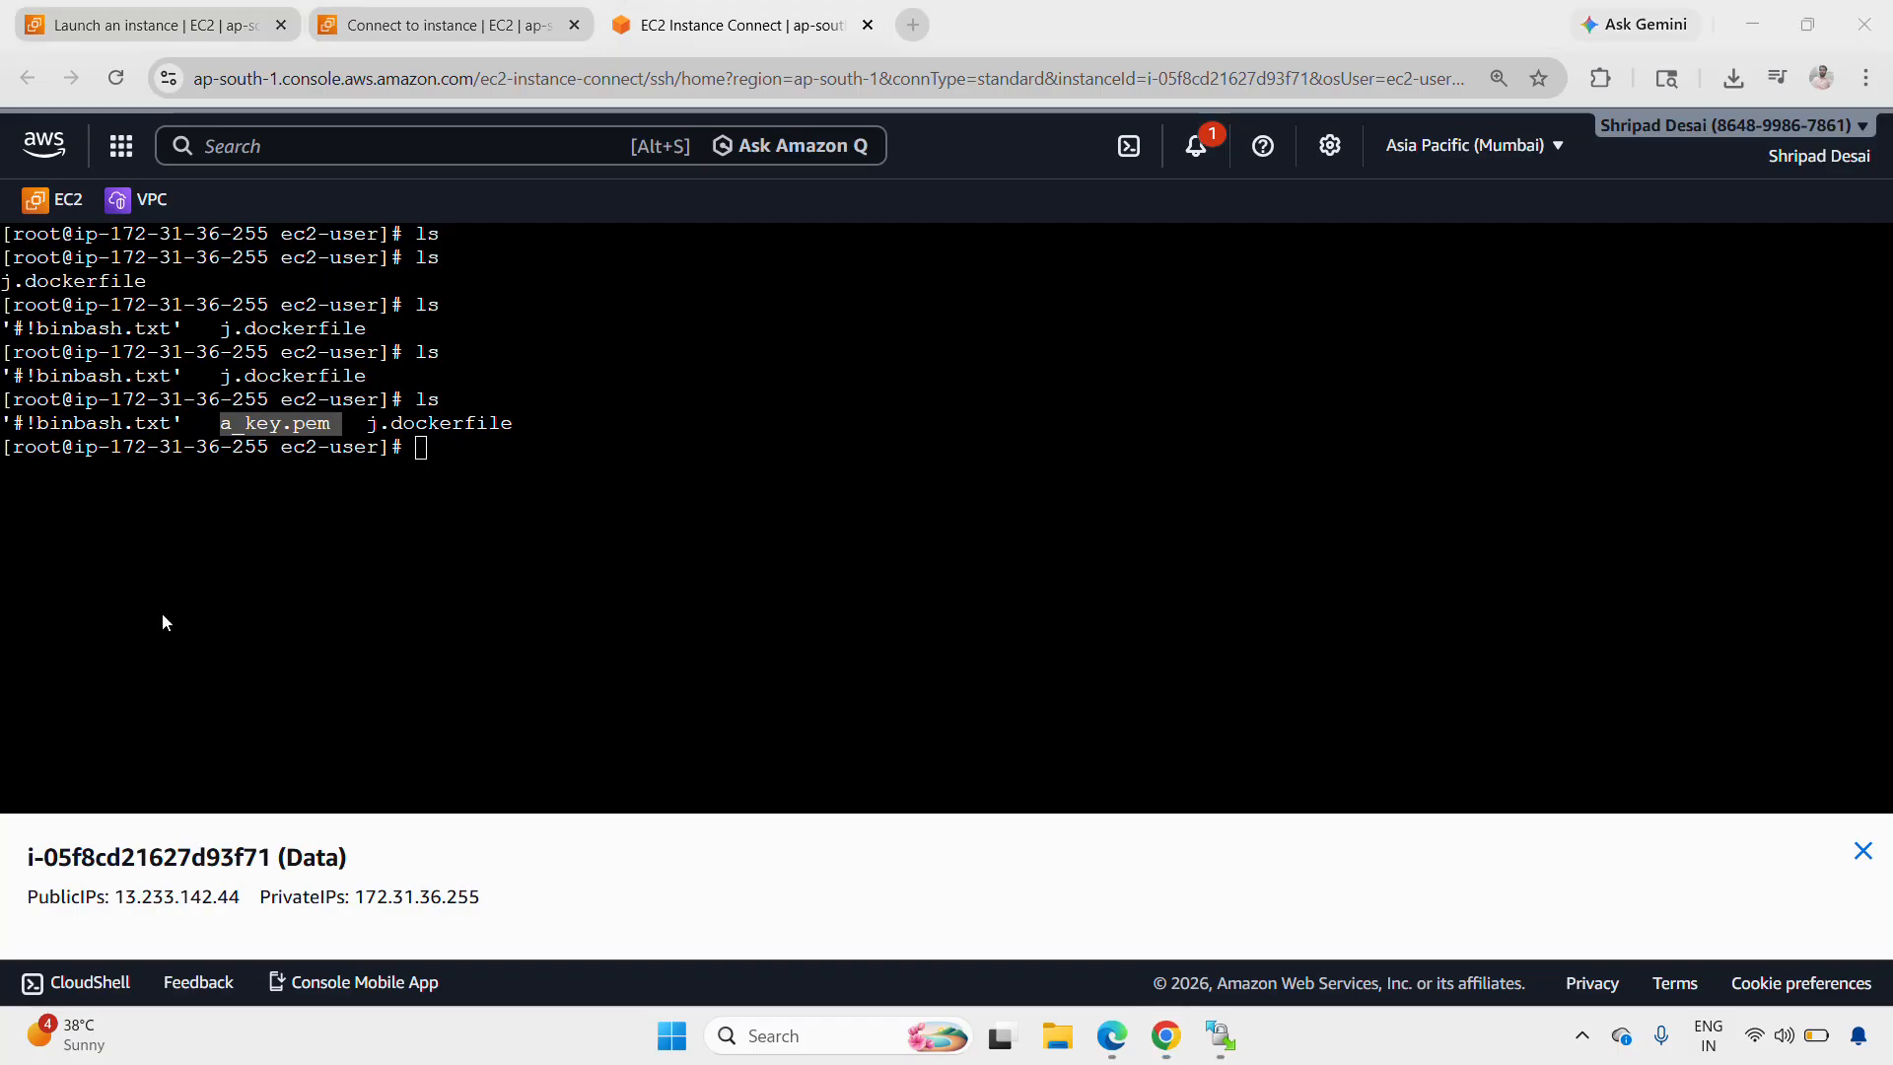